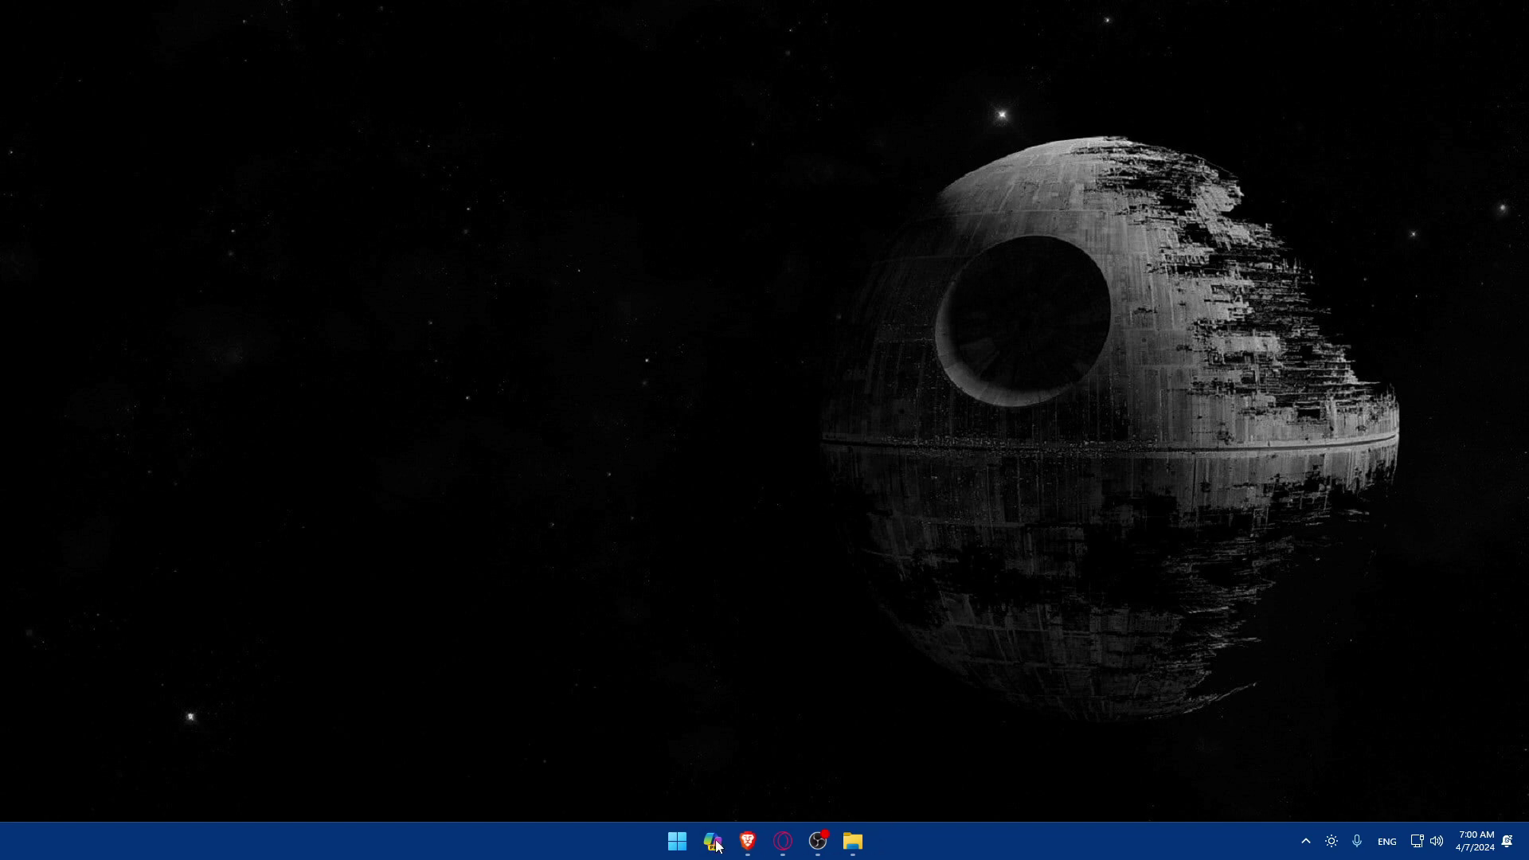
Open Brave and run a Google search for 'integromat'.
click(853, 841)
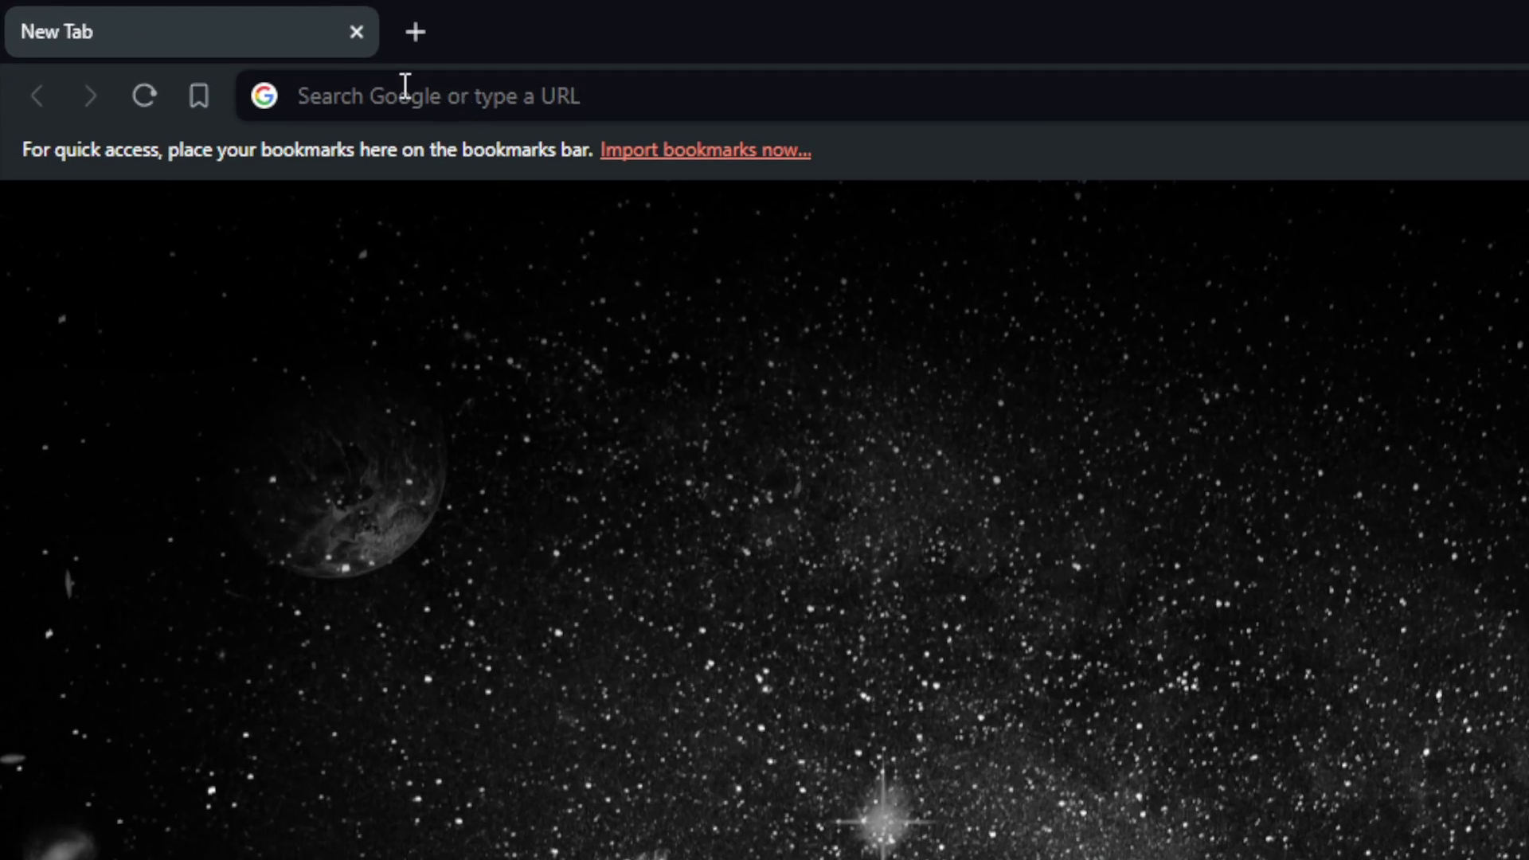
click(405, 85)
text(inte)
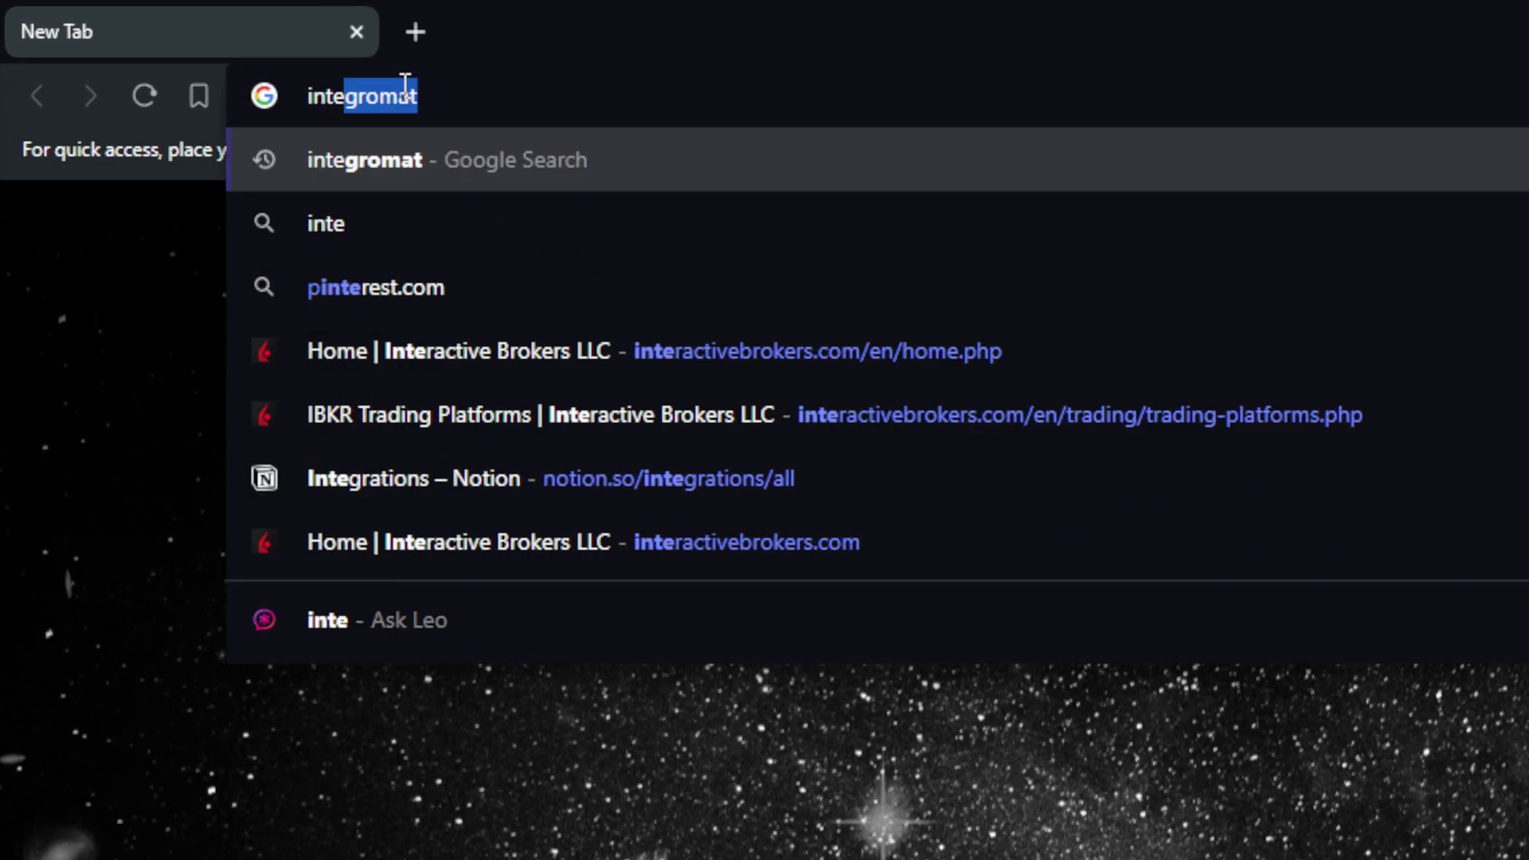
text(groma)
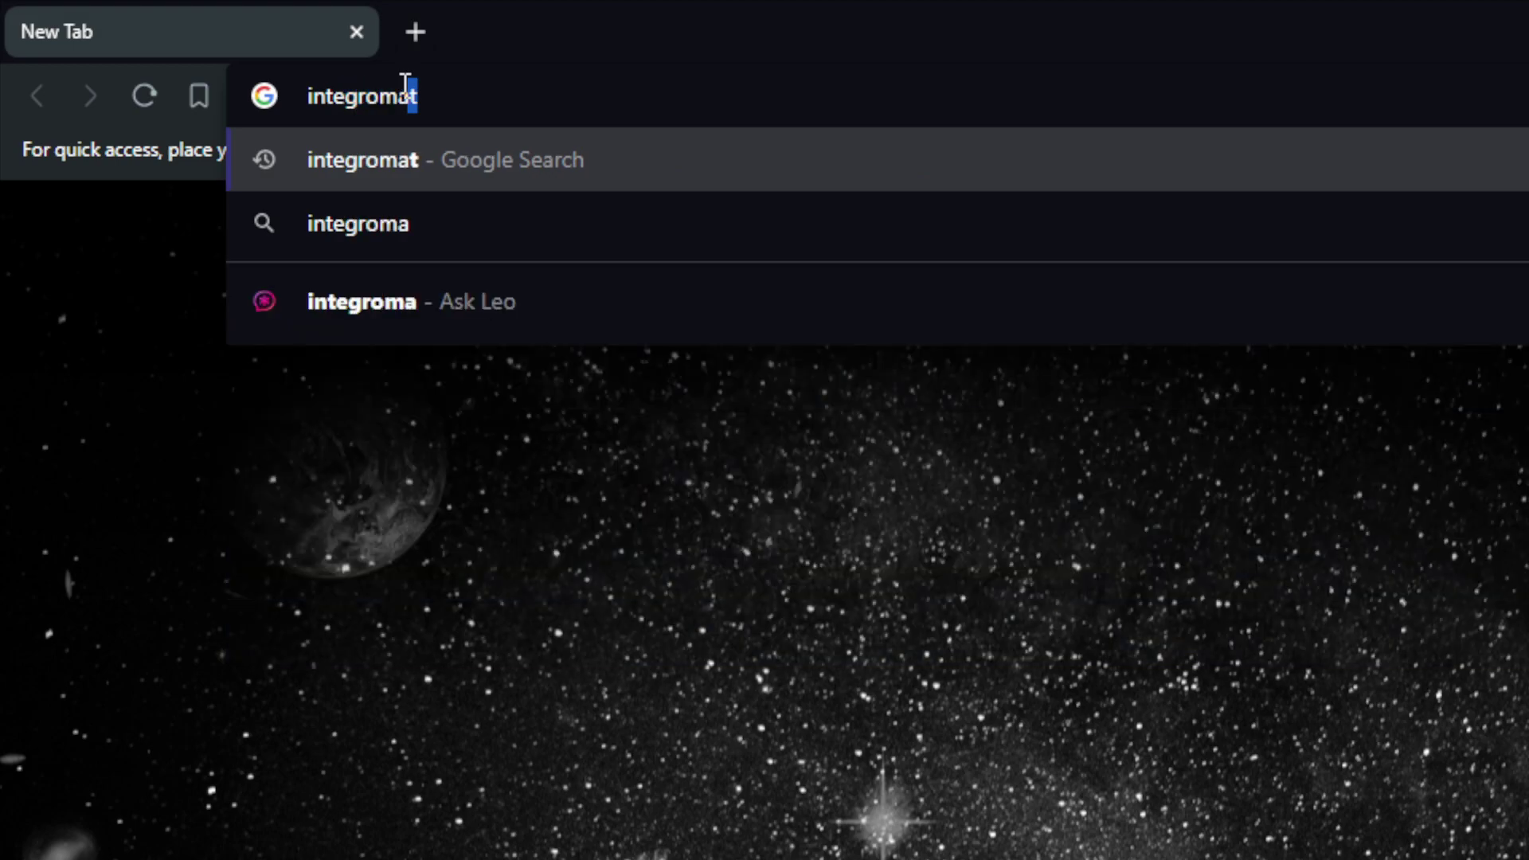
key(Return)
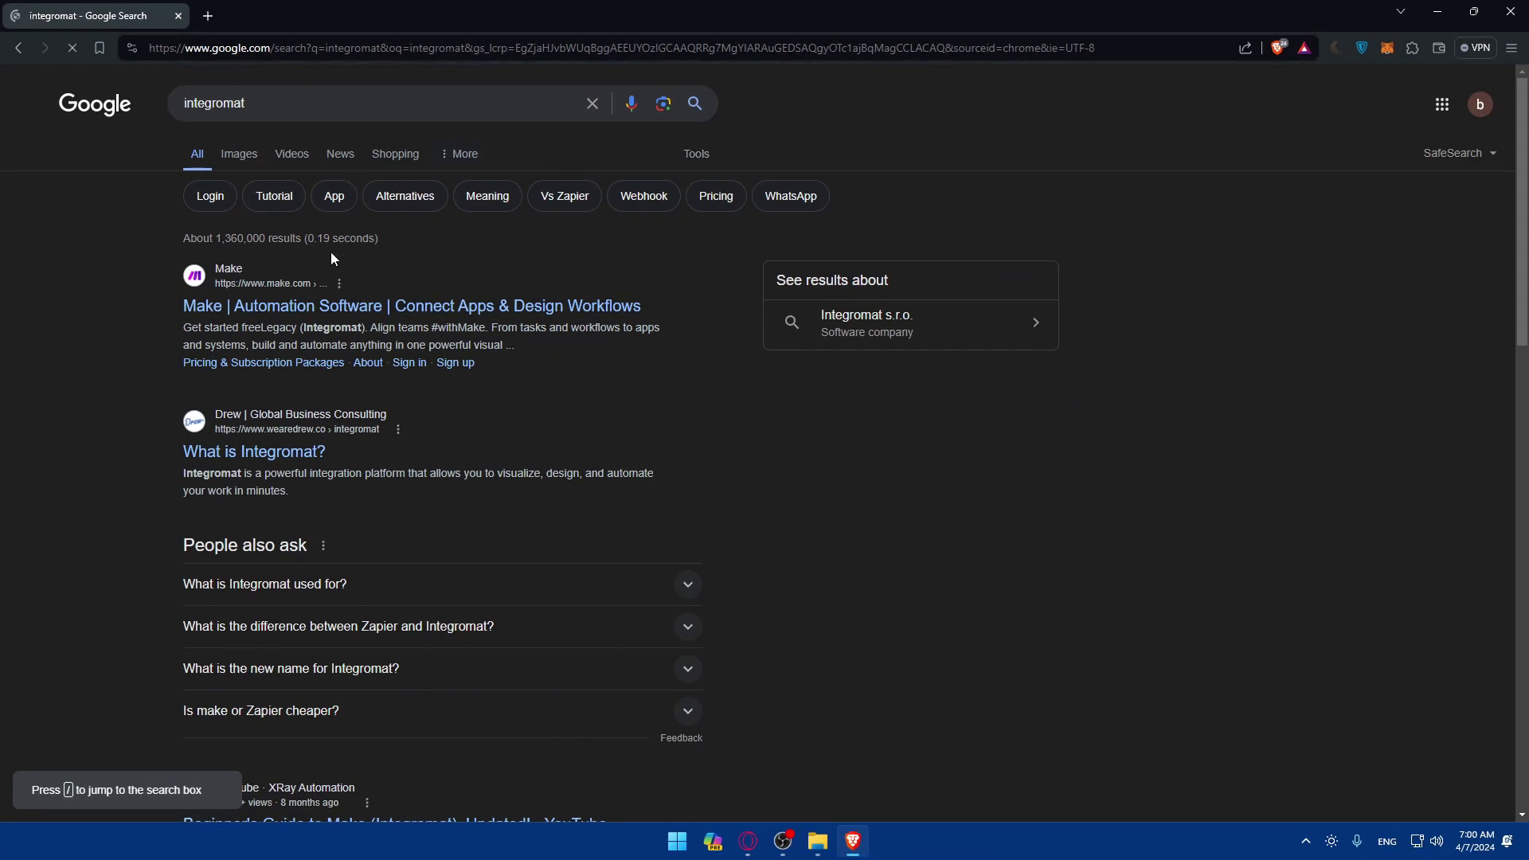
Open Make's website from the results and go from Log in to Create an Account.
click(289, 316)
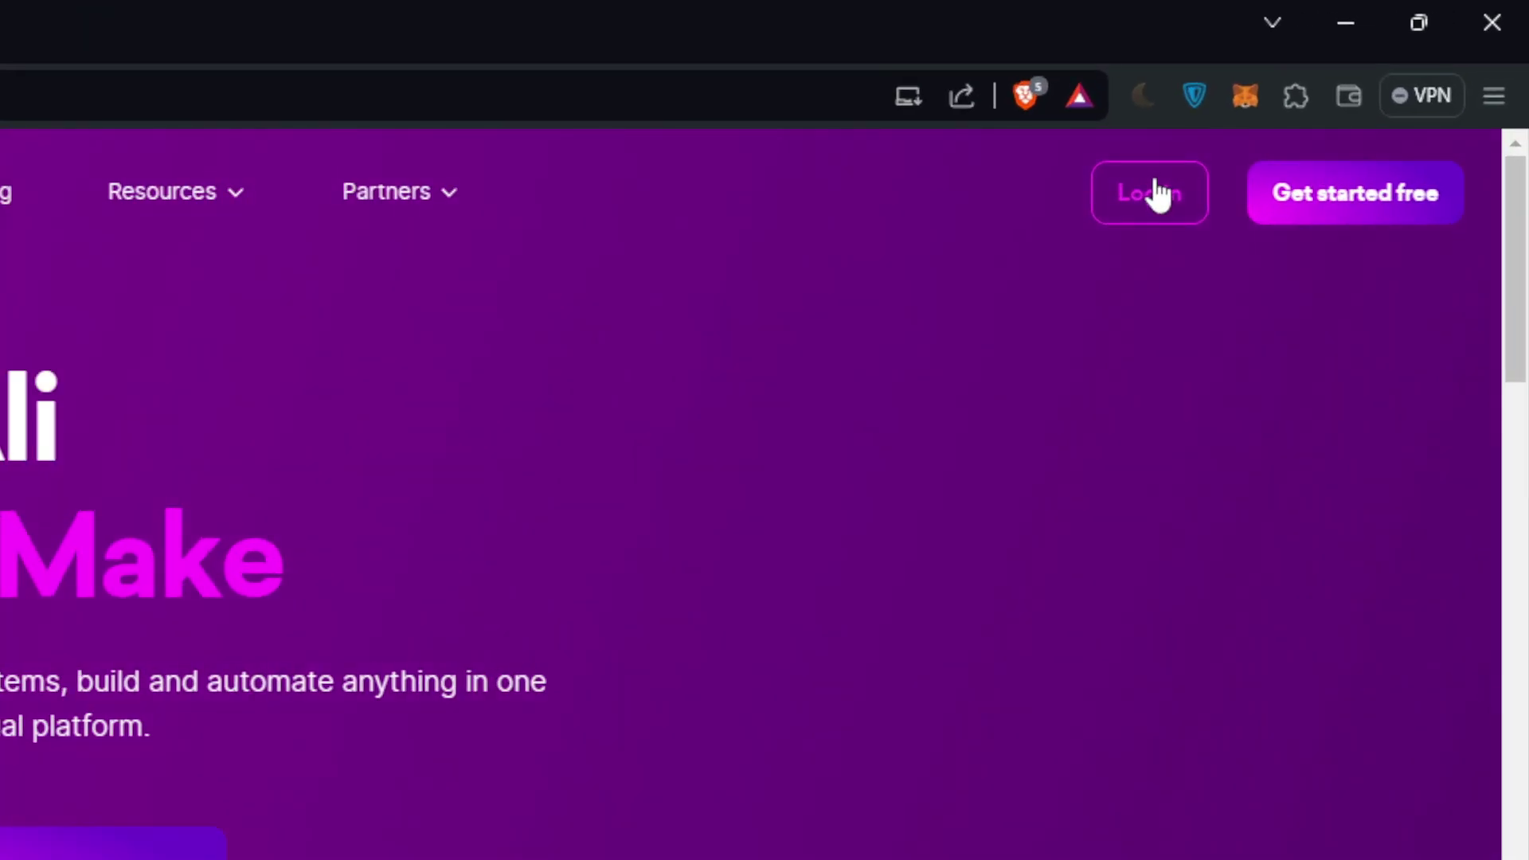
click(1148, 191)
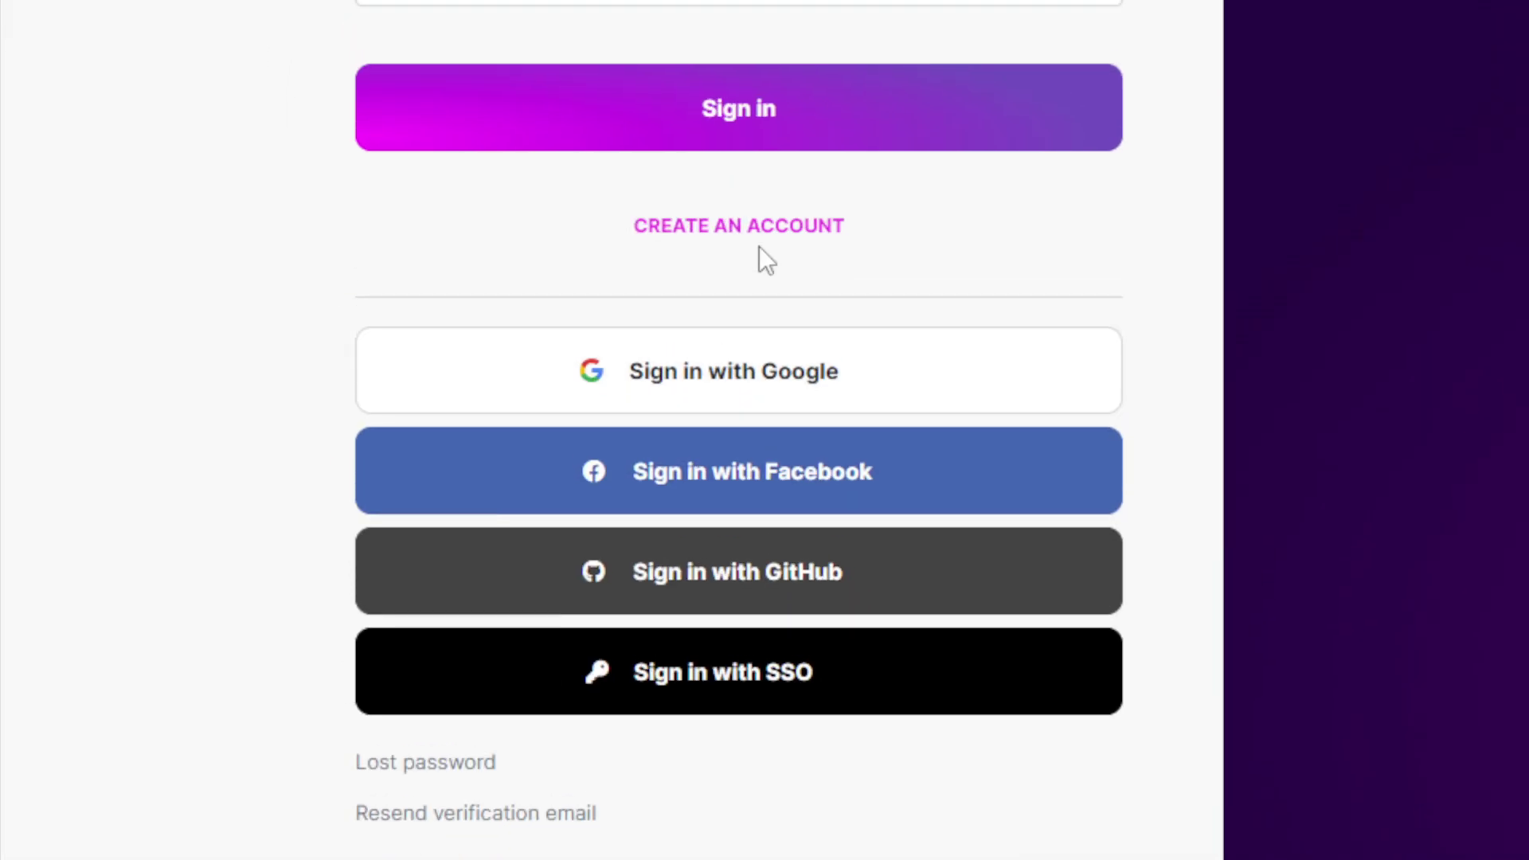
click(758, 254)
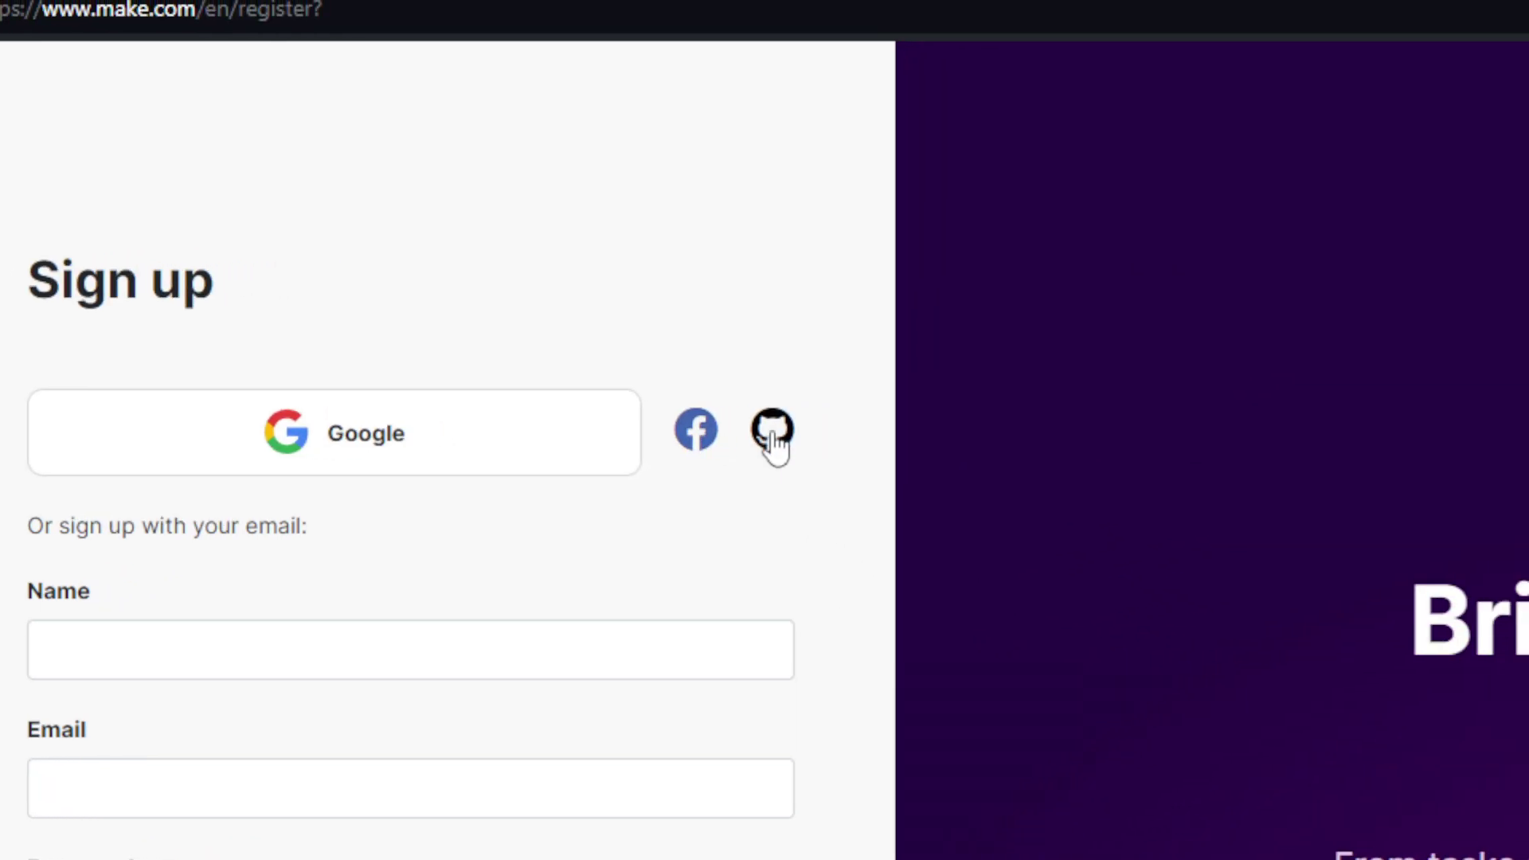
Register for Make with a Google account and confirm the Google sign-in.
click(476, 448)
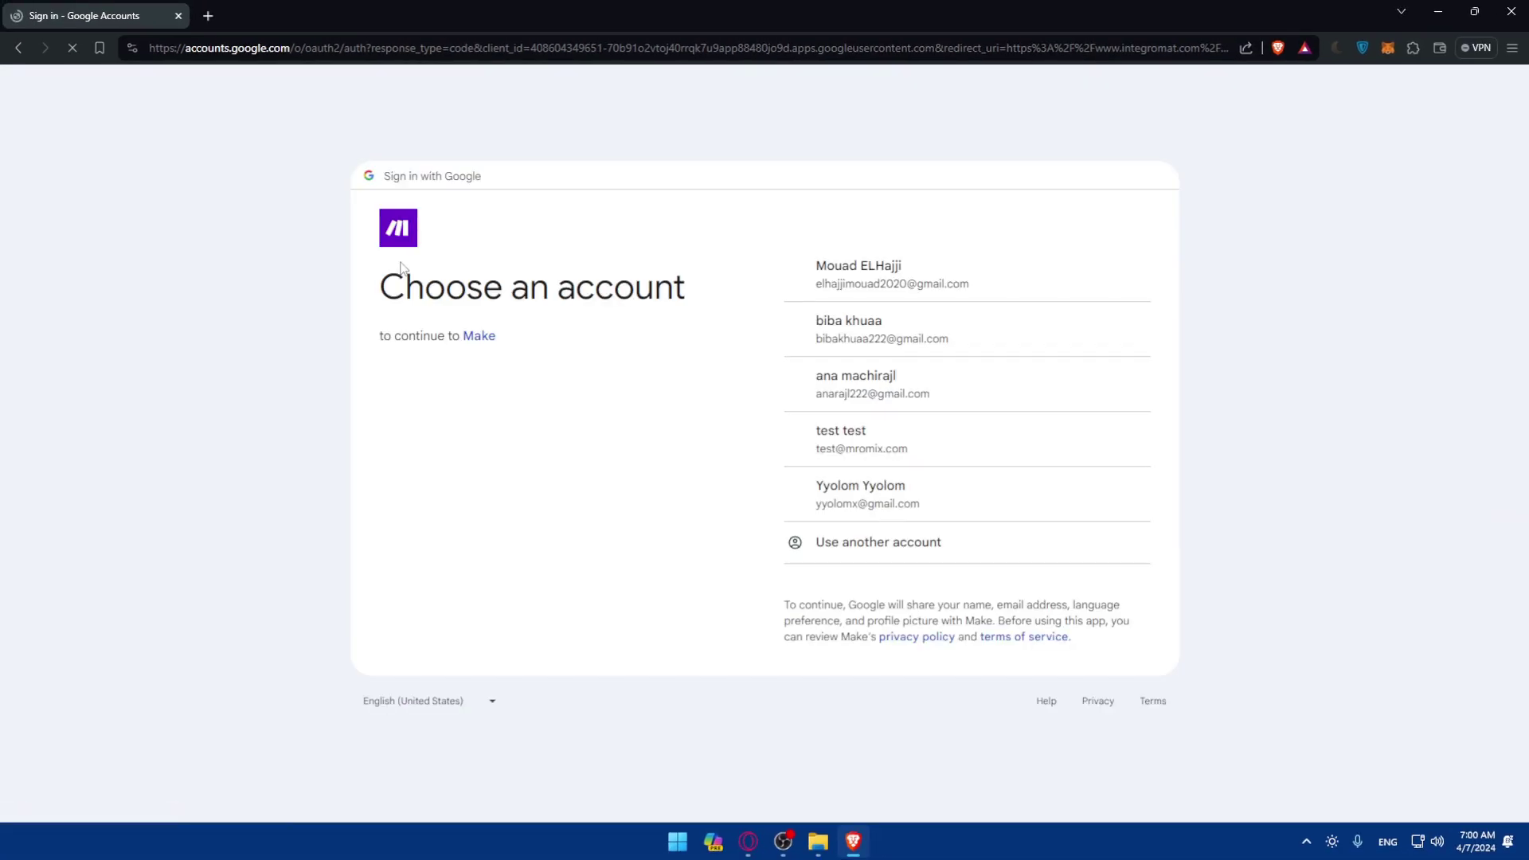
click(836, 344)
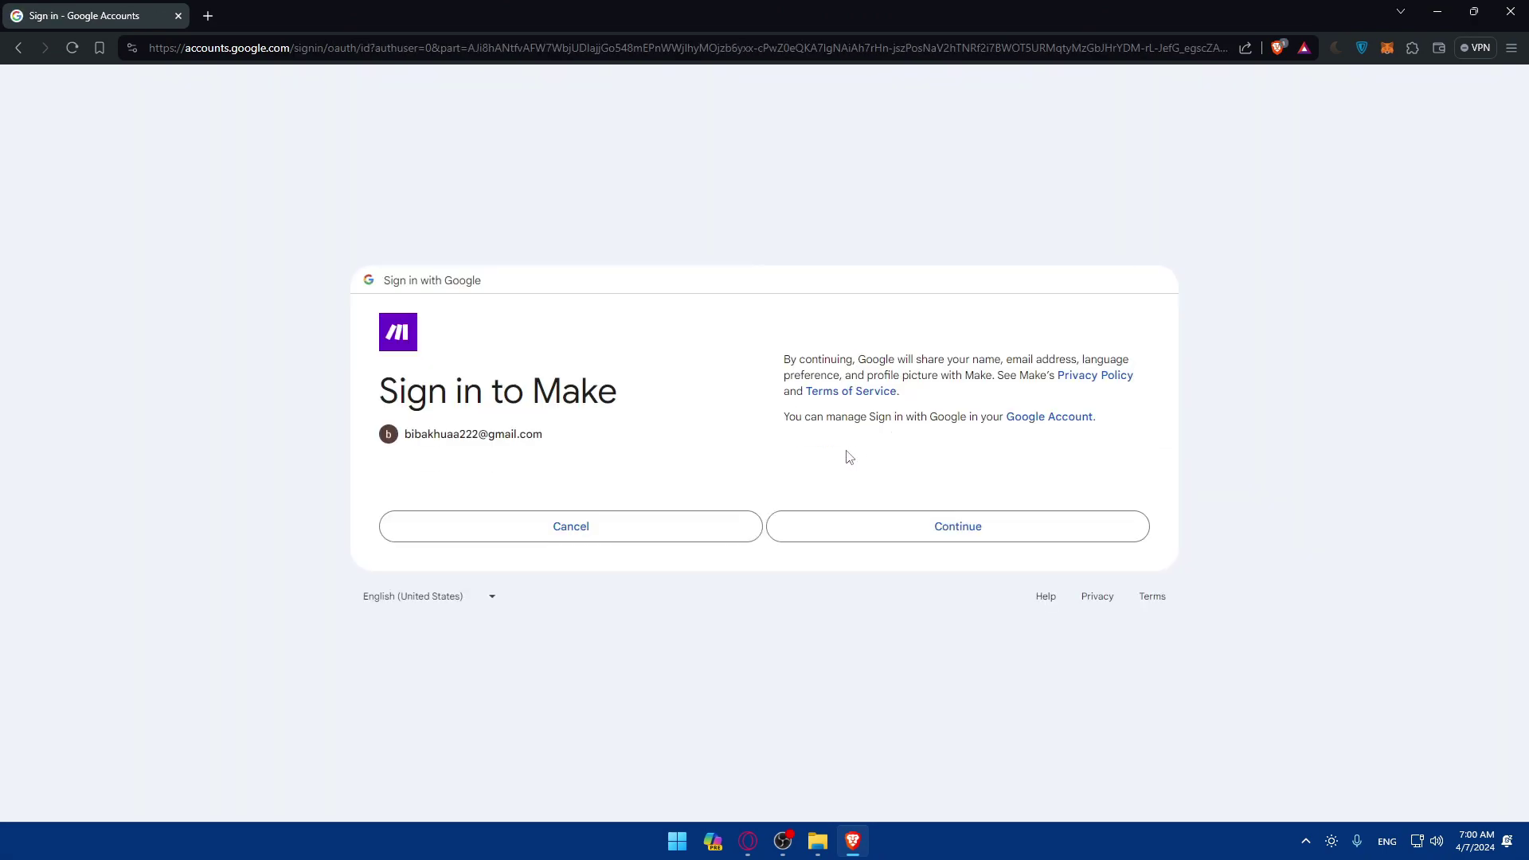
drag(787, 353, 933, 360)
click(859, 358)
click(934, 359)
click(951, 528)
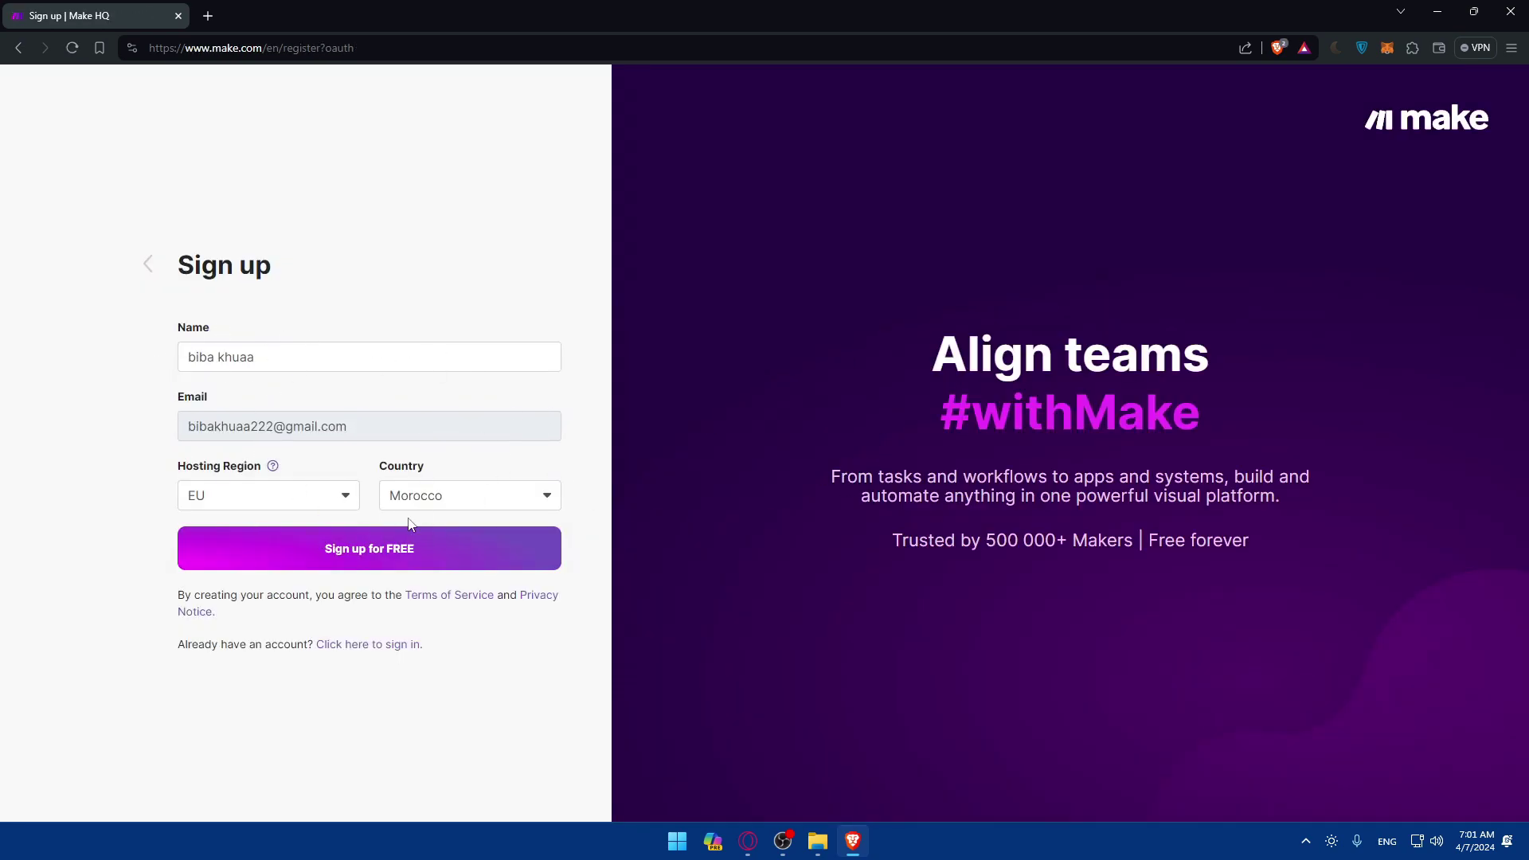
Create the free Make account and give Student / Professor as your role.
click(364, 559)
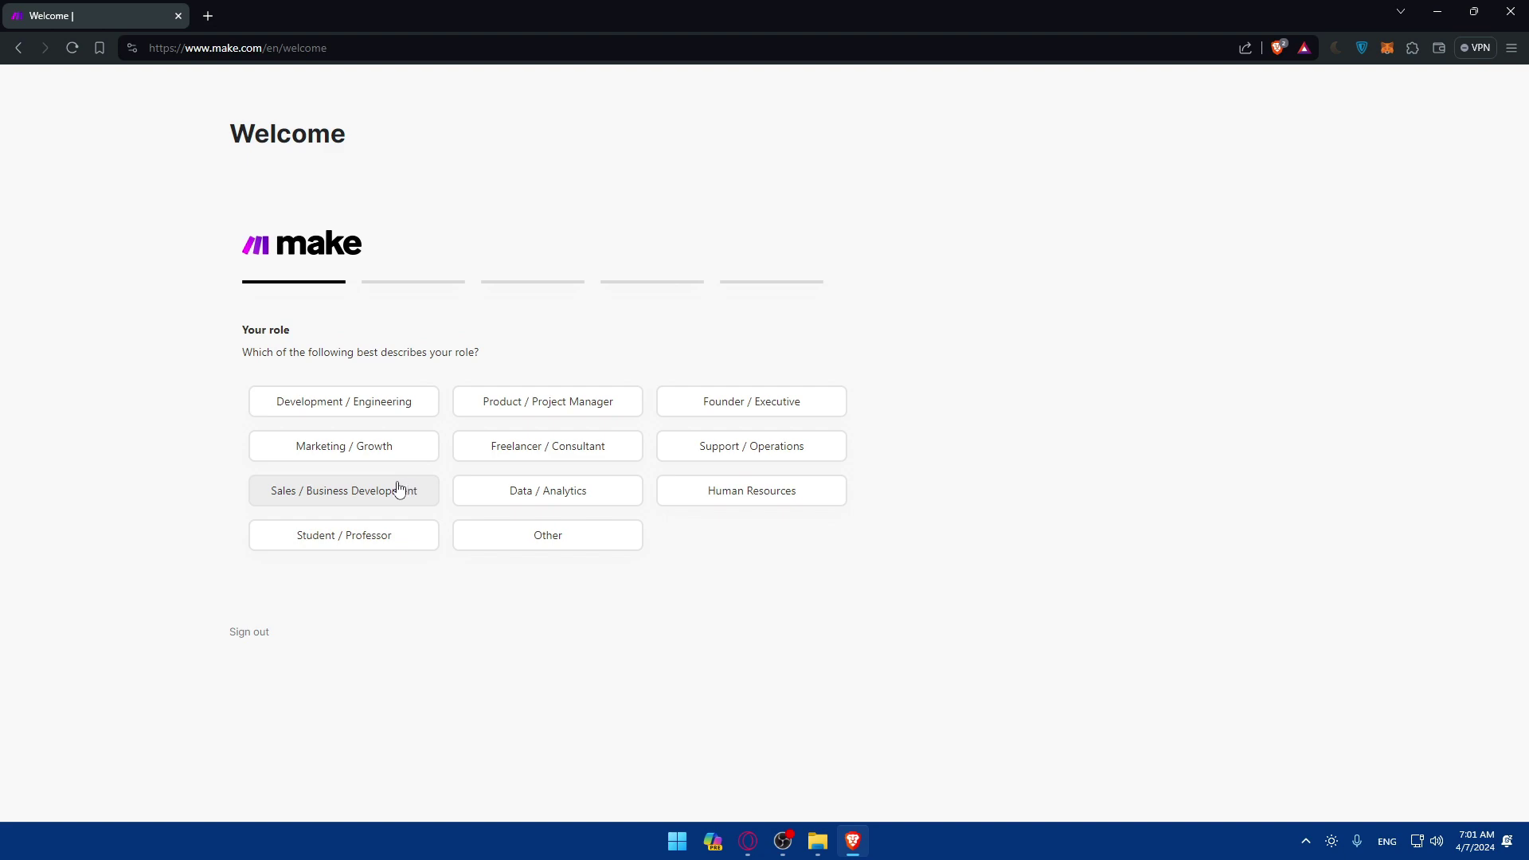
drag(230, 334, 353, 341)
click(310, 350)
drag(230, 358, 539, 358)
click(547, 363)
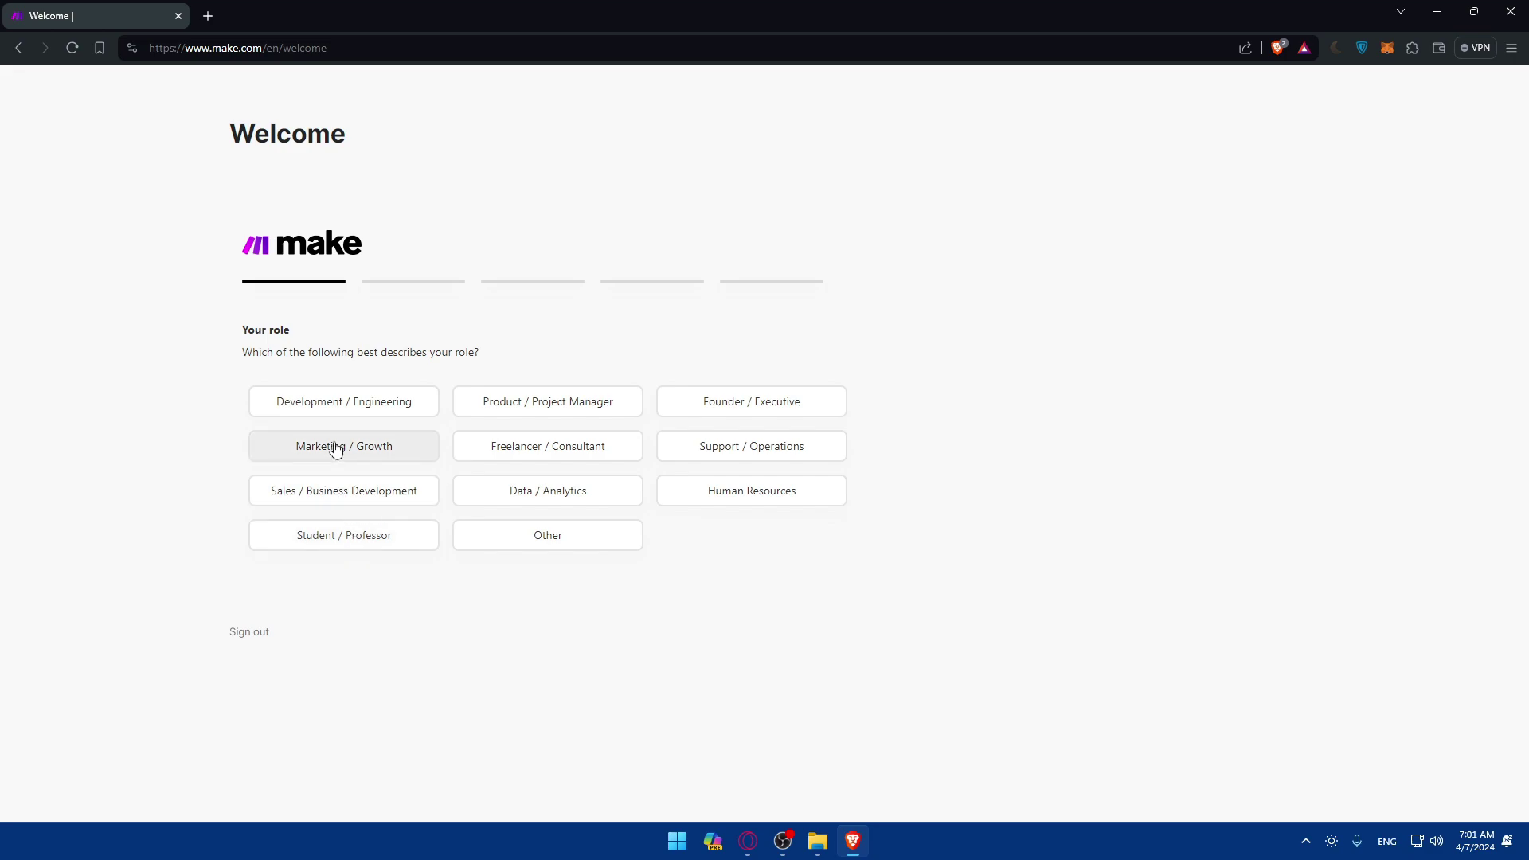
click(316, 551)
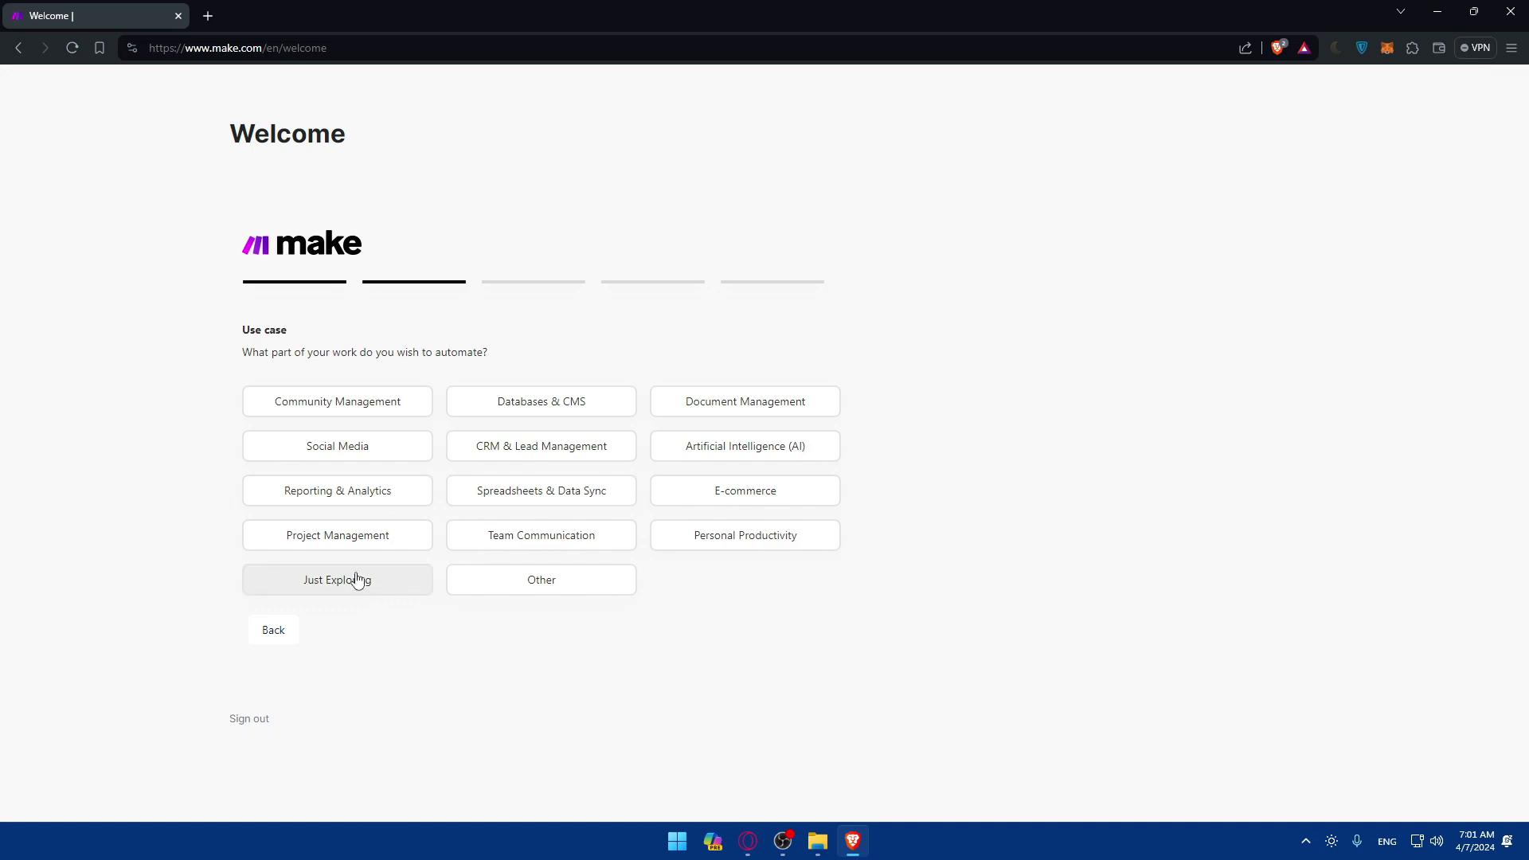
Choose Social Media as the use case, no automation experience, and a discovery source.
drag(241, 352, 500, 363)
click(510, 362)
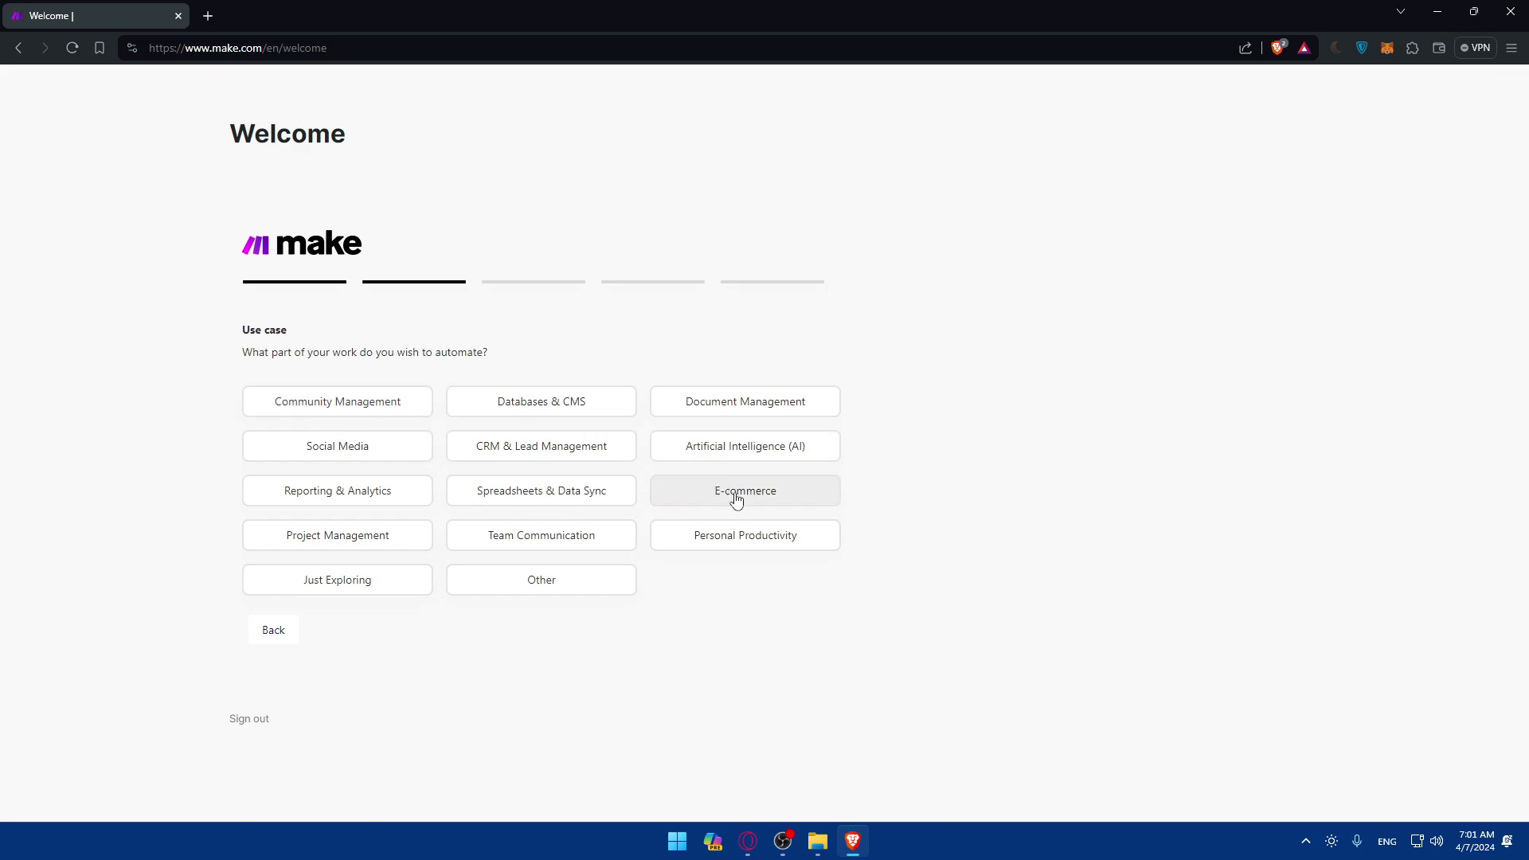
click(376, 455)
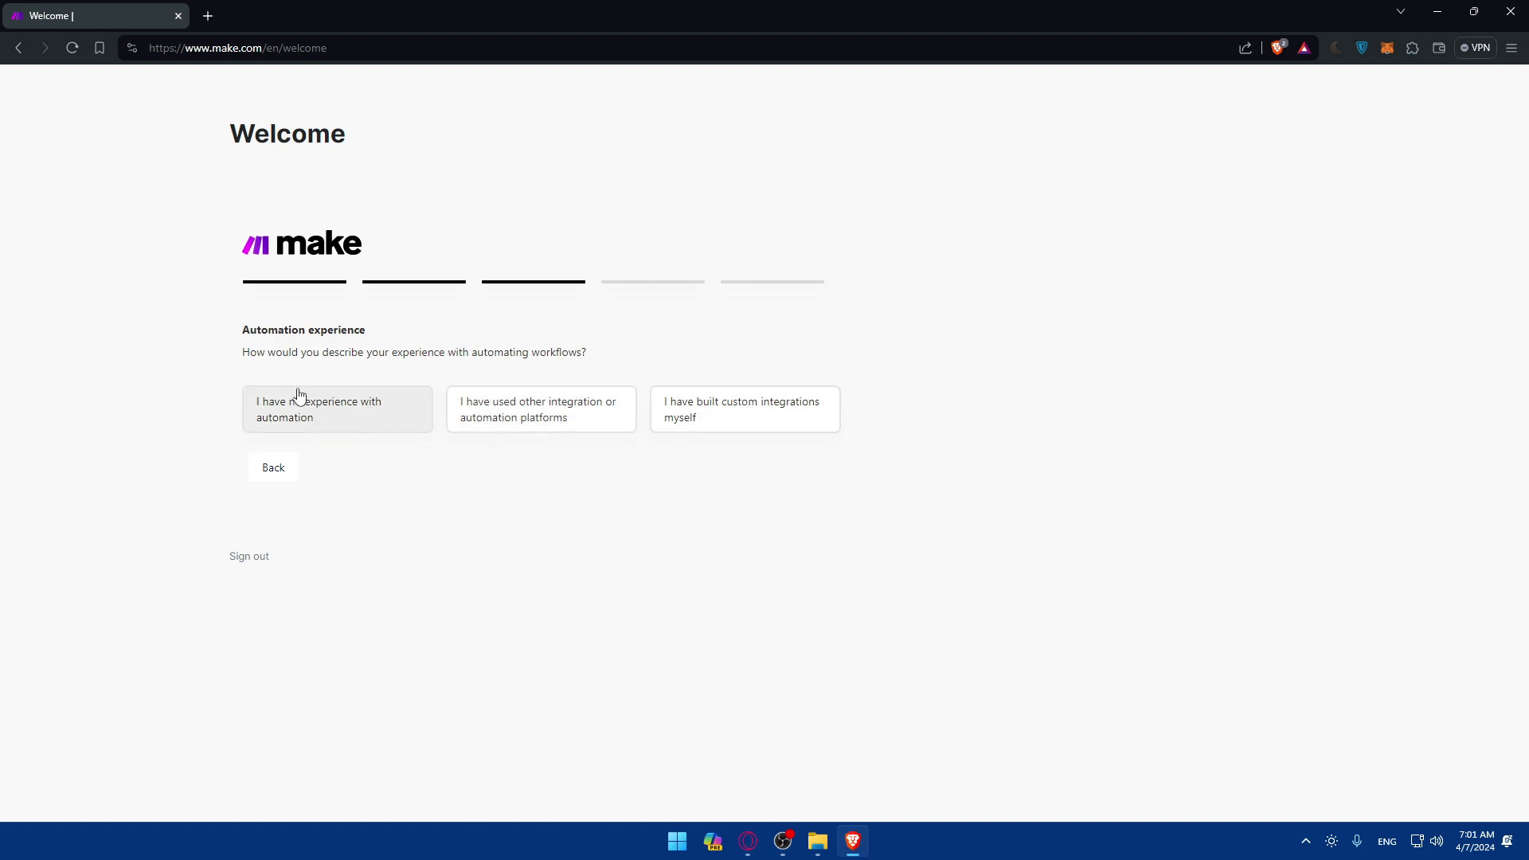
click(350, 414)
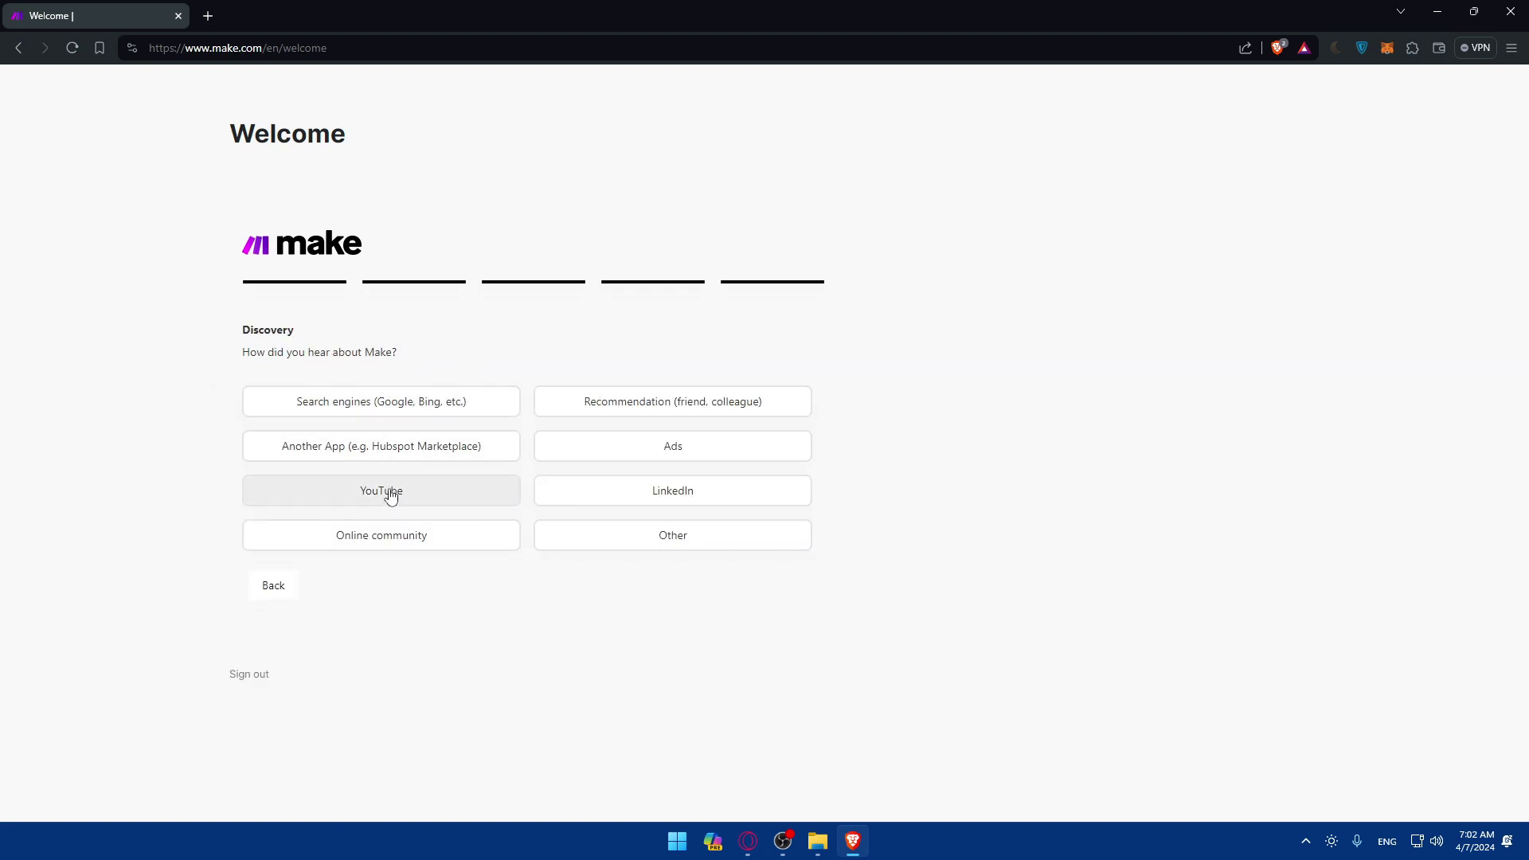
click(629, 546)
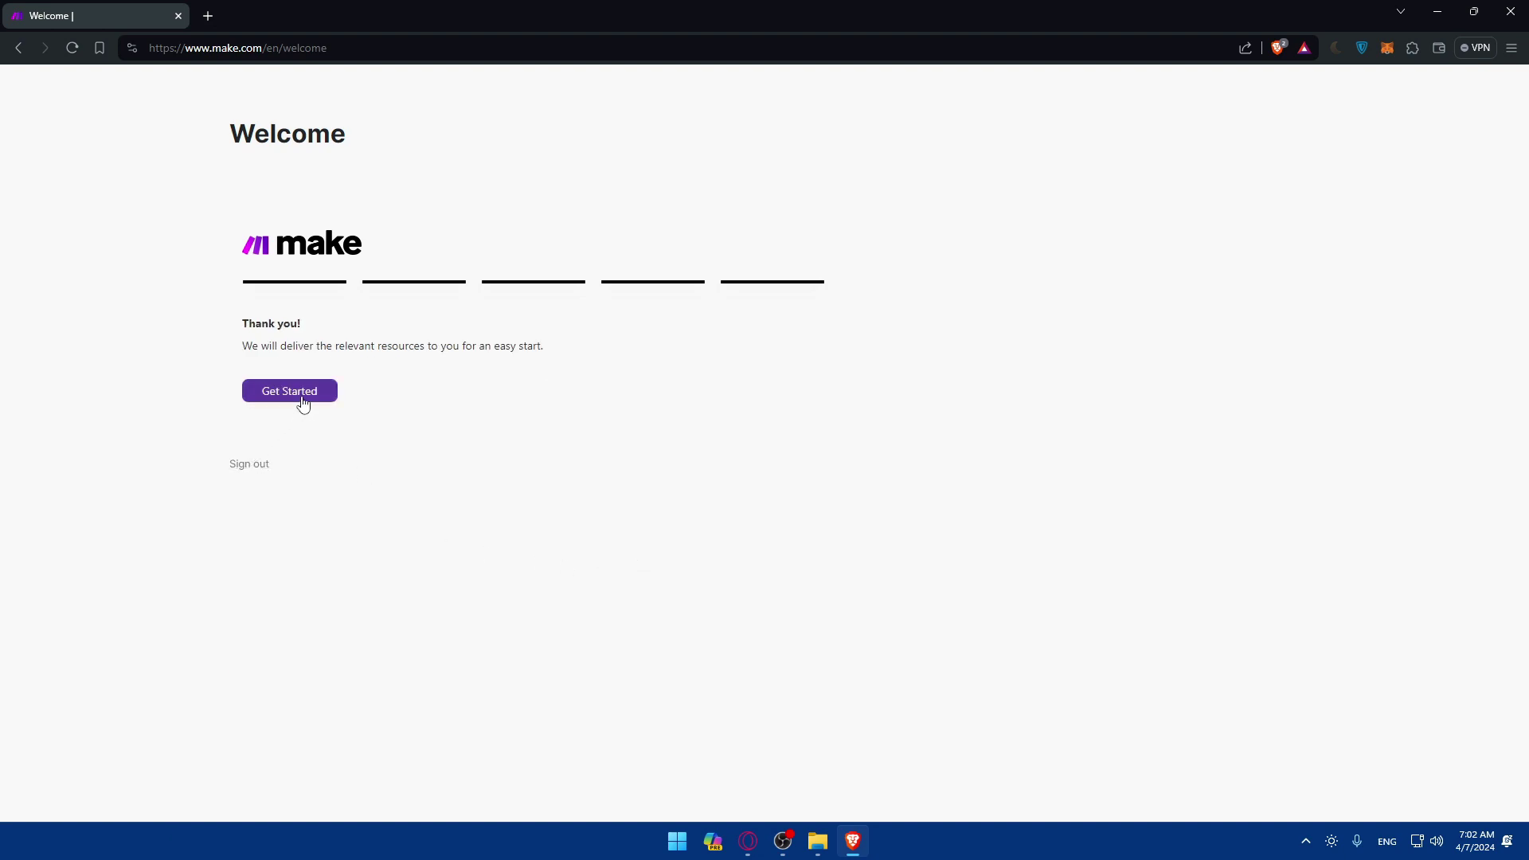
drag(225, 355, 399, 345)
click(369, 351)
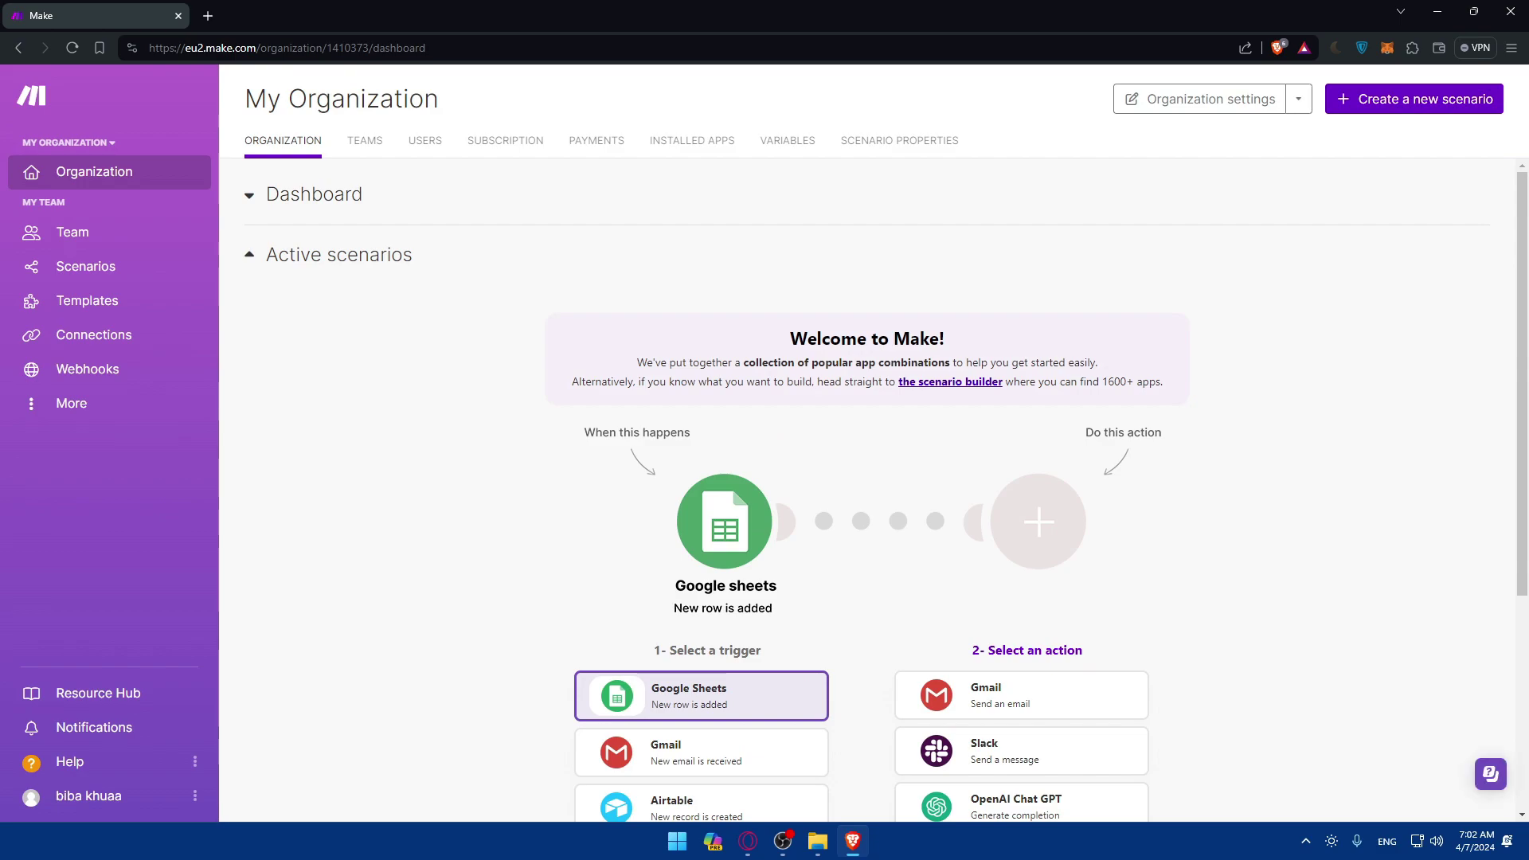
Collapse the Active scenarios section and toggle the Dashboard section back open.
scroll(593, 424, down, 3)
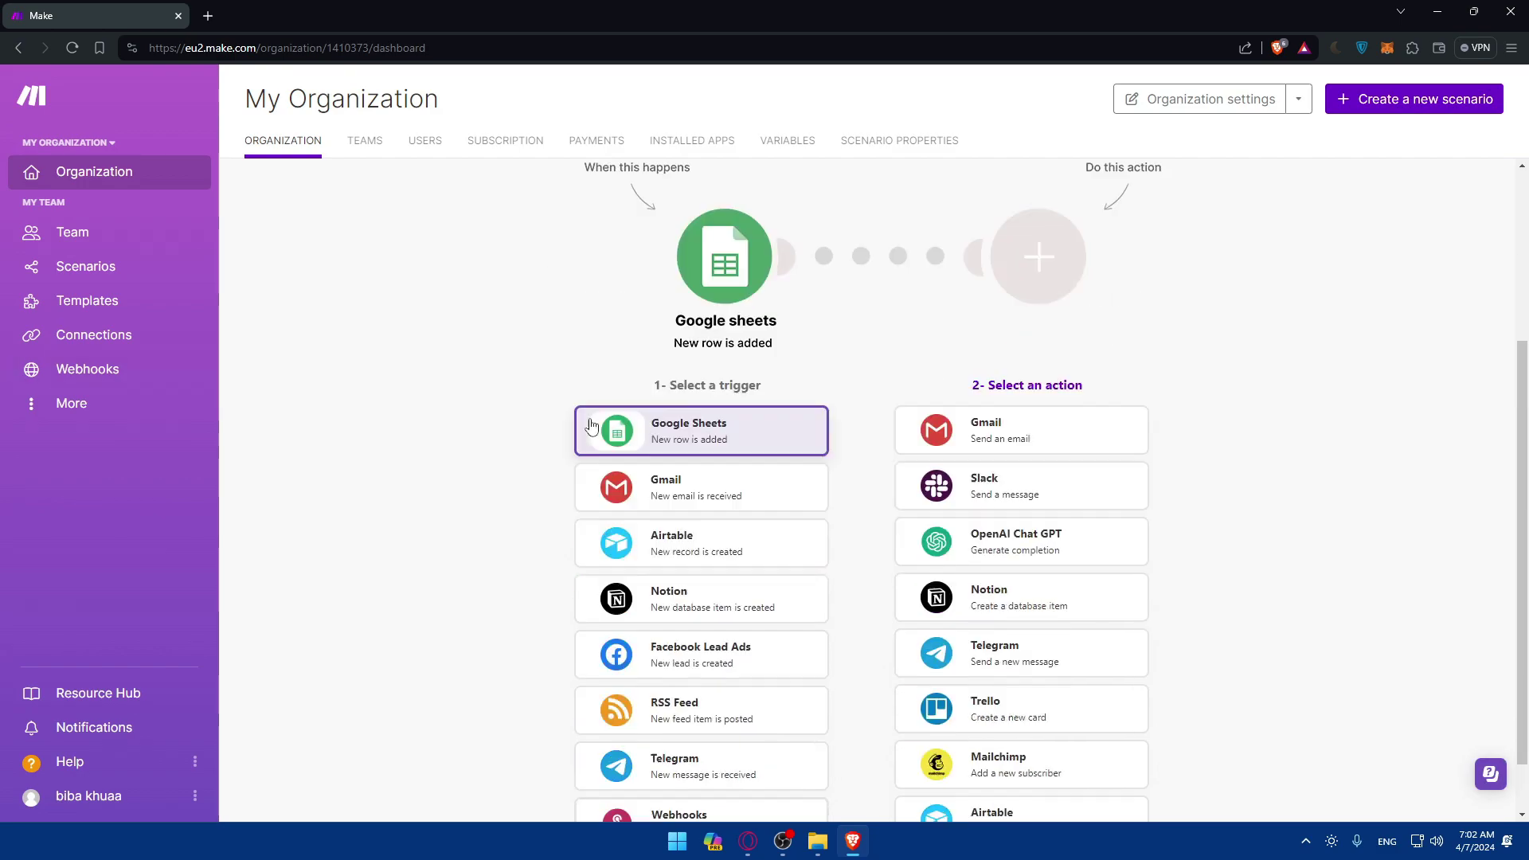
scroll(575, 419, up, 3)
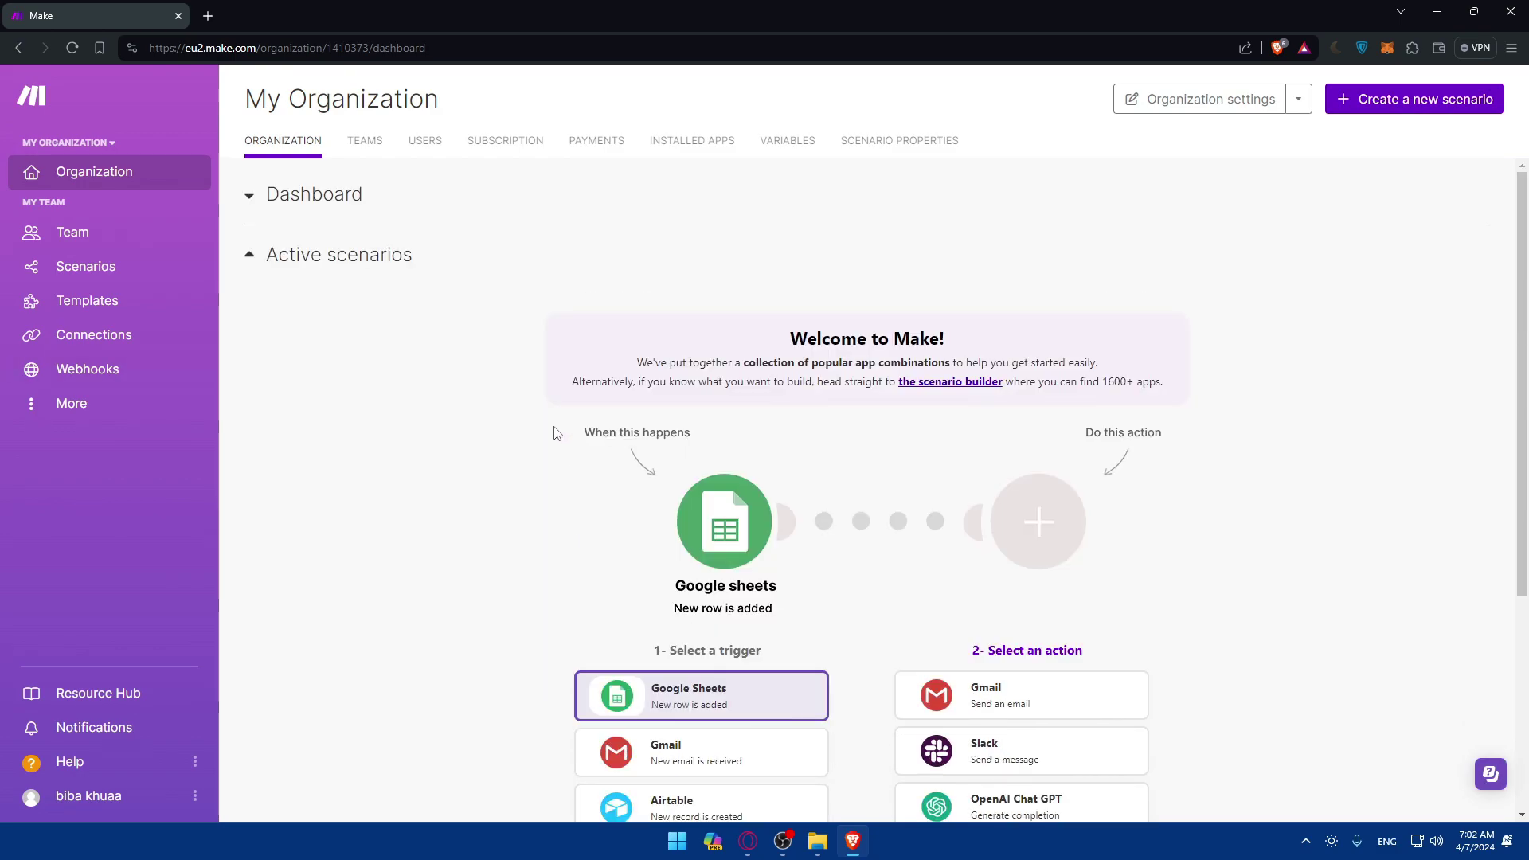
click(251, 255)
click(249, 199)
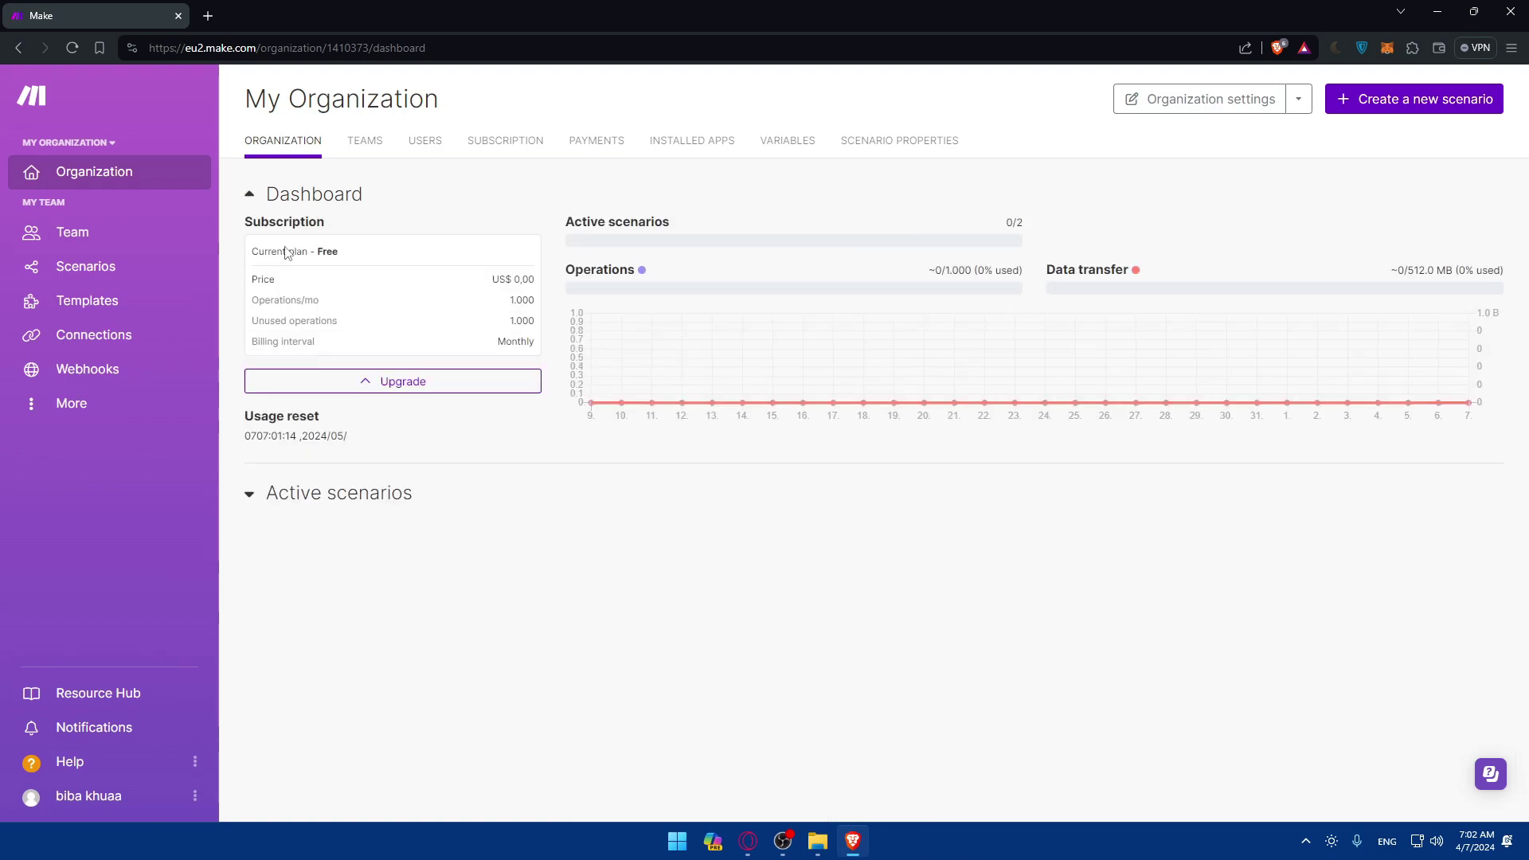
click(250, 199)
click(249, 199)
Review the subscription plans billed monthly, then return to the Organization dashboard.
click(371, 382)
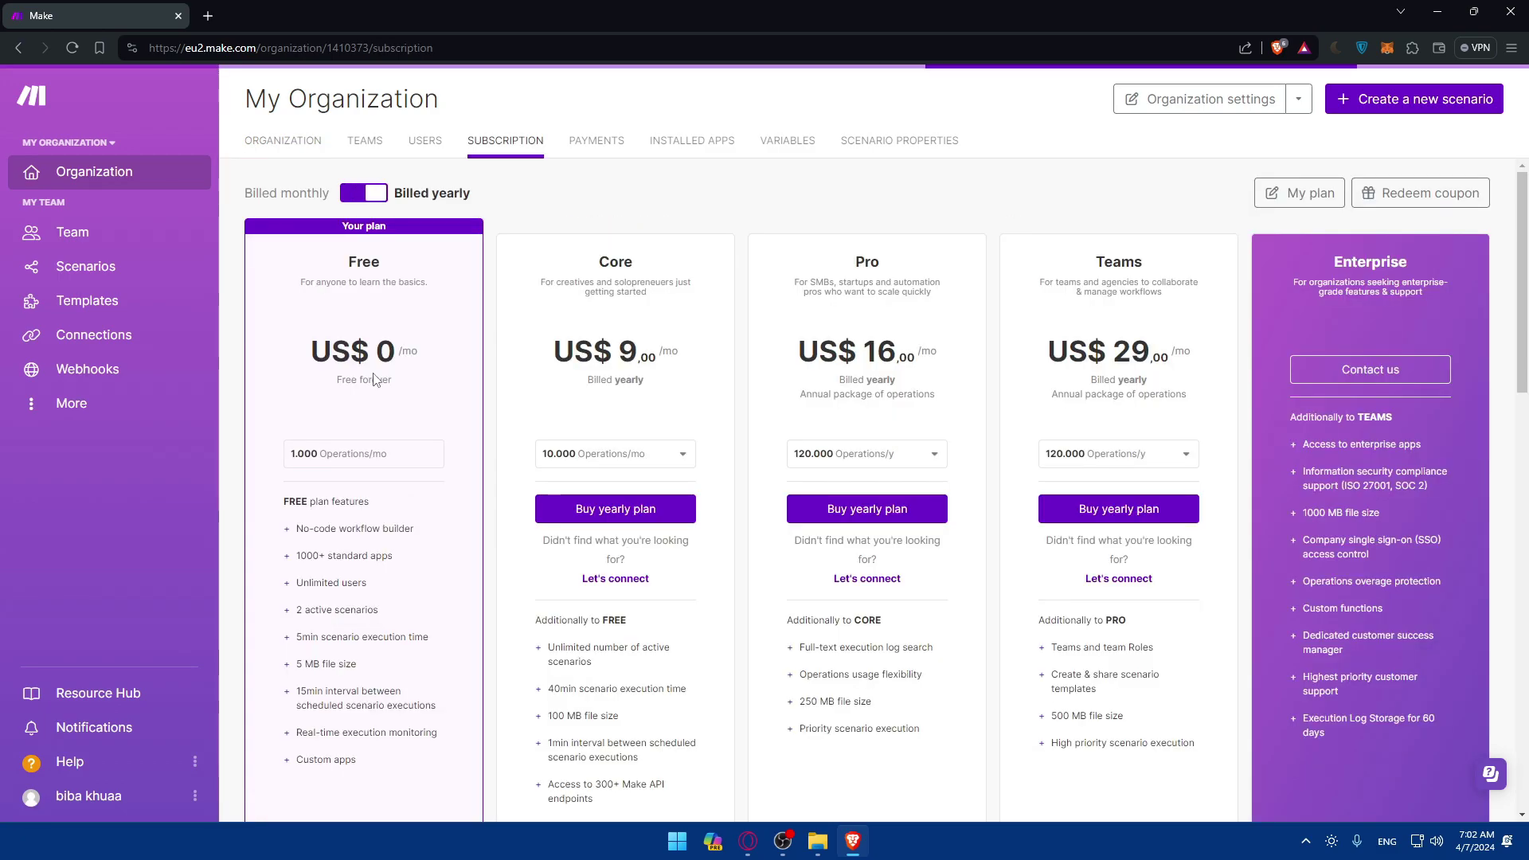
scroll(373, 386, down, 2)
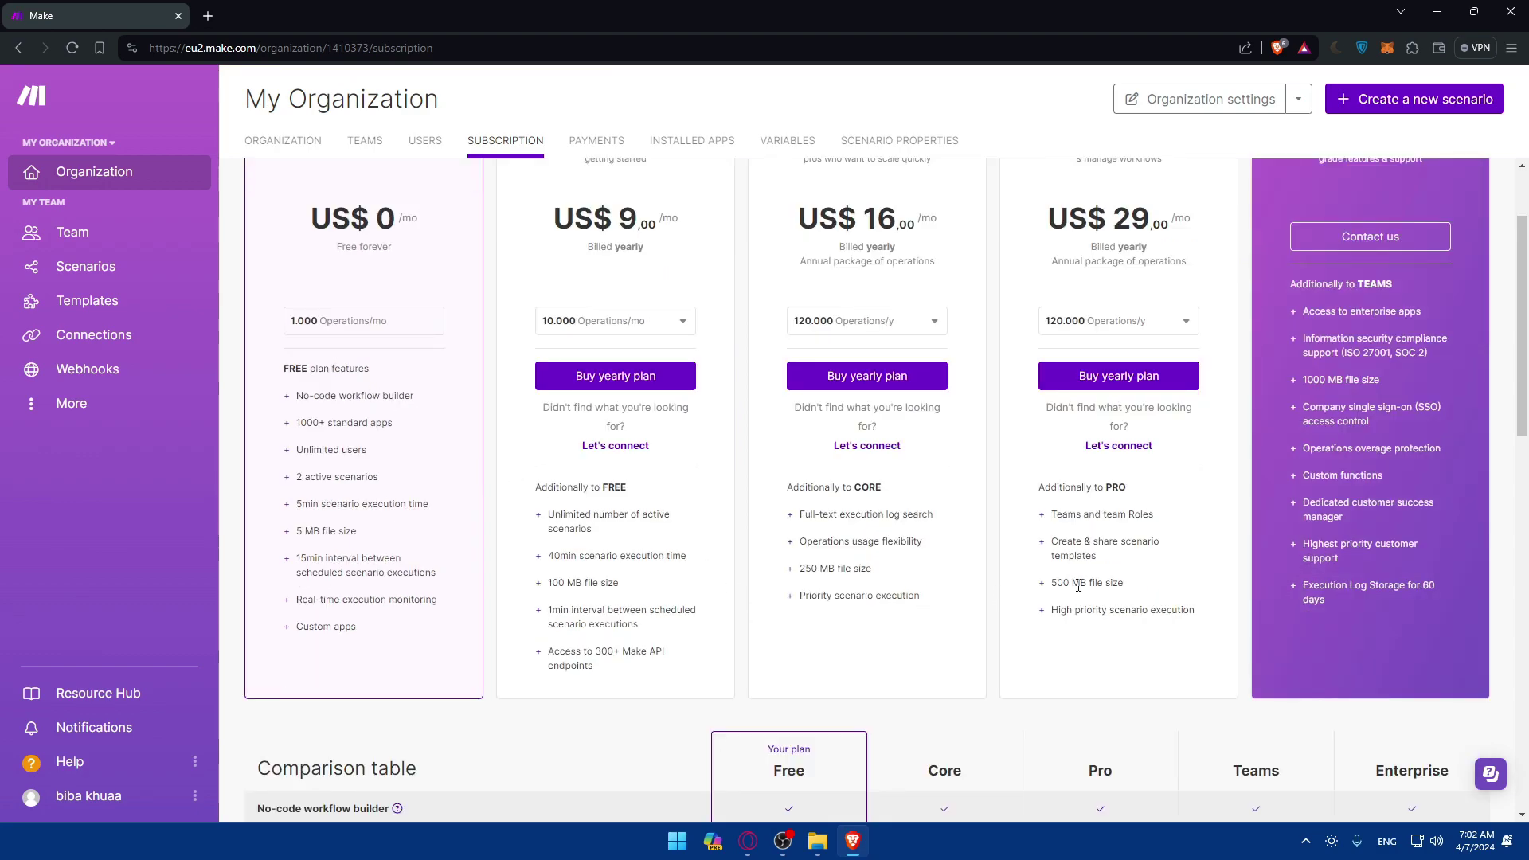
scroll(1069, 510, up, 2)
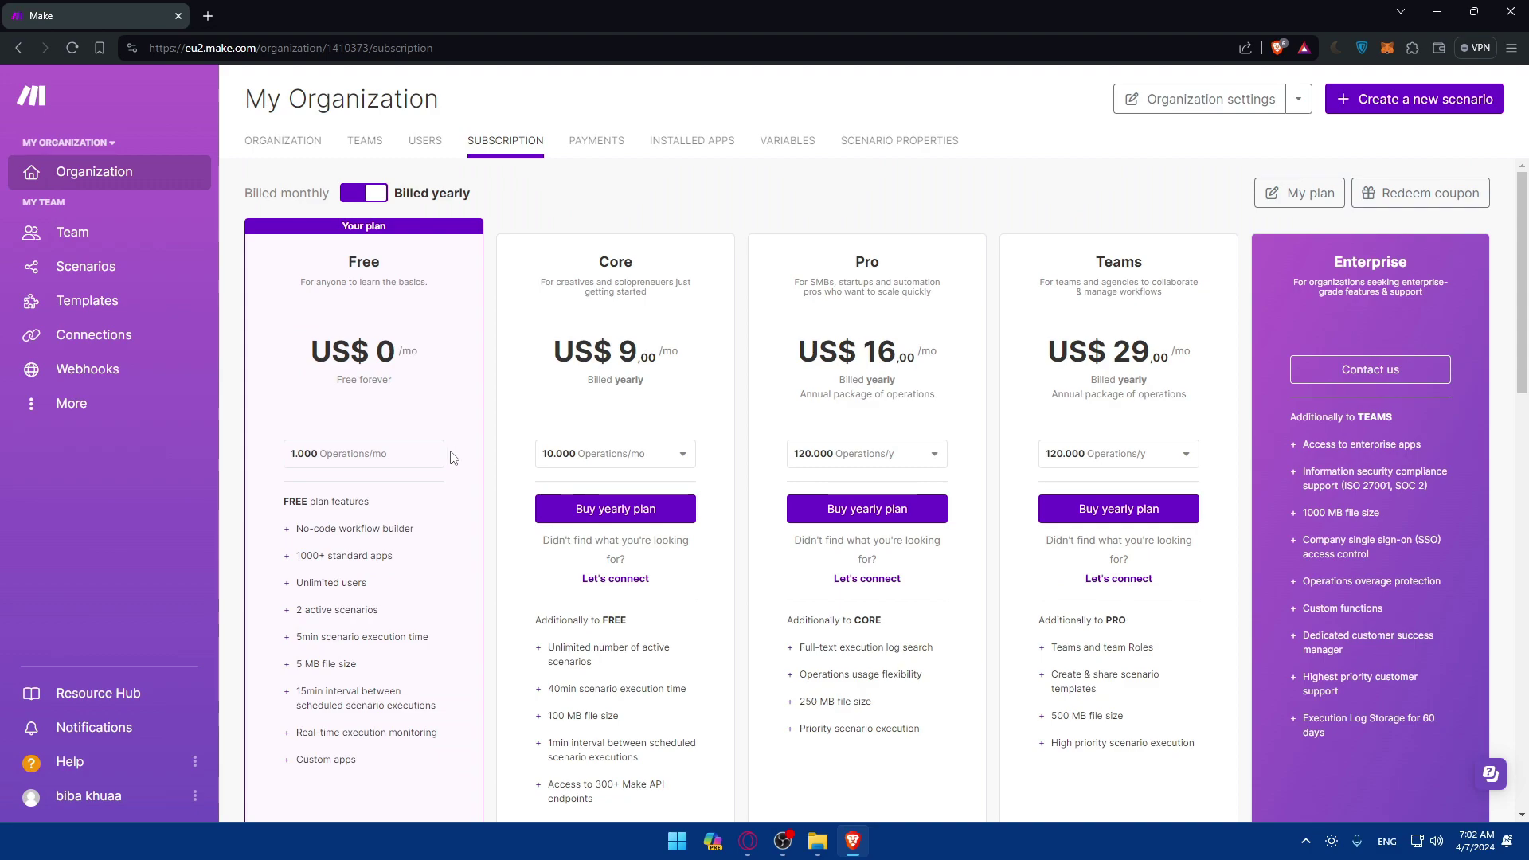
click(382, 194)
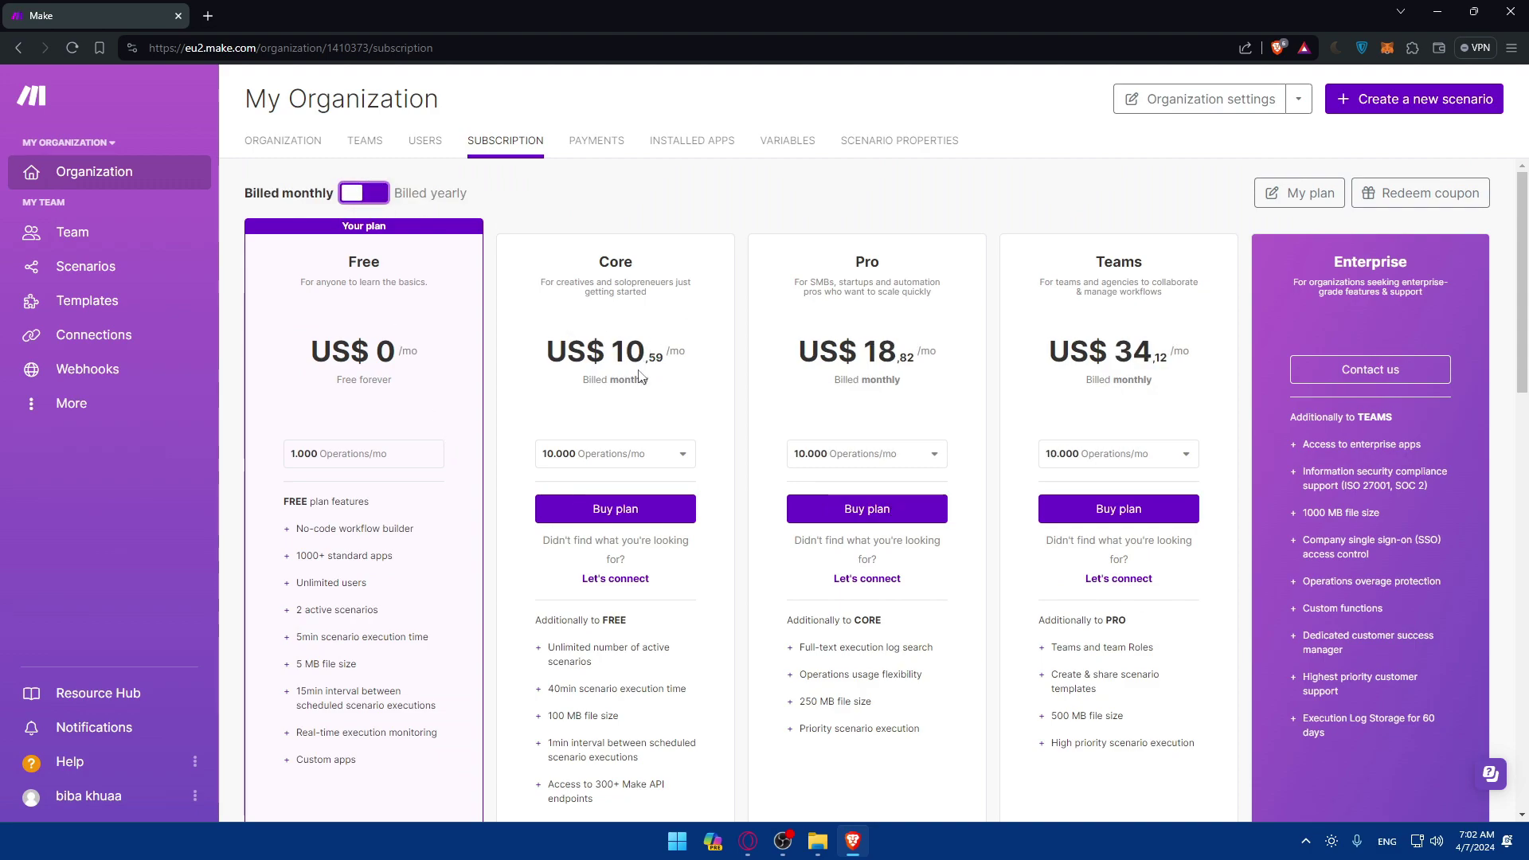
click(159, 176)
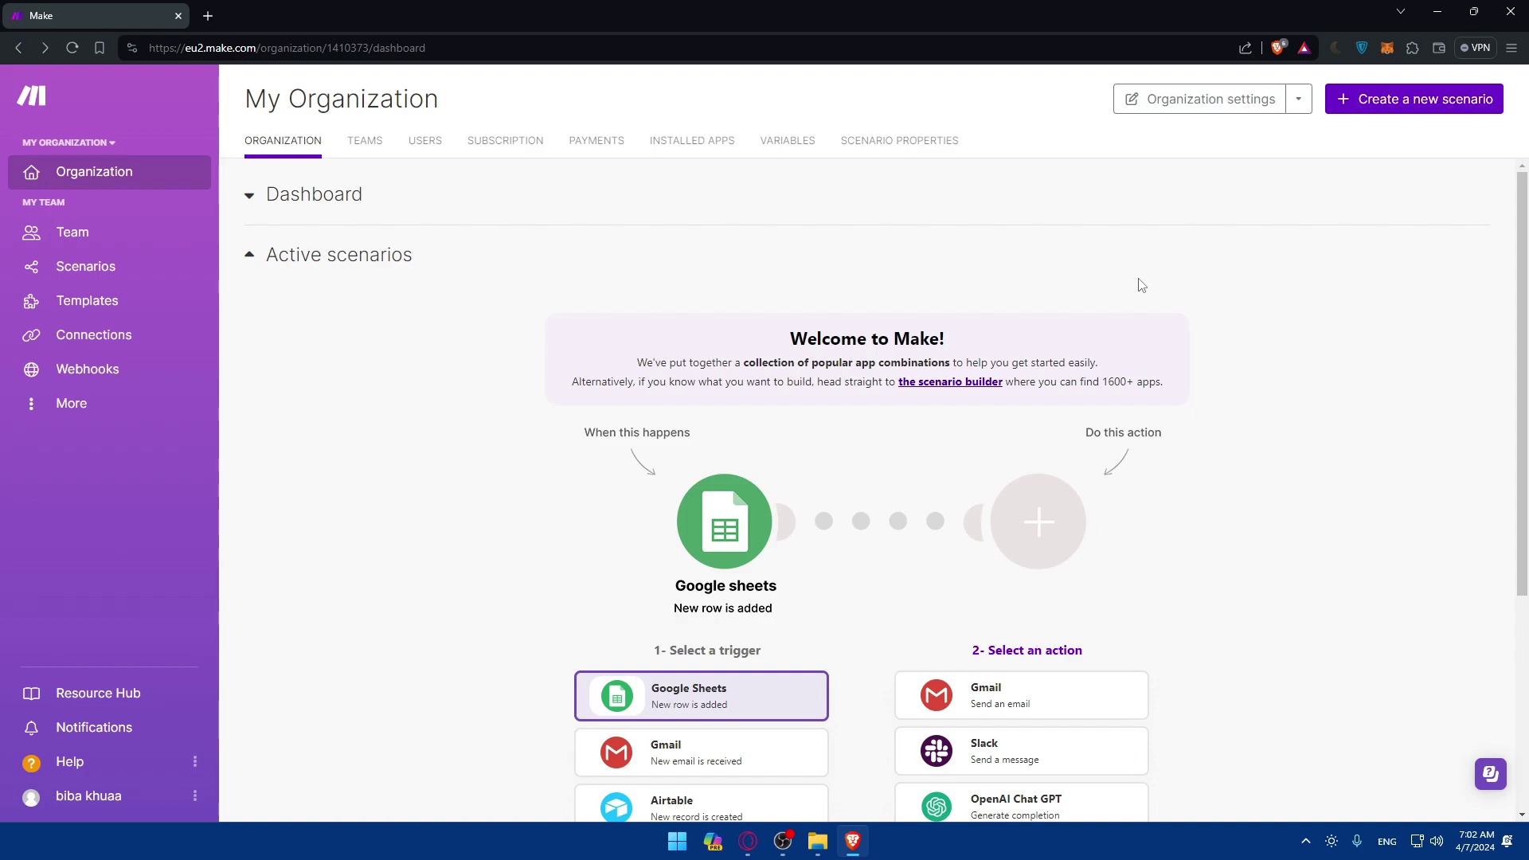
Create a new scenario and dismiss the scenario builder's welcome message.
click(1430, 111)
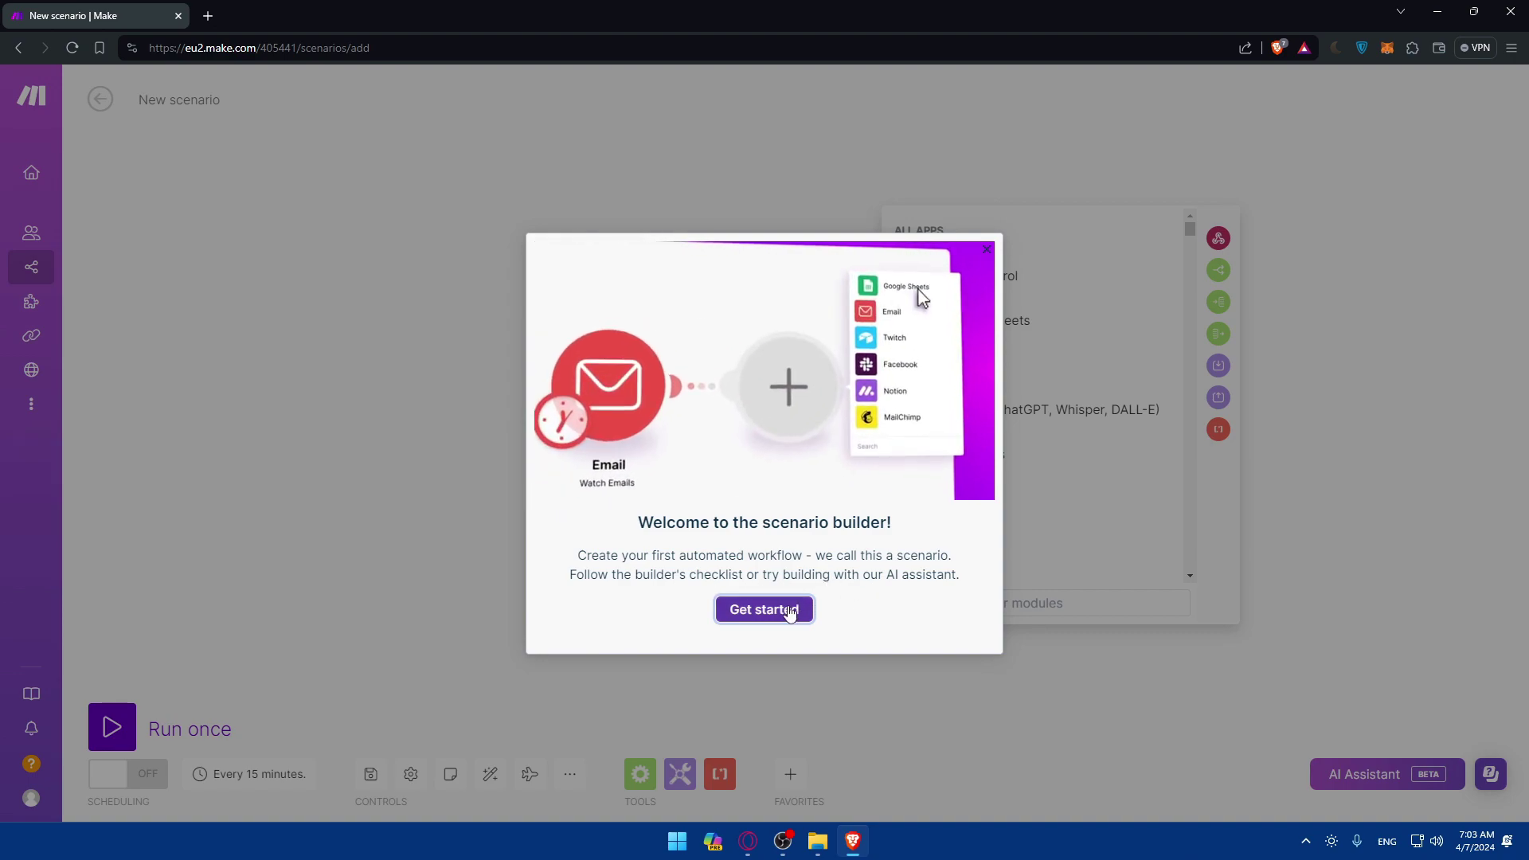
click(790, 610)
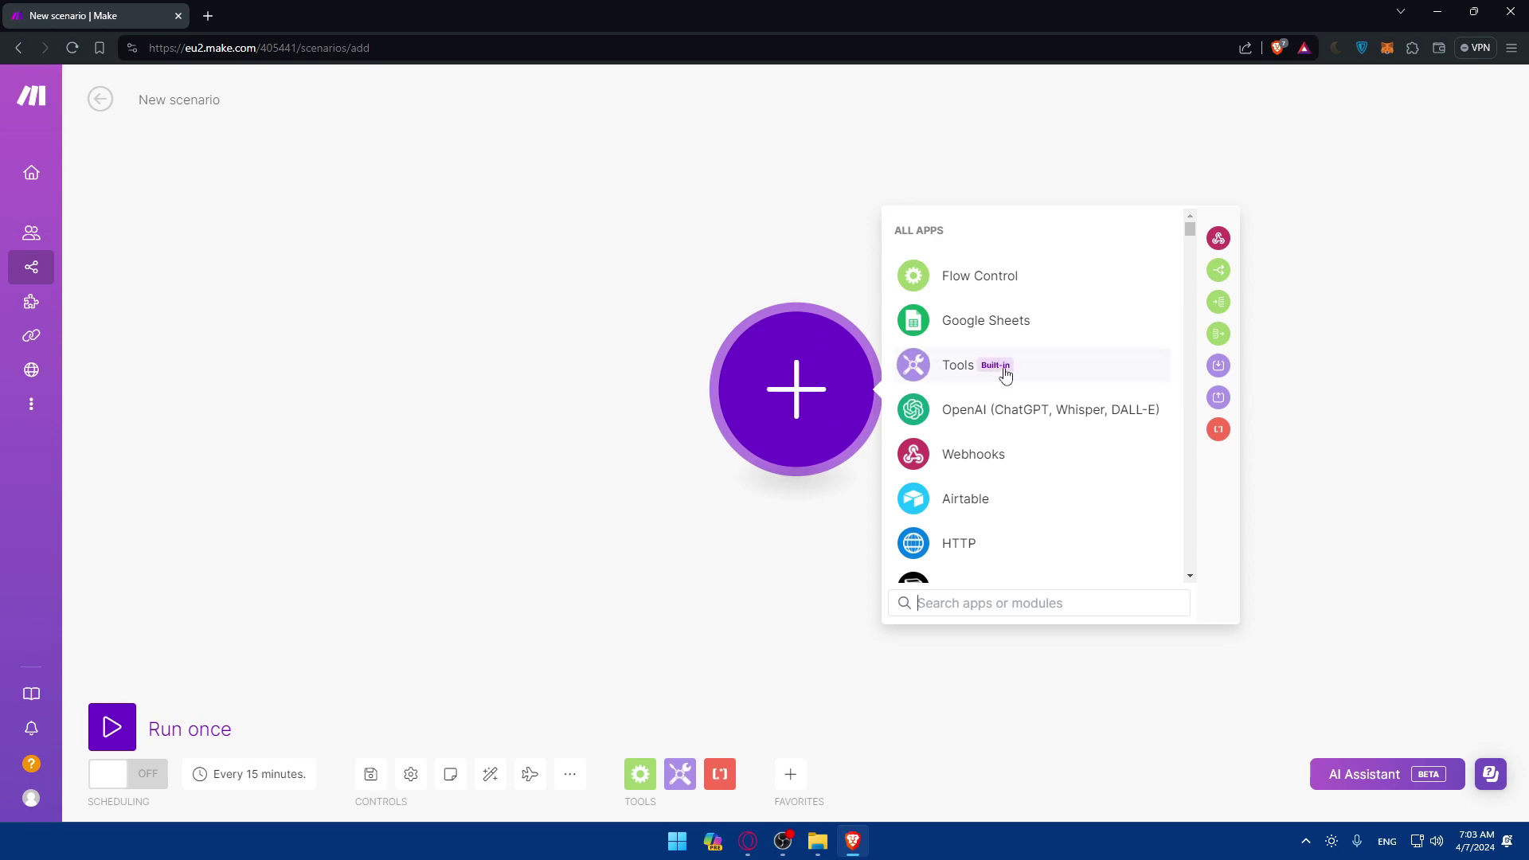
scroll(1006, 375, down, 5)
scroll(1006, 374, down, 10)
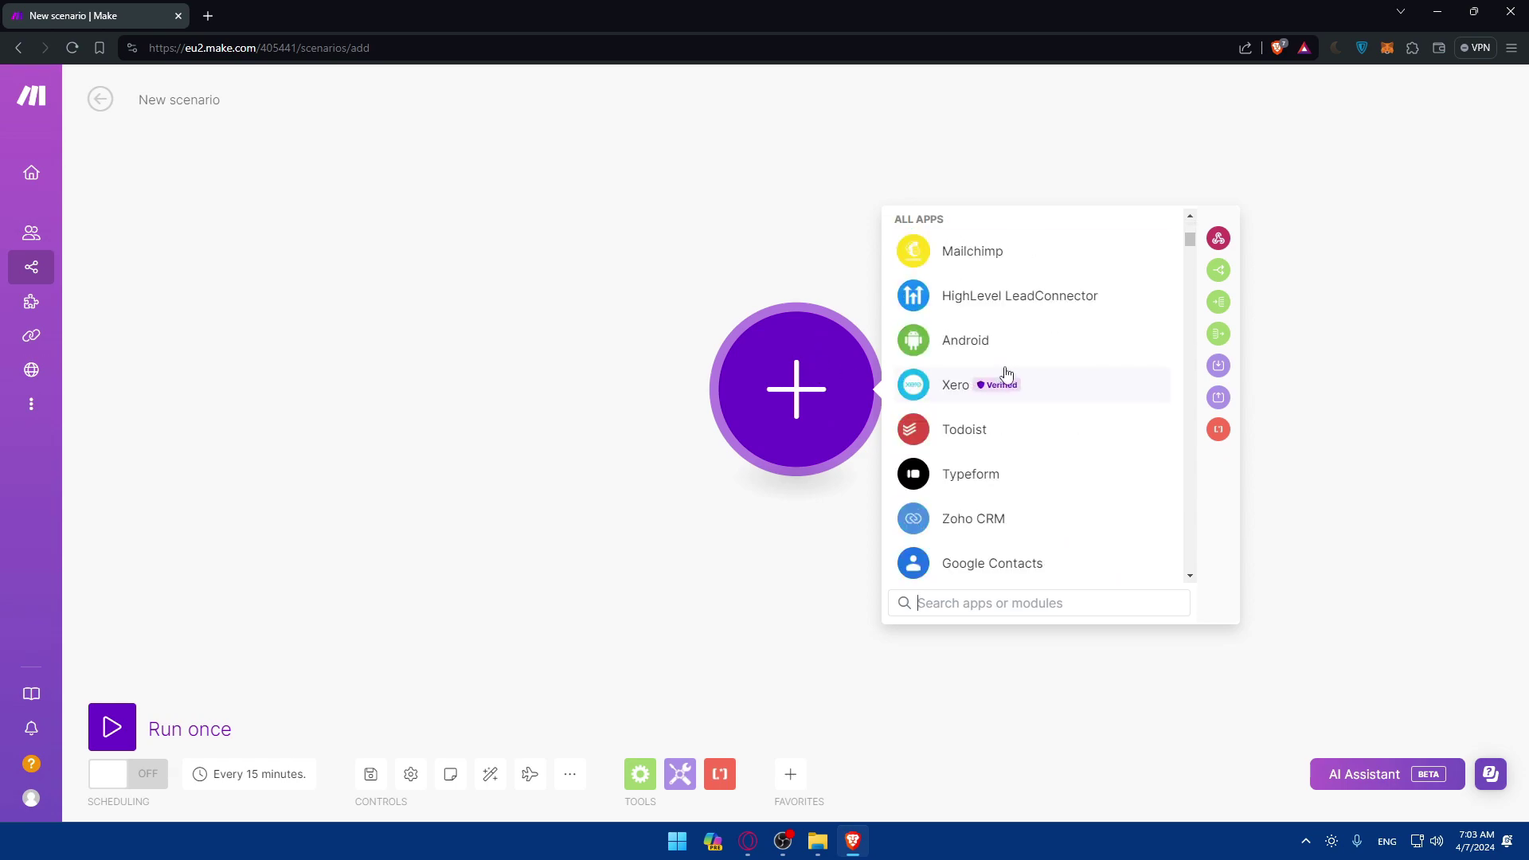
scroll(1006, 374, down, 3)
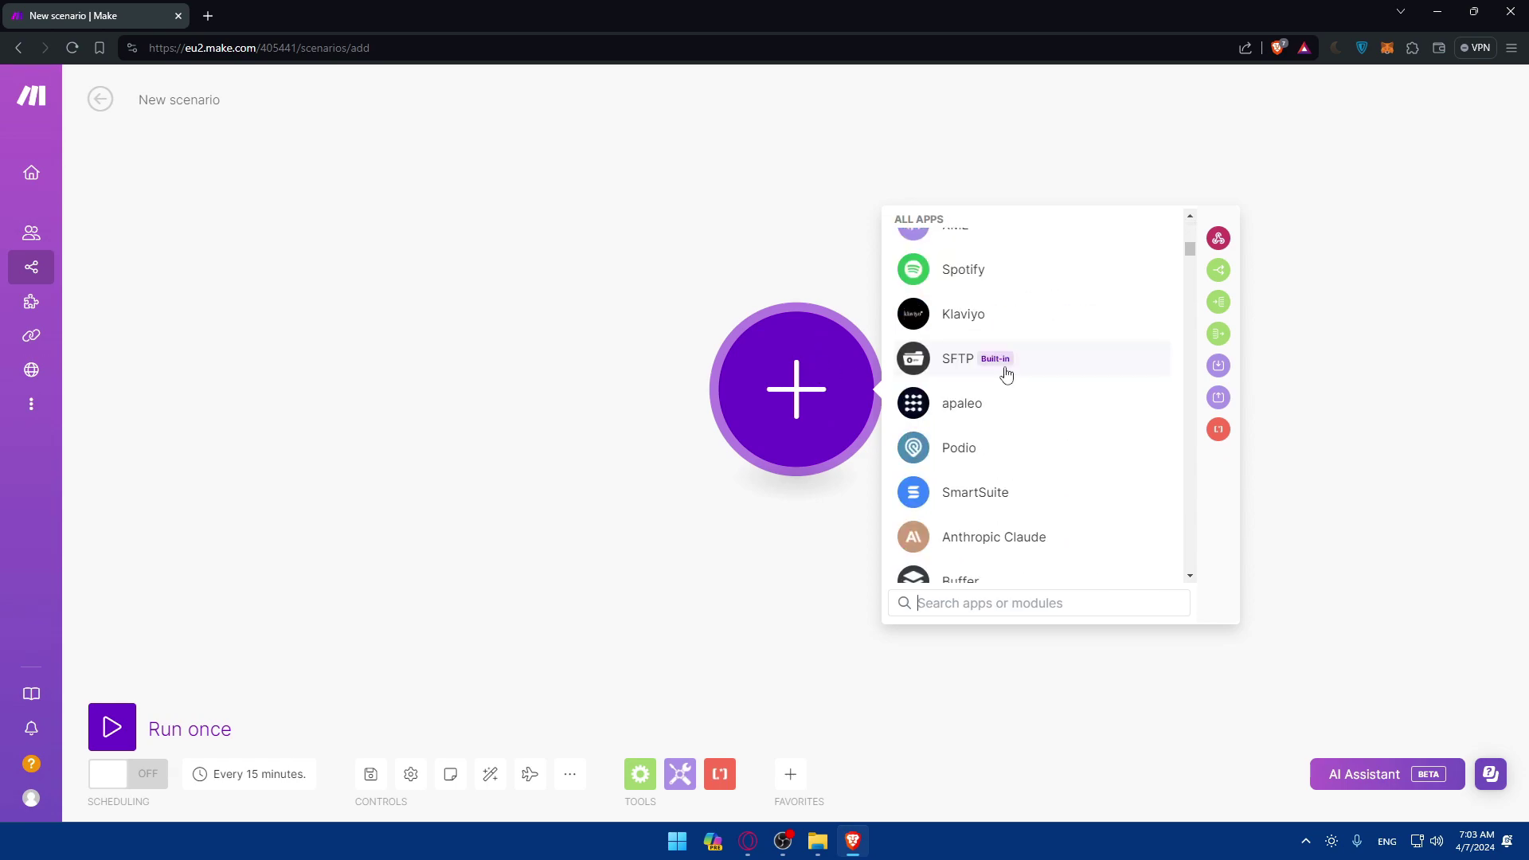
Search the app picker for 'gmail' and browse the Gmail app's modules.
click(1014, 603)
text(g)
key(BackSpace)
text(g)
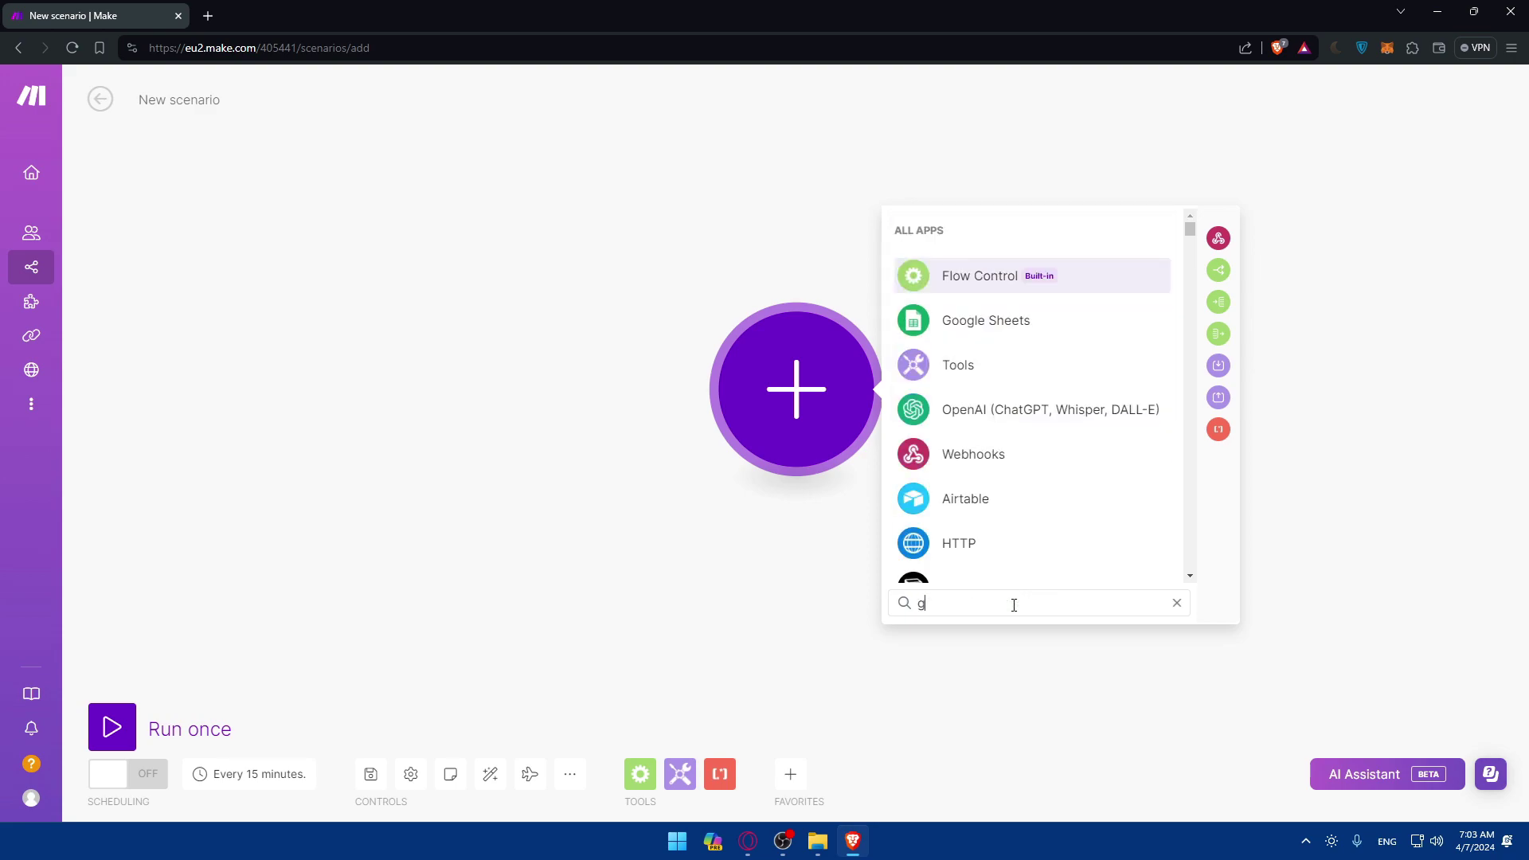
text(mail)
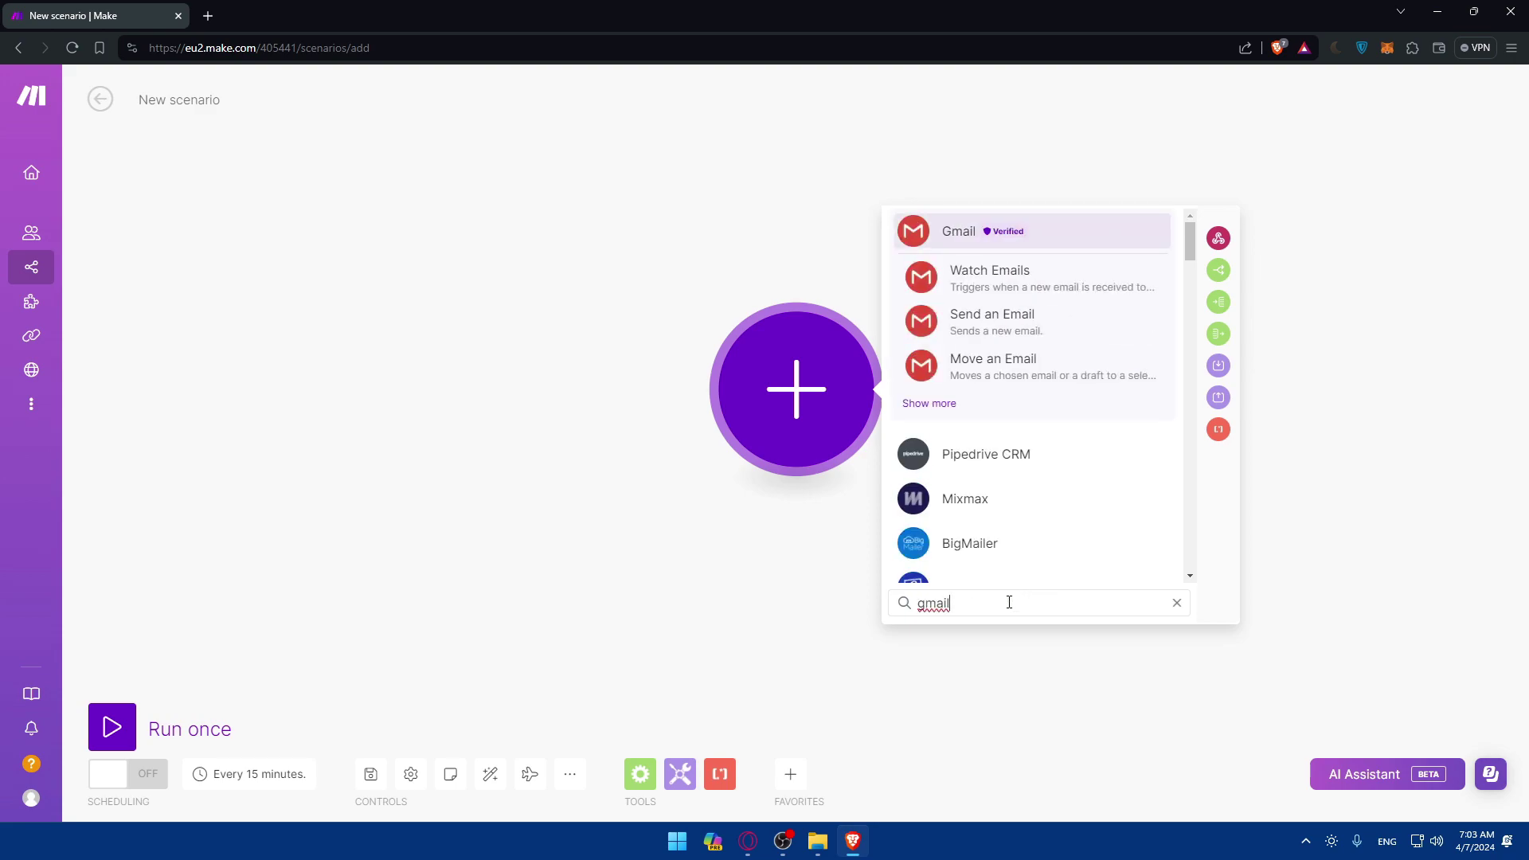
click(971, 231)
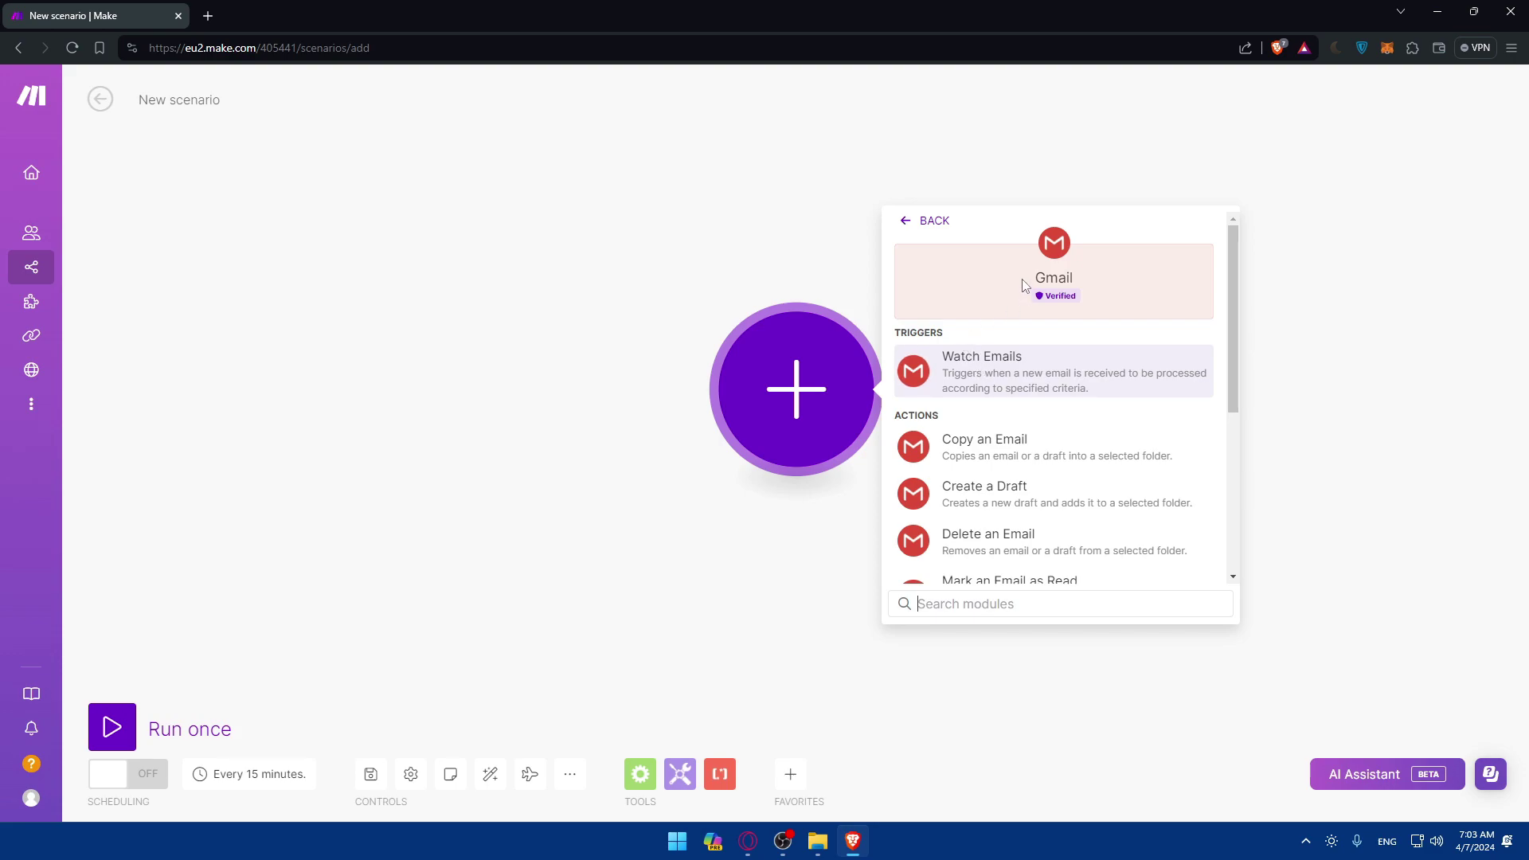
scroll(966, 410, down, 3)
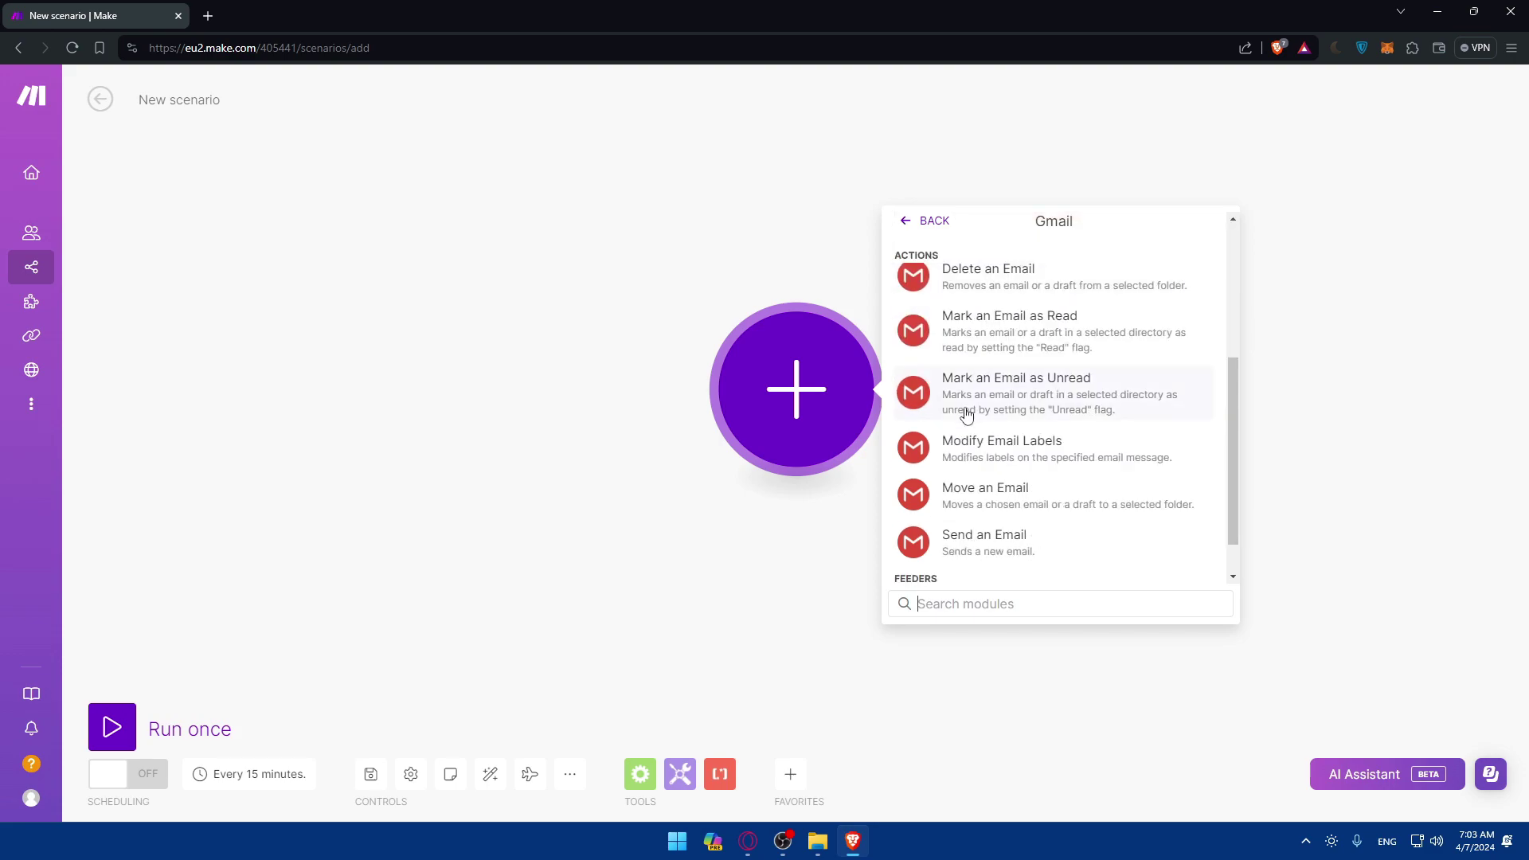
scroll(995, 462, down, 2)
scroll(996, 482, up, 5)
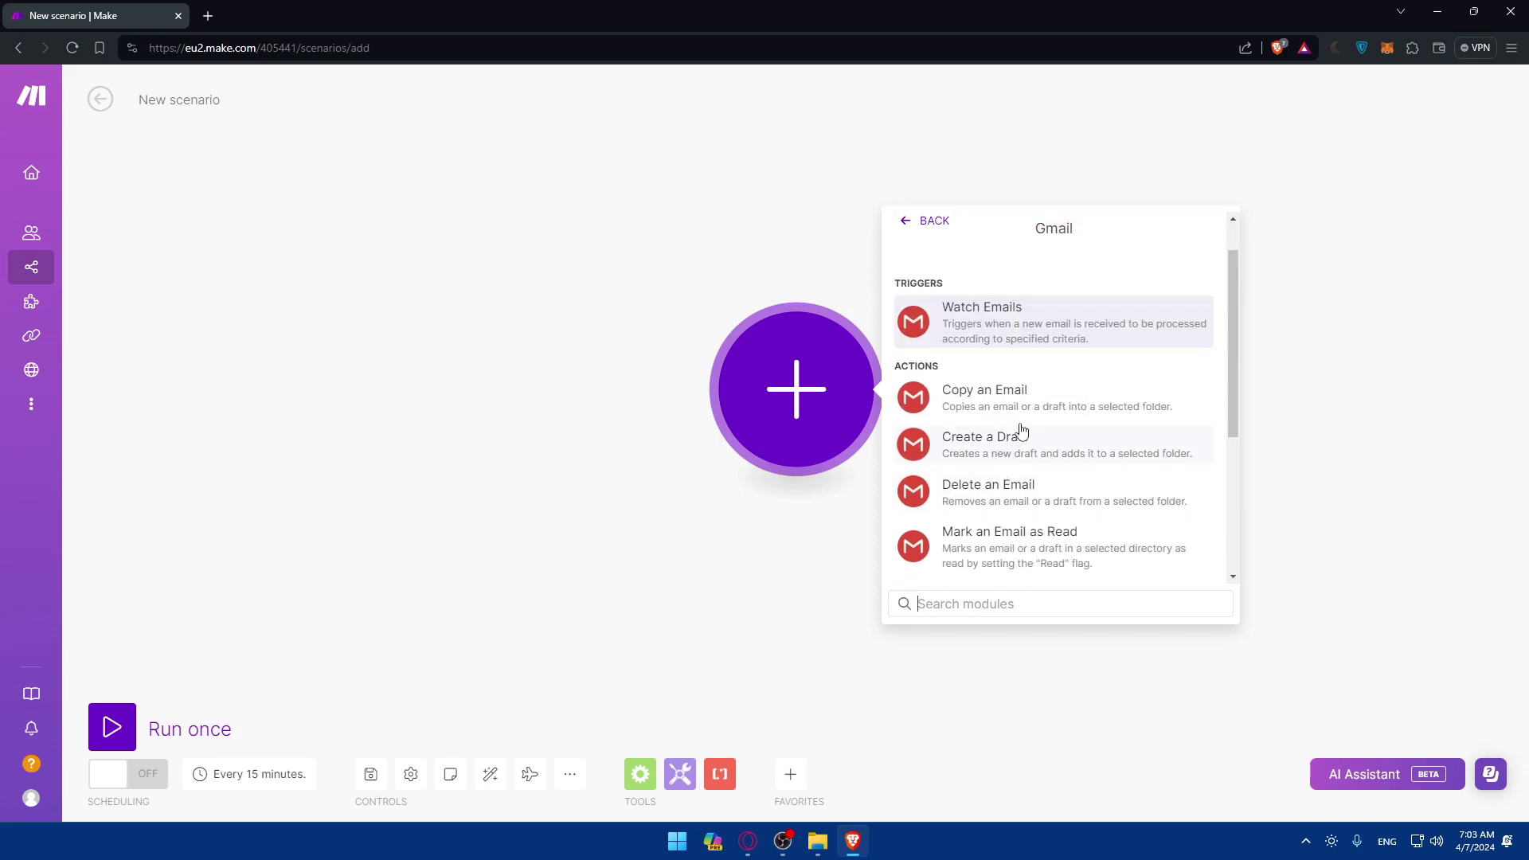
scroll(1005, 422, down, 2)
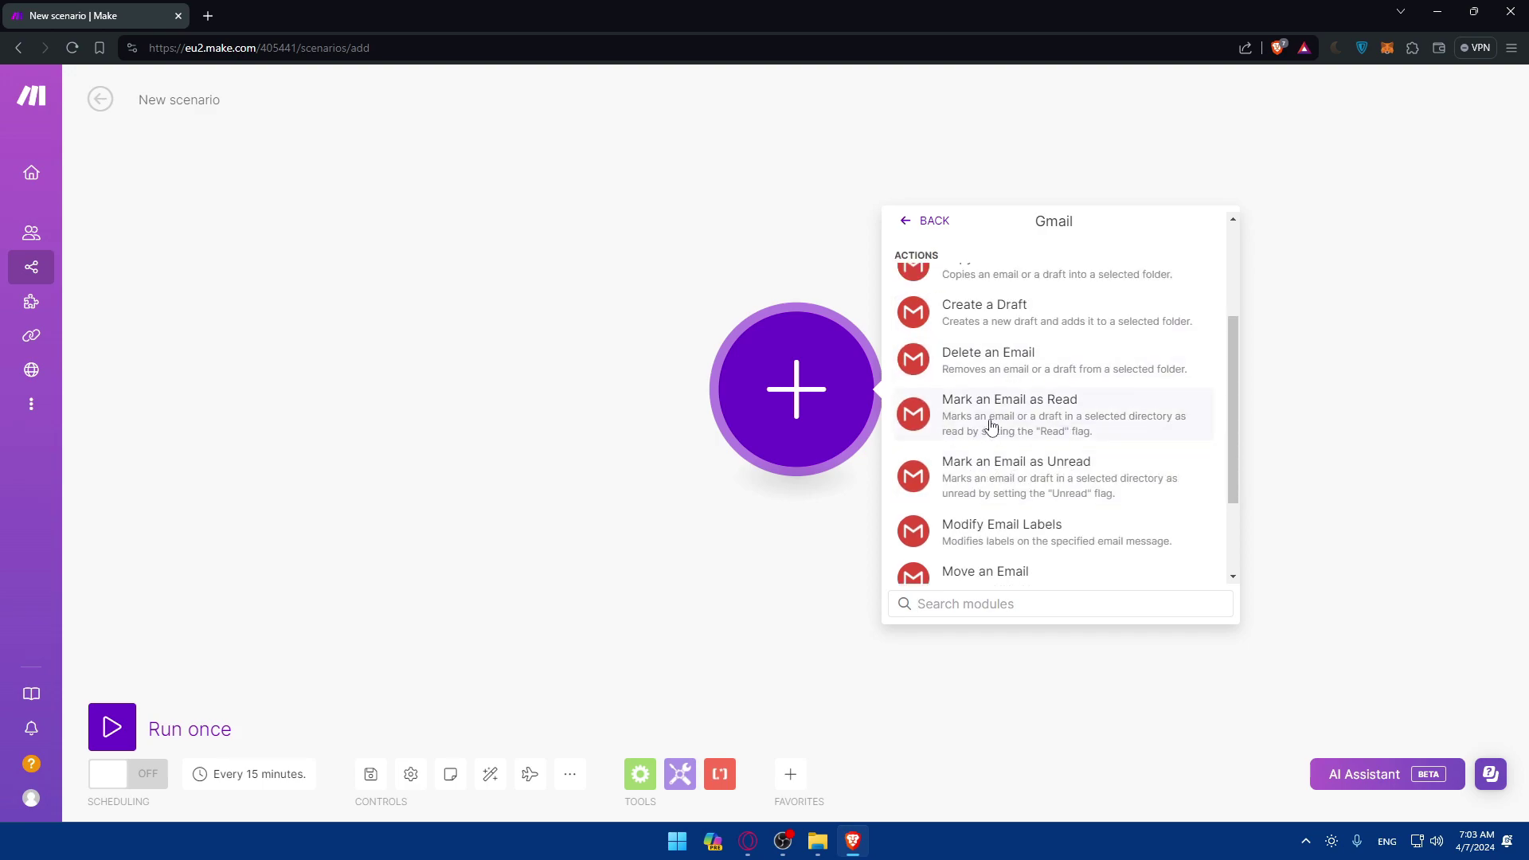
click(992, 422)
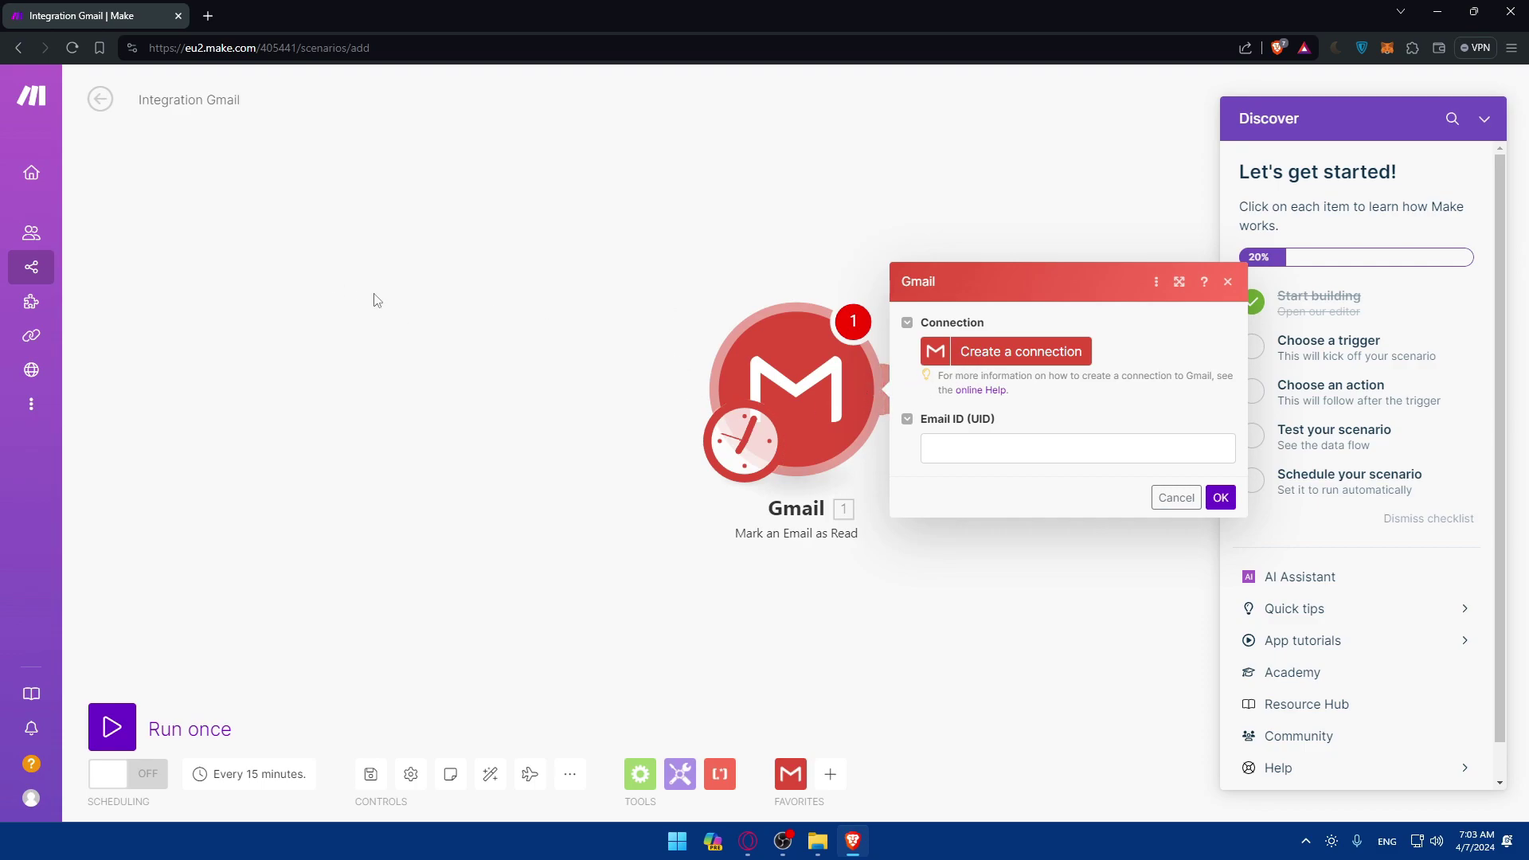
click(988, 355)
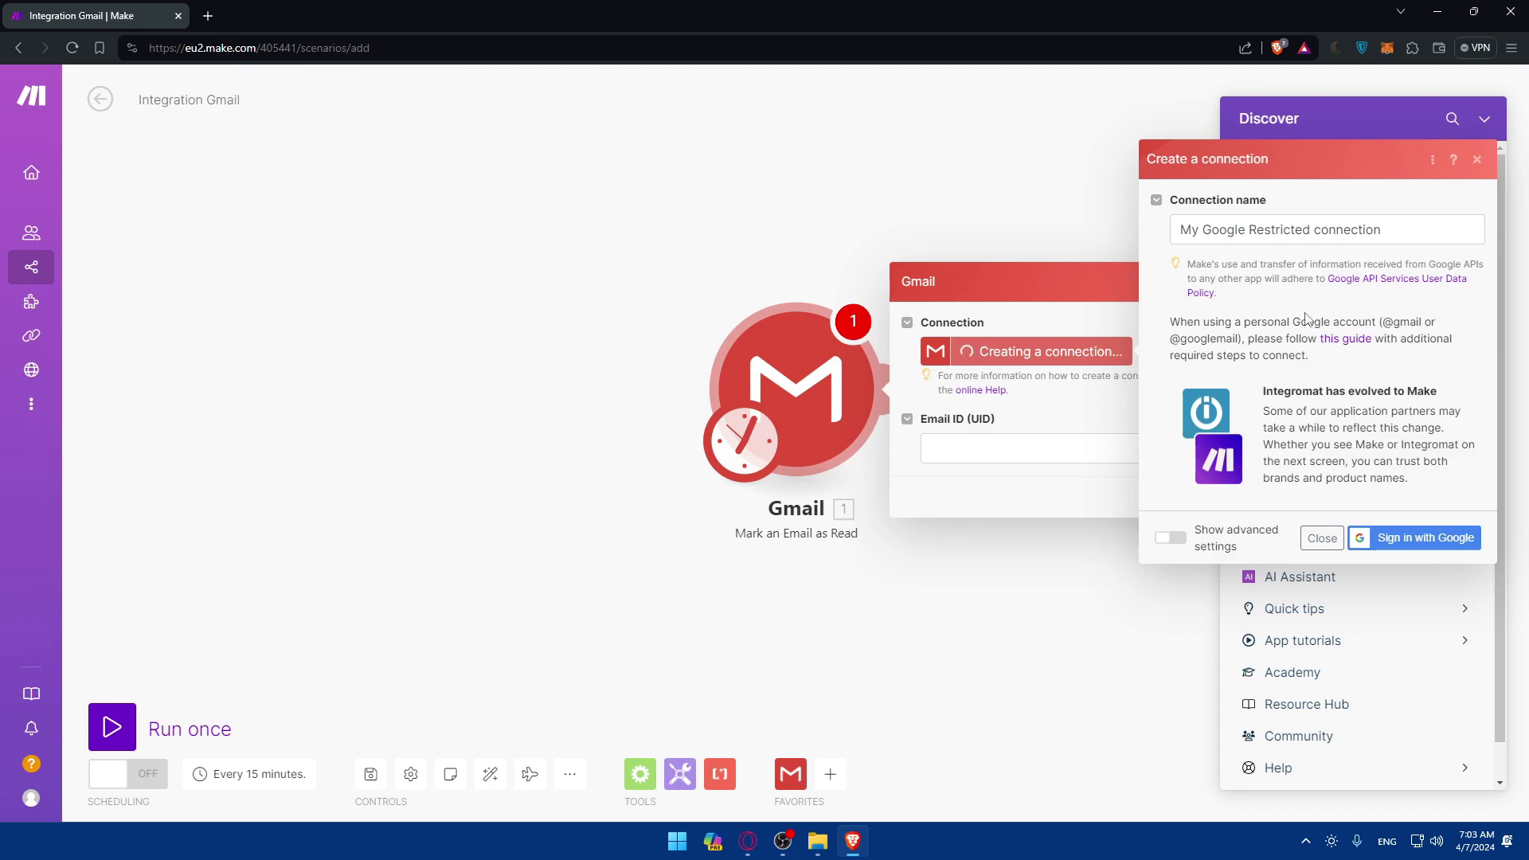
click(1416, 543)
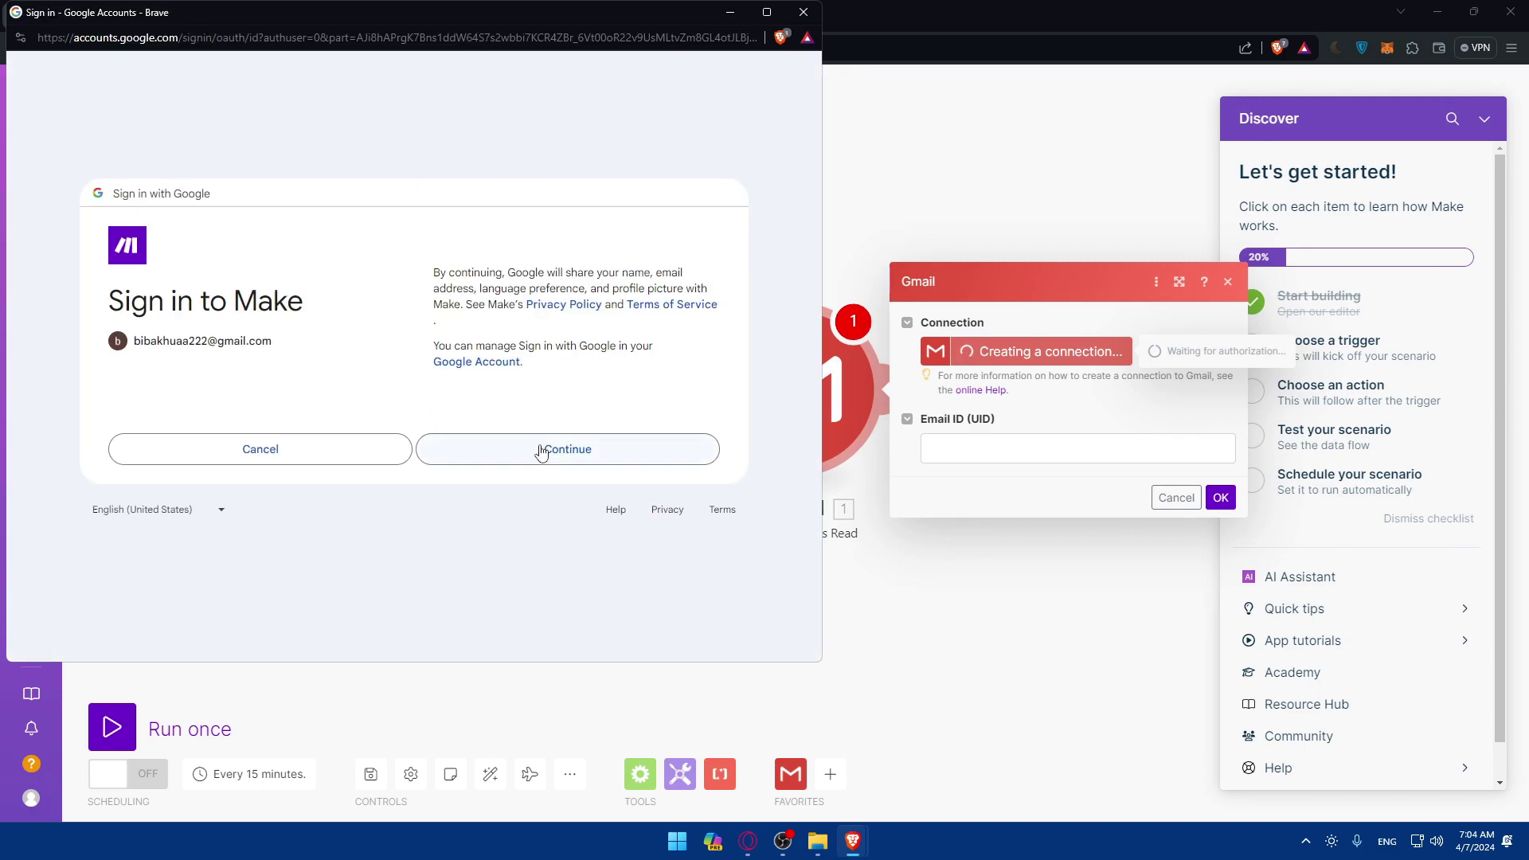
click(540, 451)
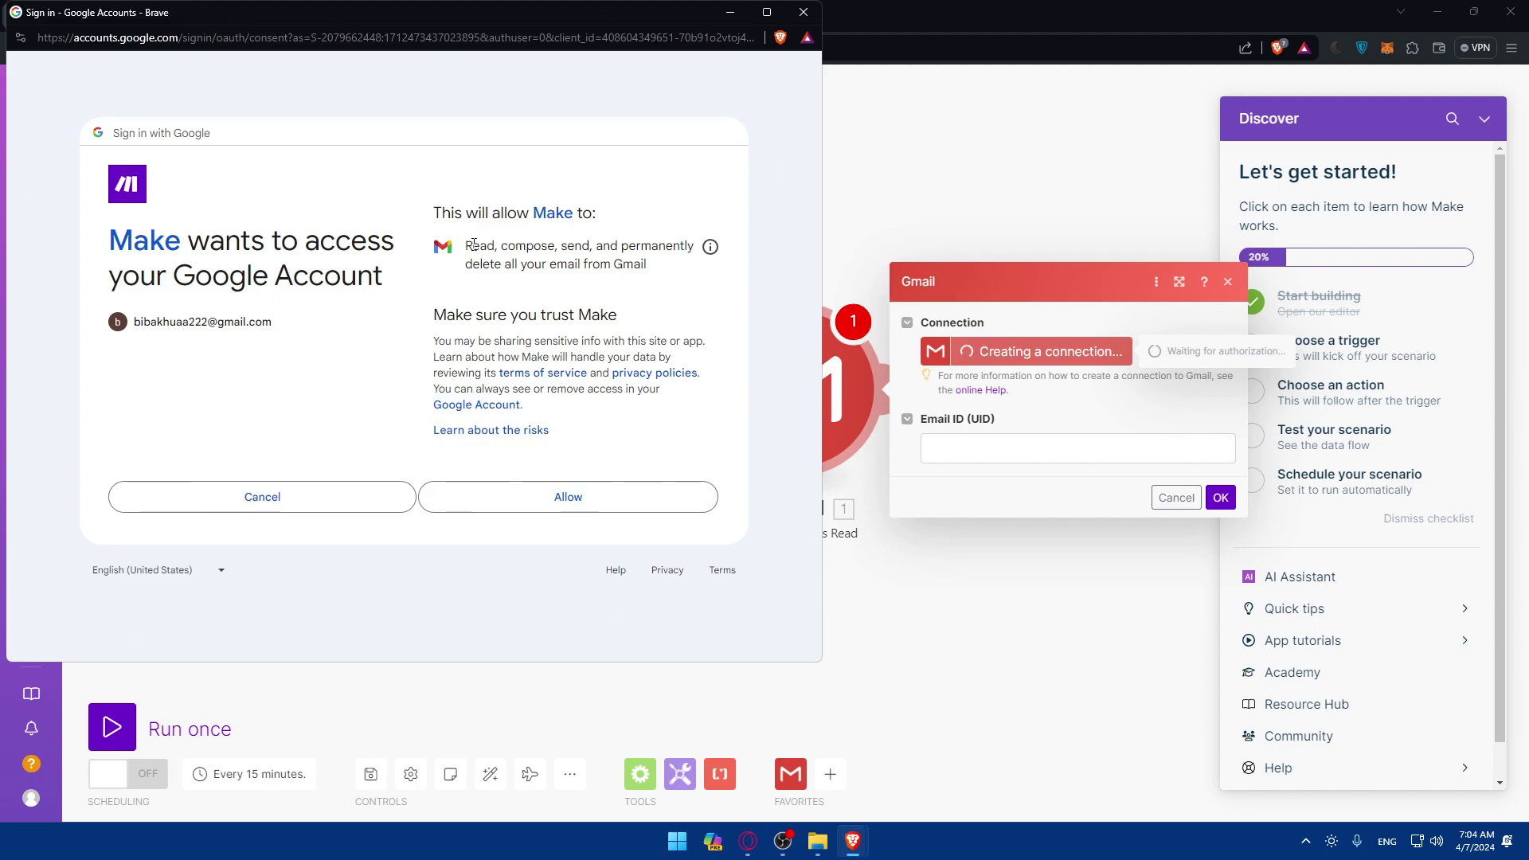
mouse_move(467, 246)
mouse_down()
mouse_move(641, 249)
mouse_move(511, 266)
mouse_move(661, 274)
mouse_move(459, 256)
mouse_up()
click(655, 288)
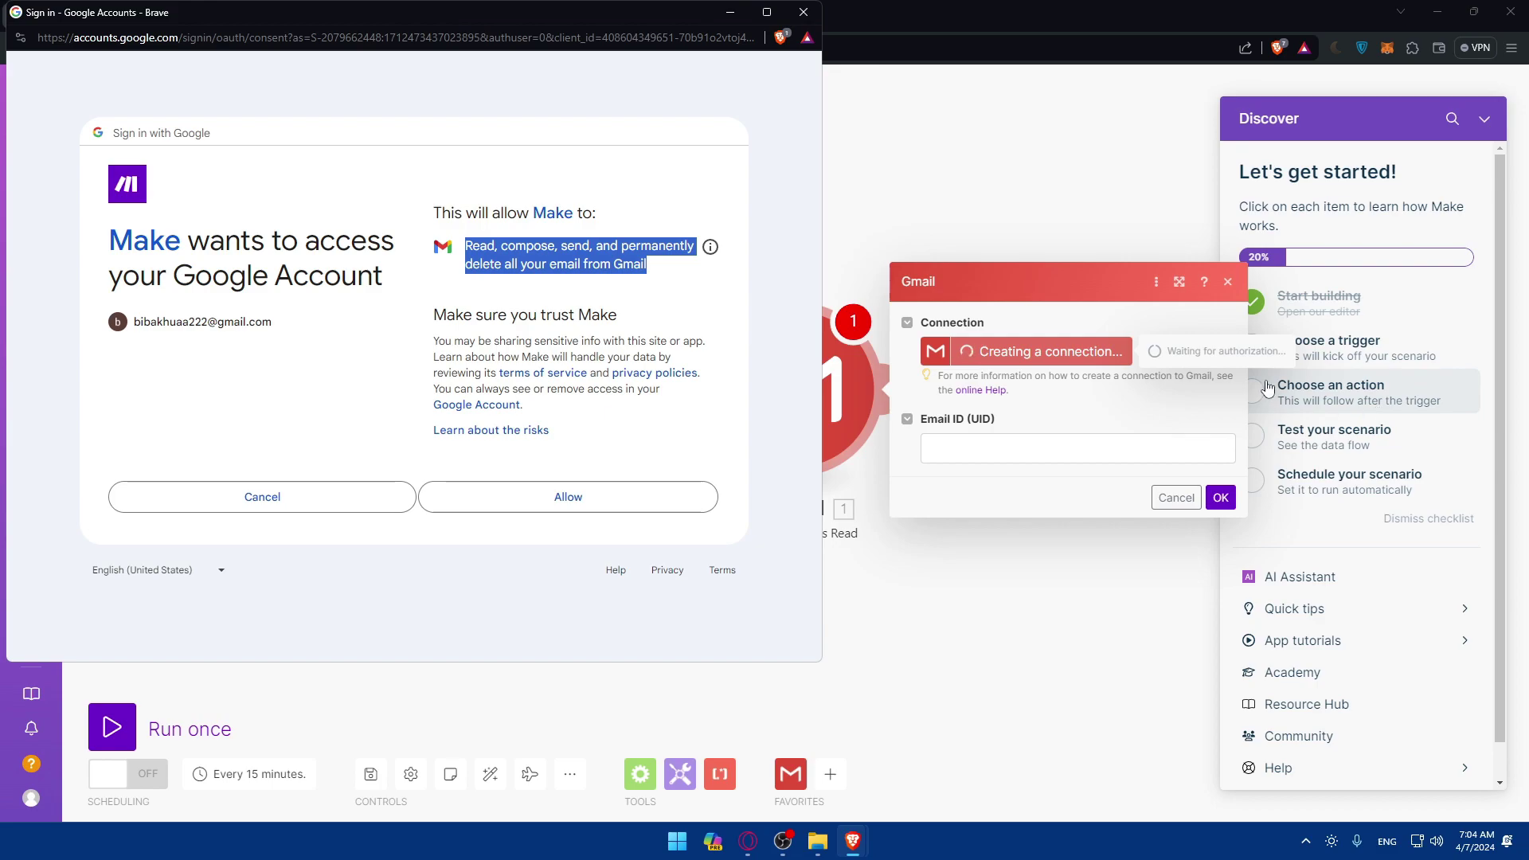
click(633, 296)
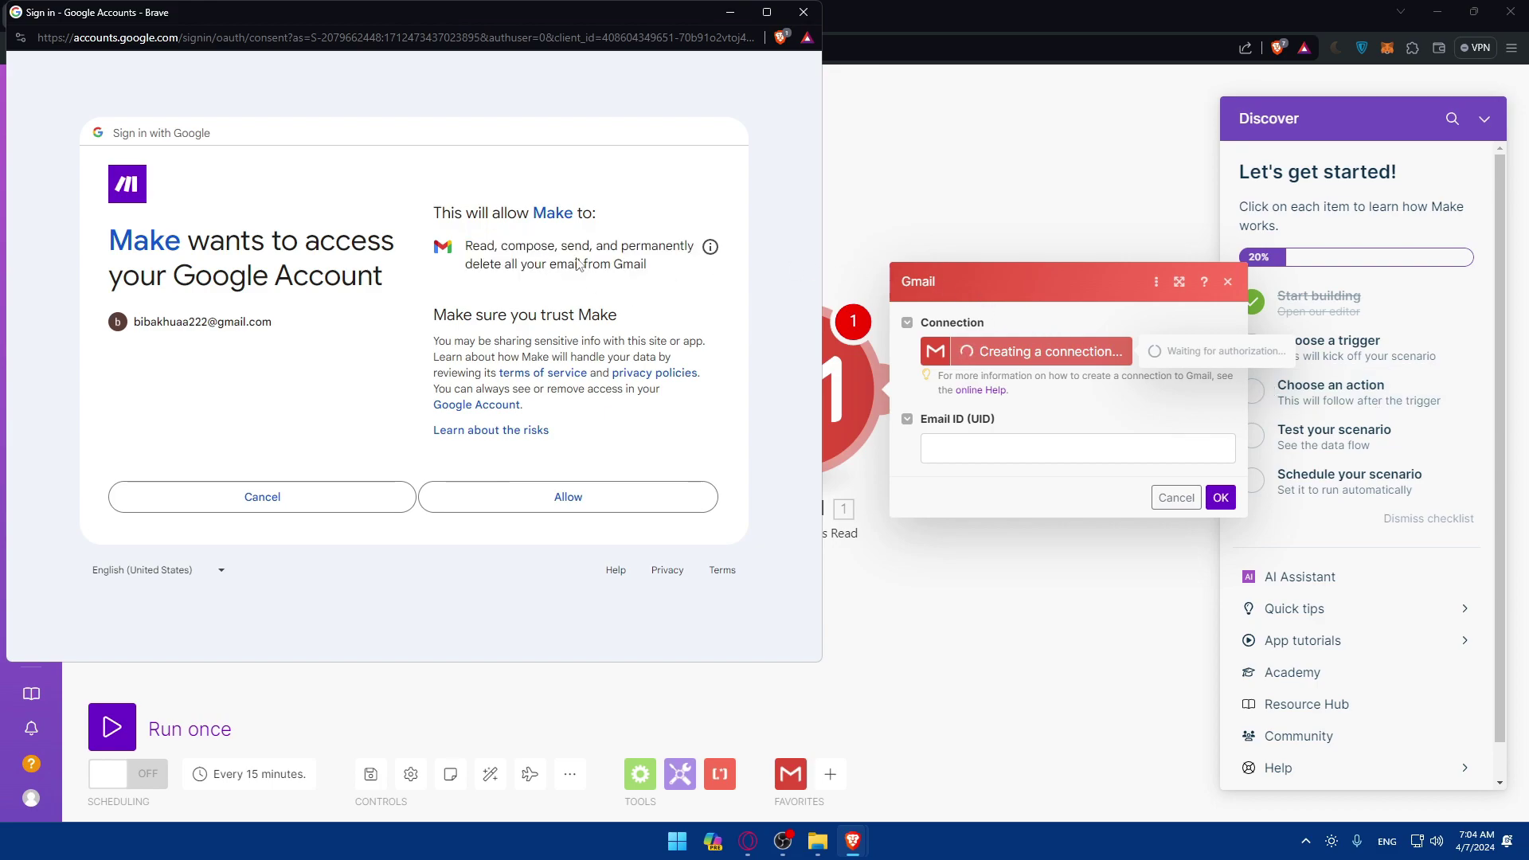
click(590, 507)
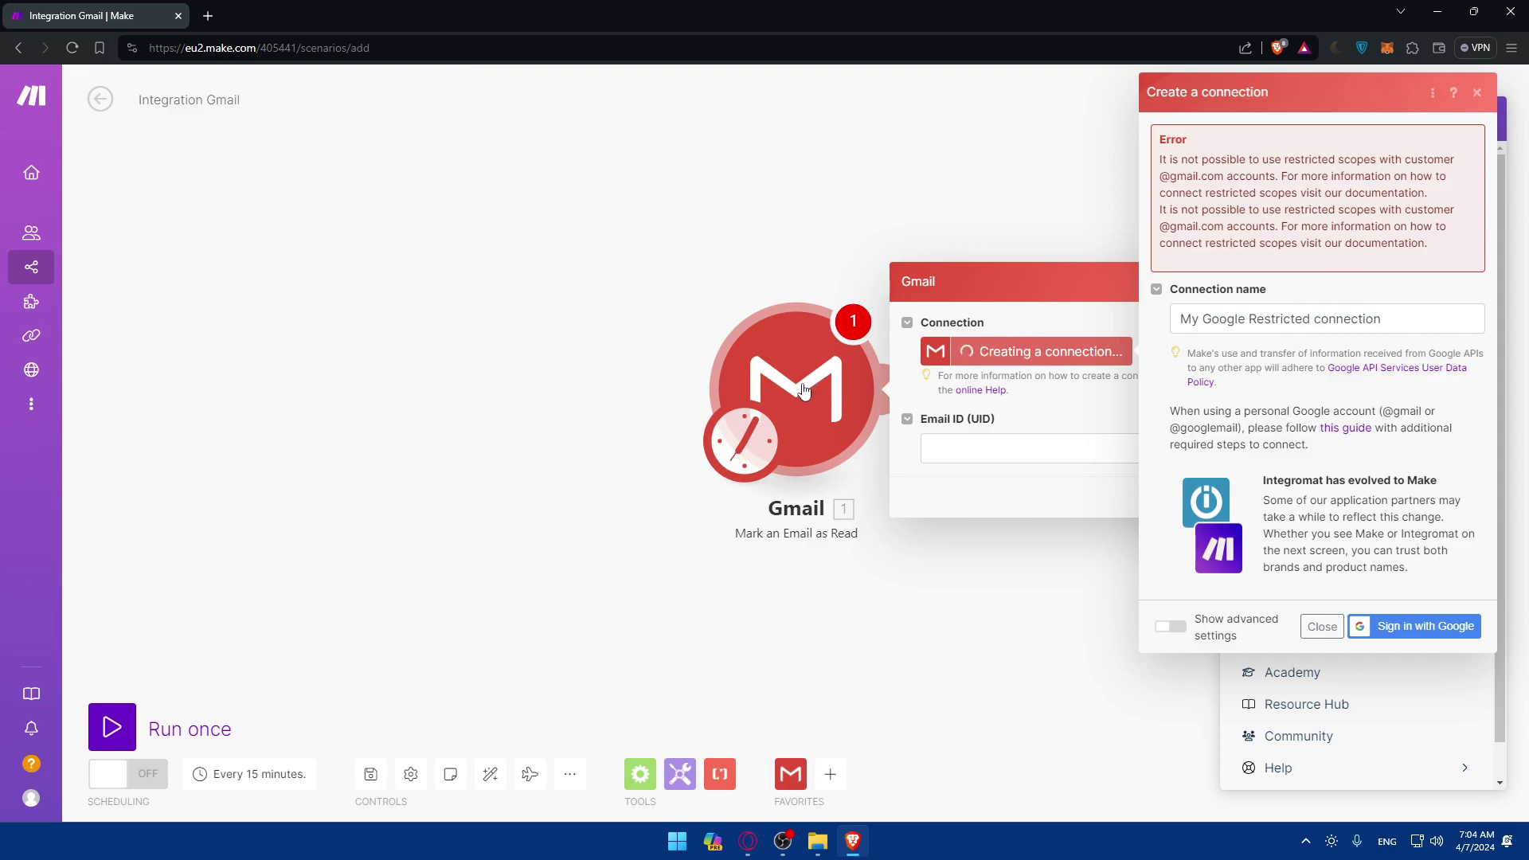
click(1480, 95)
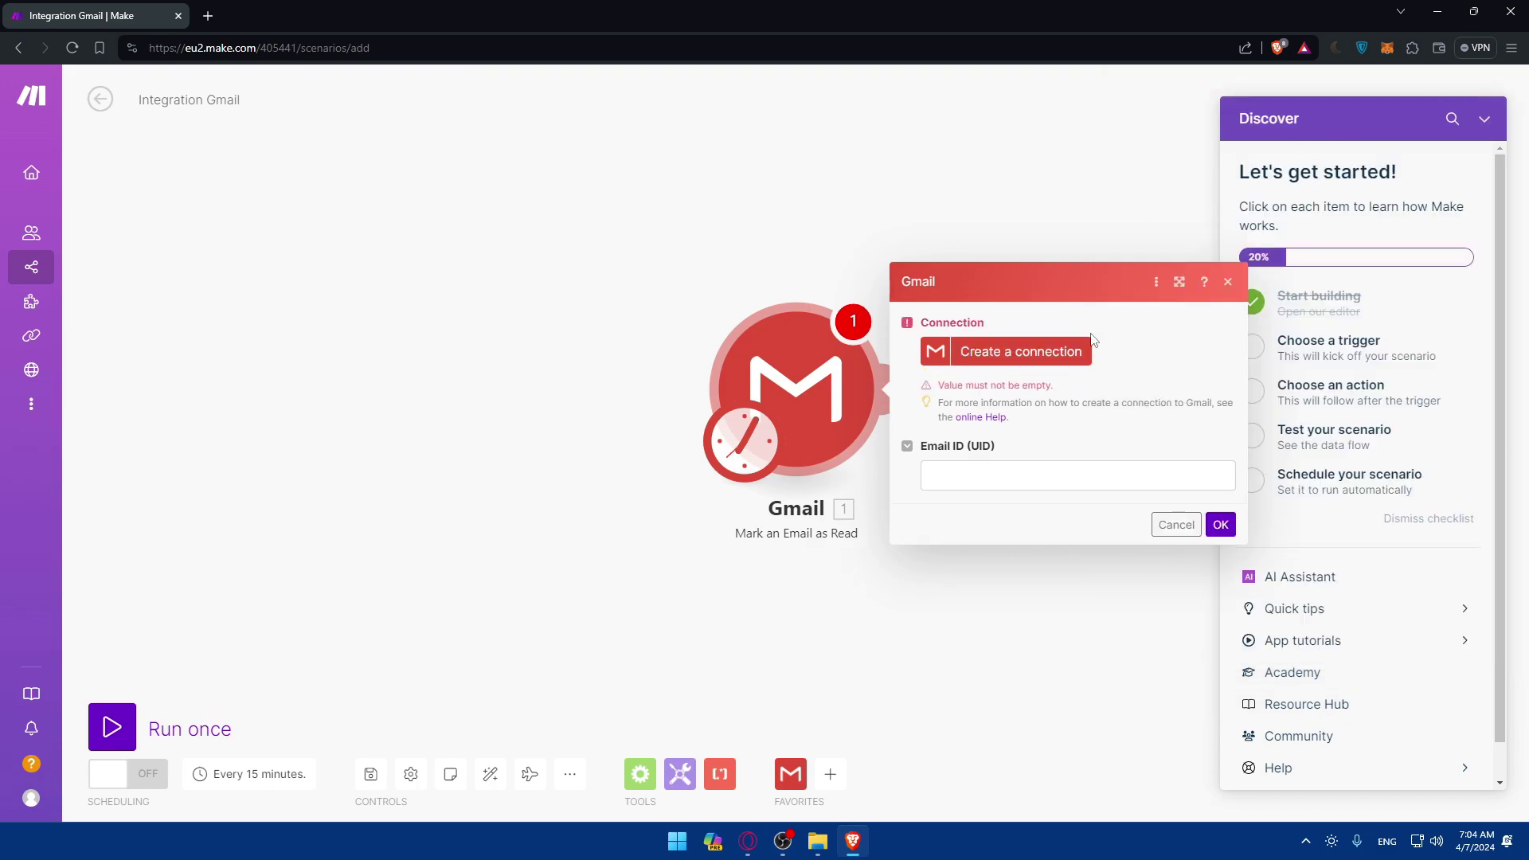
click(882, 398)
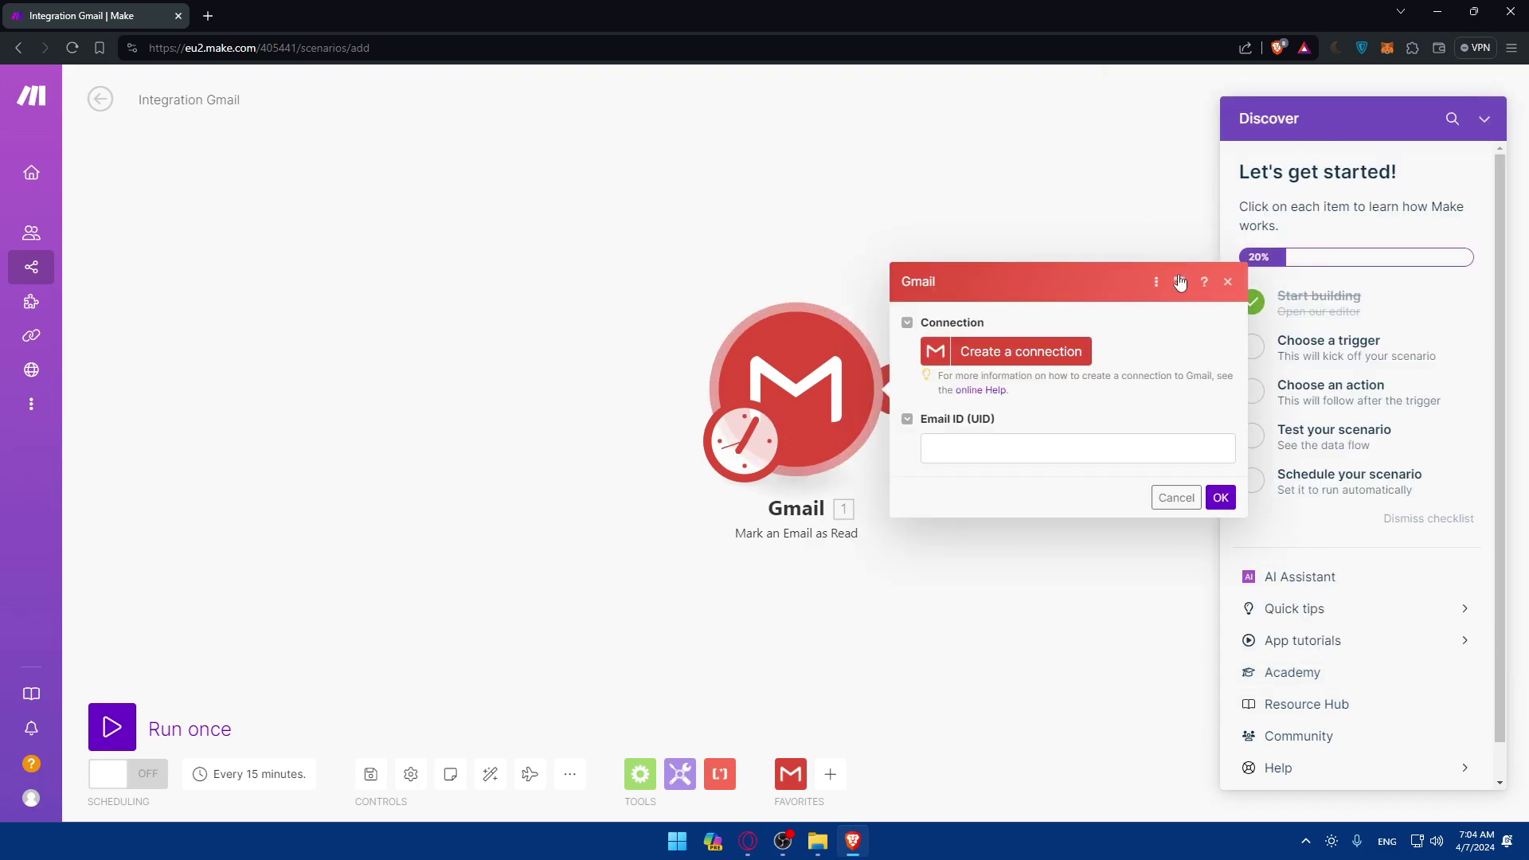
click(1177, 498)
click(791, 390)
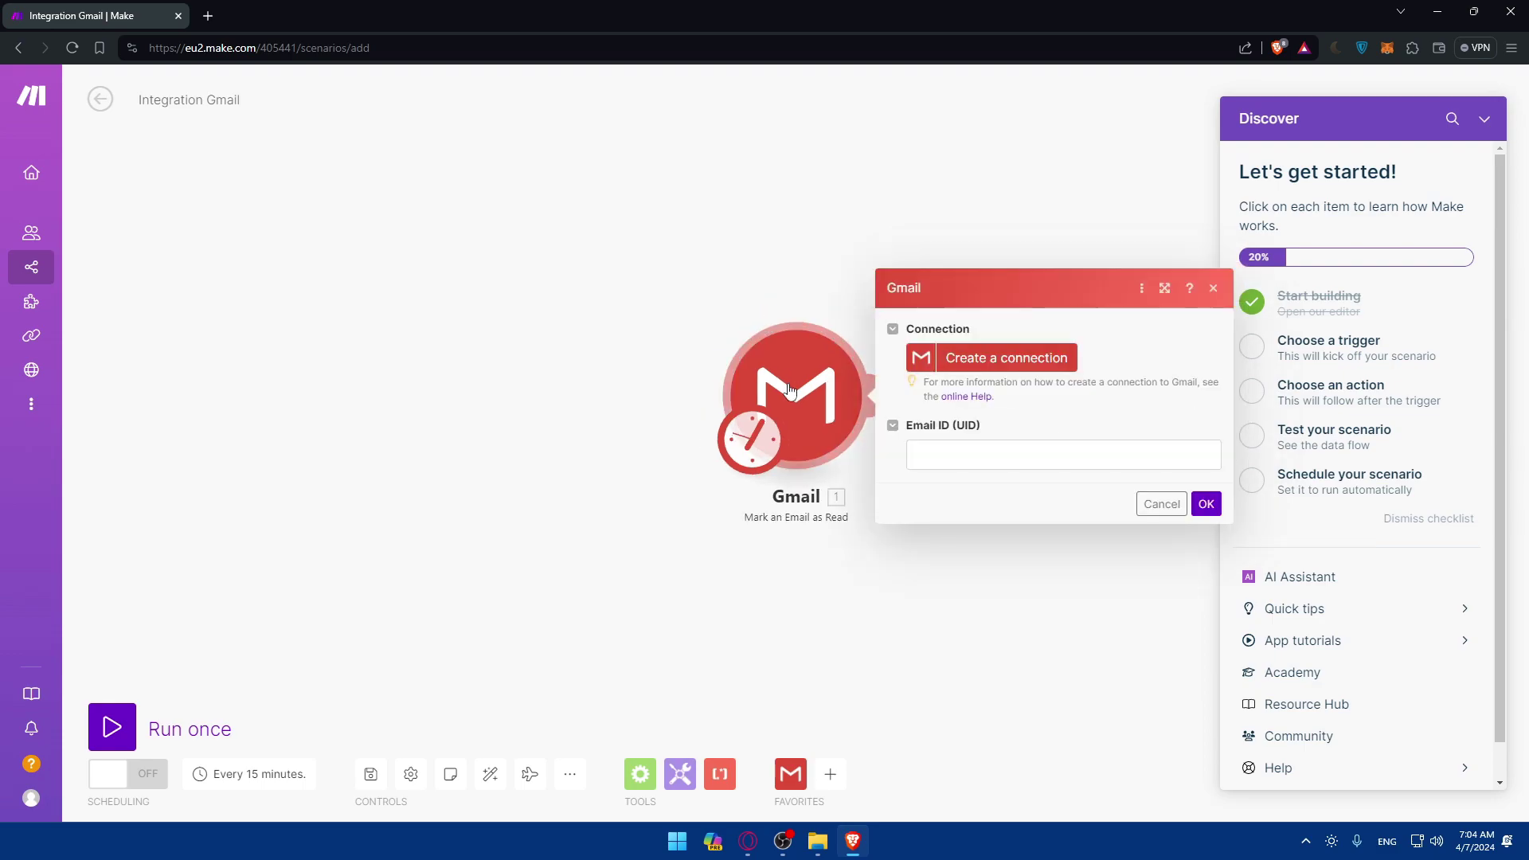
Delete the Gmail module, then browse the app picker for the empty module.
right_click(791, 390)
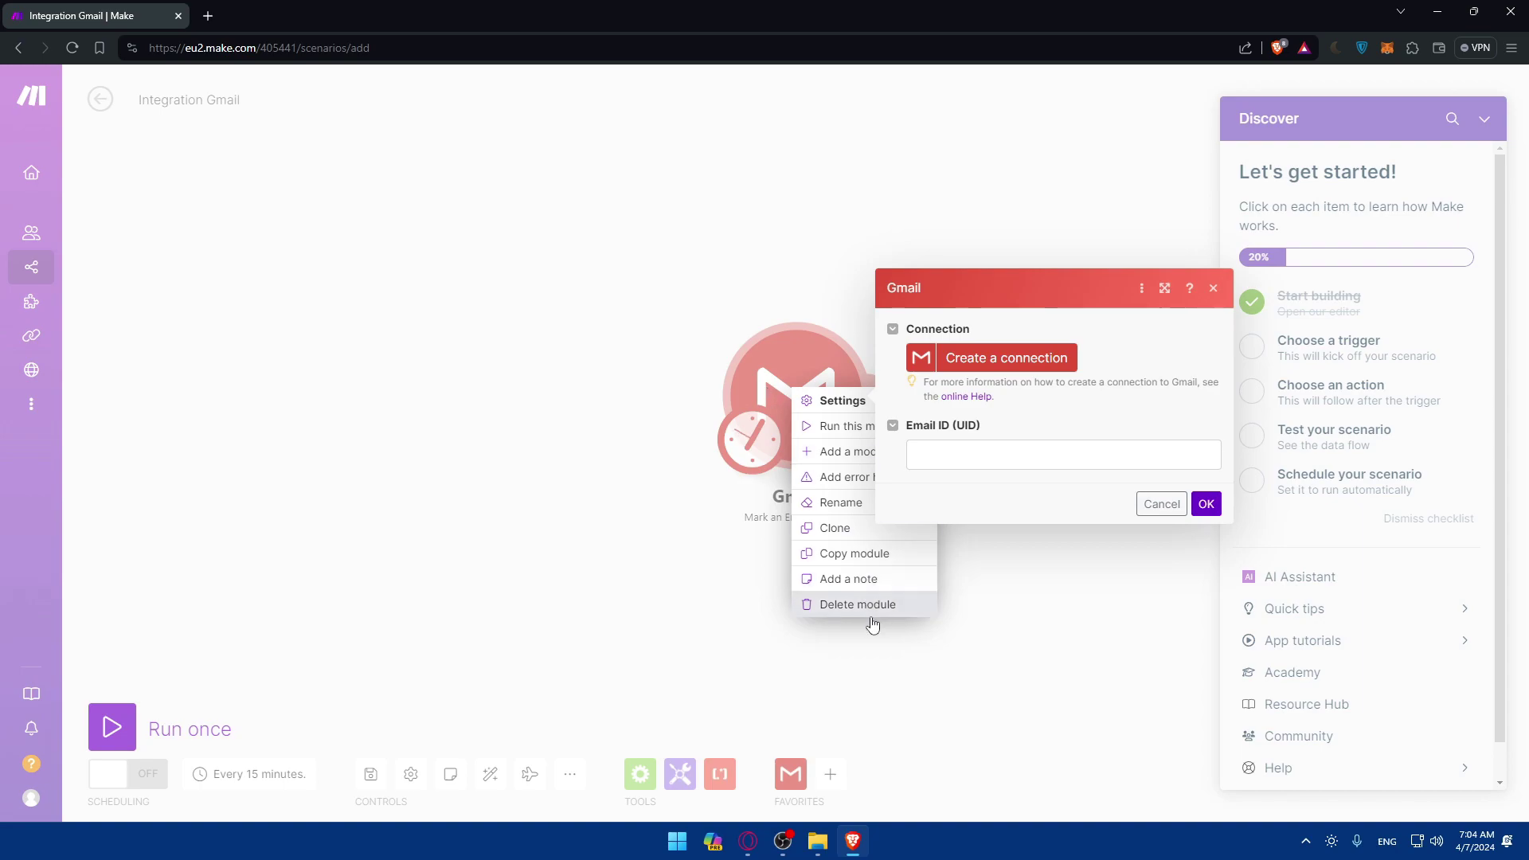
click(868, 605)
click(820, 386)
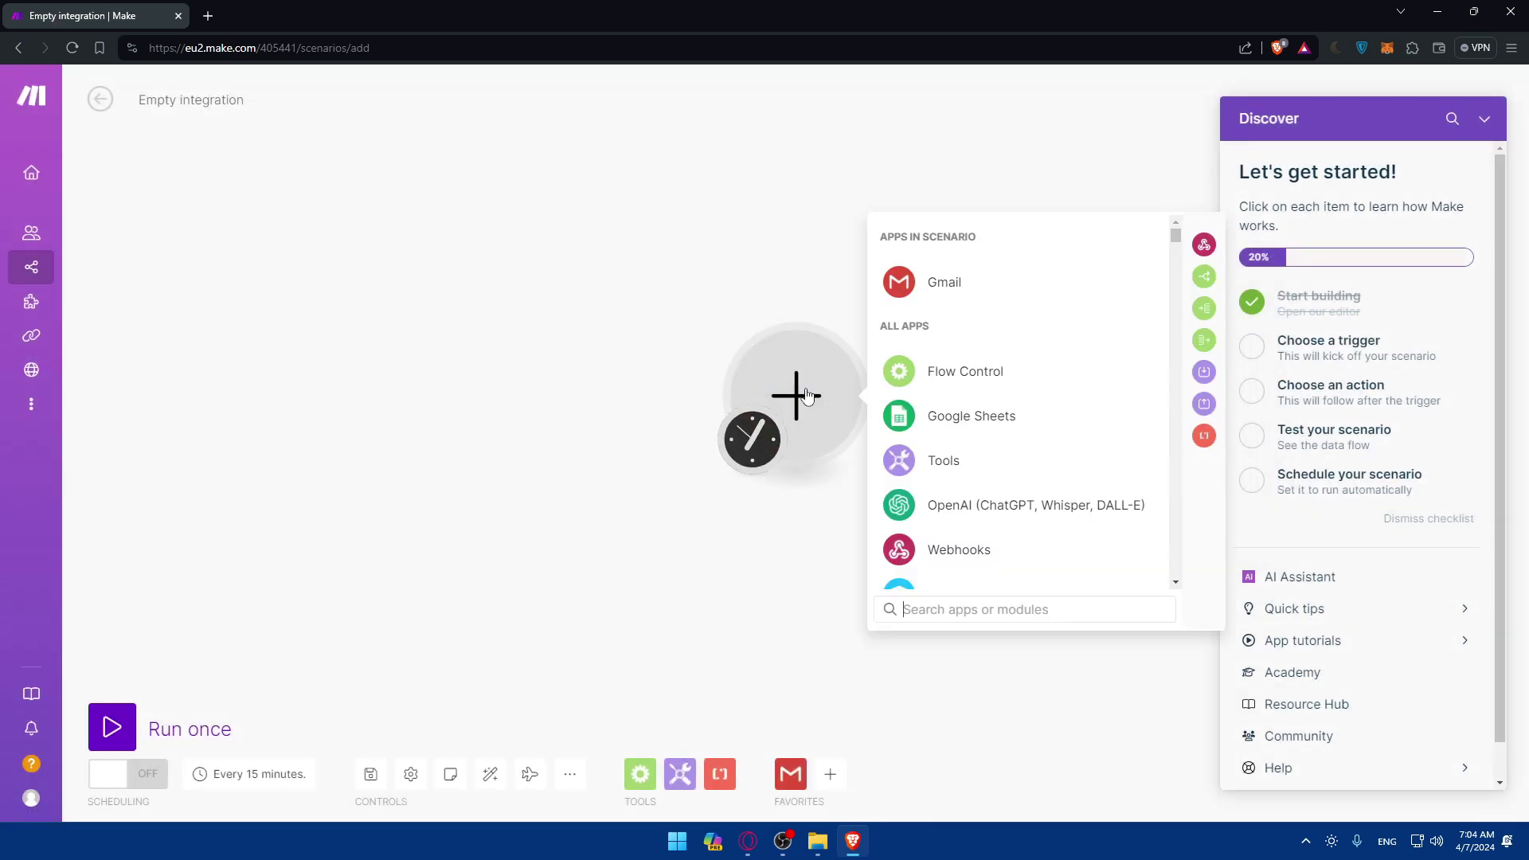
scroll(1027, 501, down, 4)
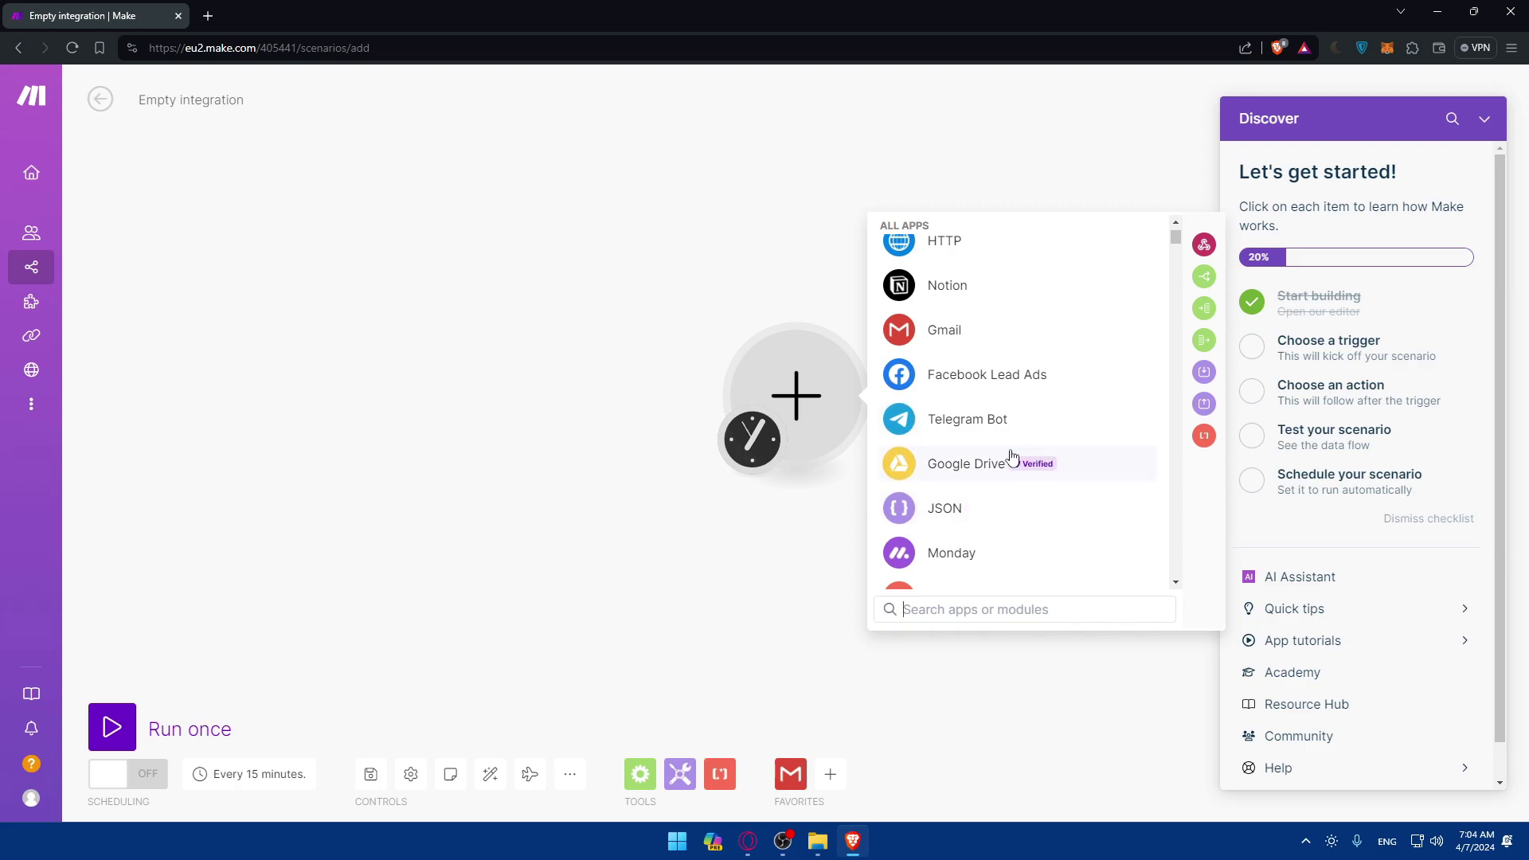
scroll(1011, 456, down, 2)
scroll(1012, 454, up, 3)
scroll(1011, 454, down, 6)
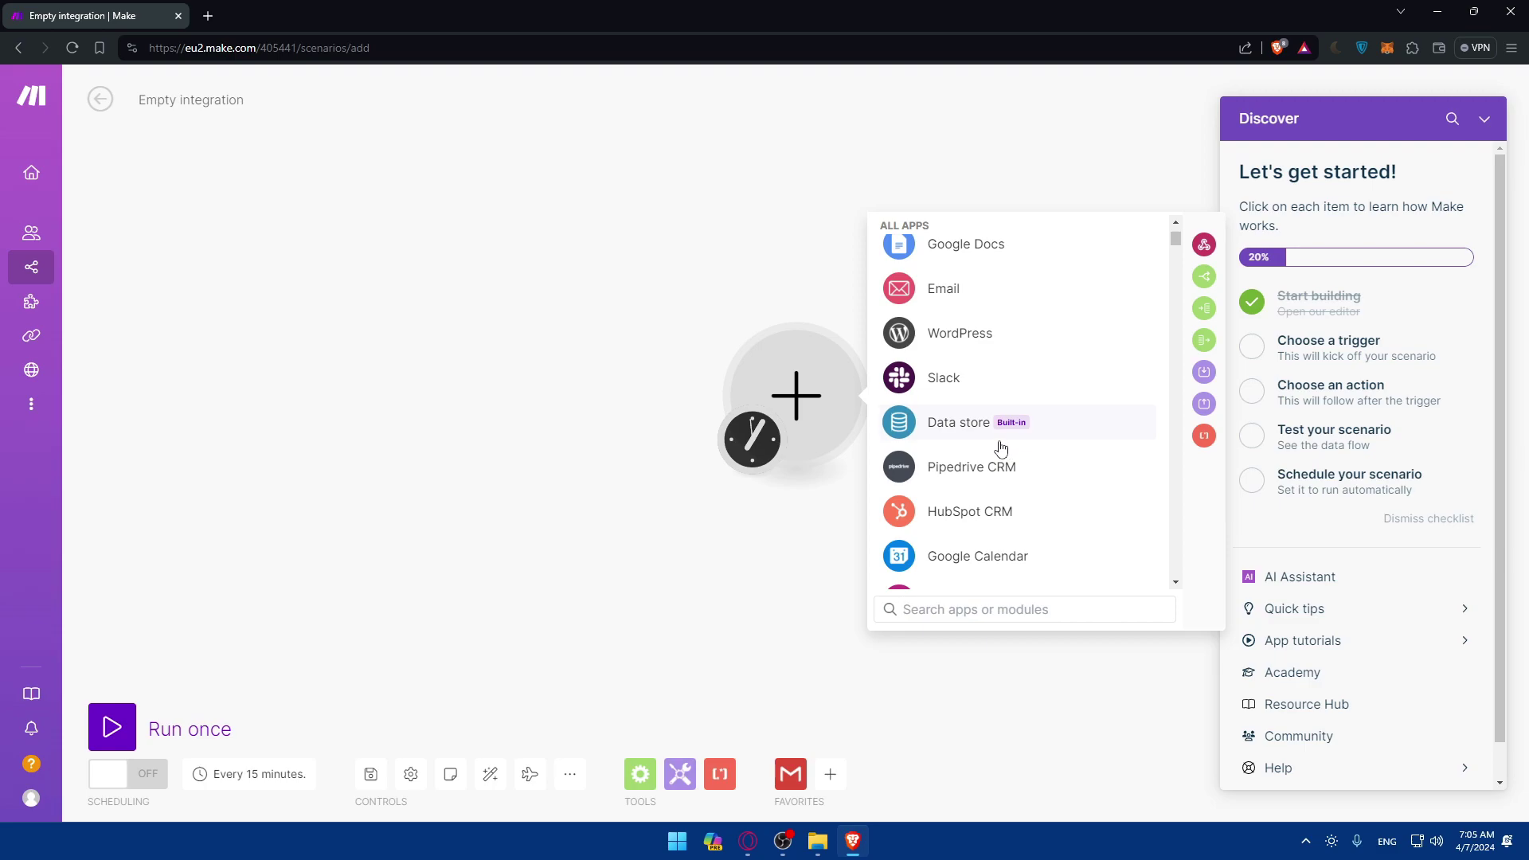
scroll(1001, 448, down, 4)
Close the app picker and return to the Organization dashboard.
click(191, 265)
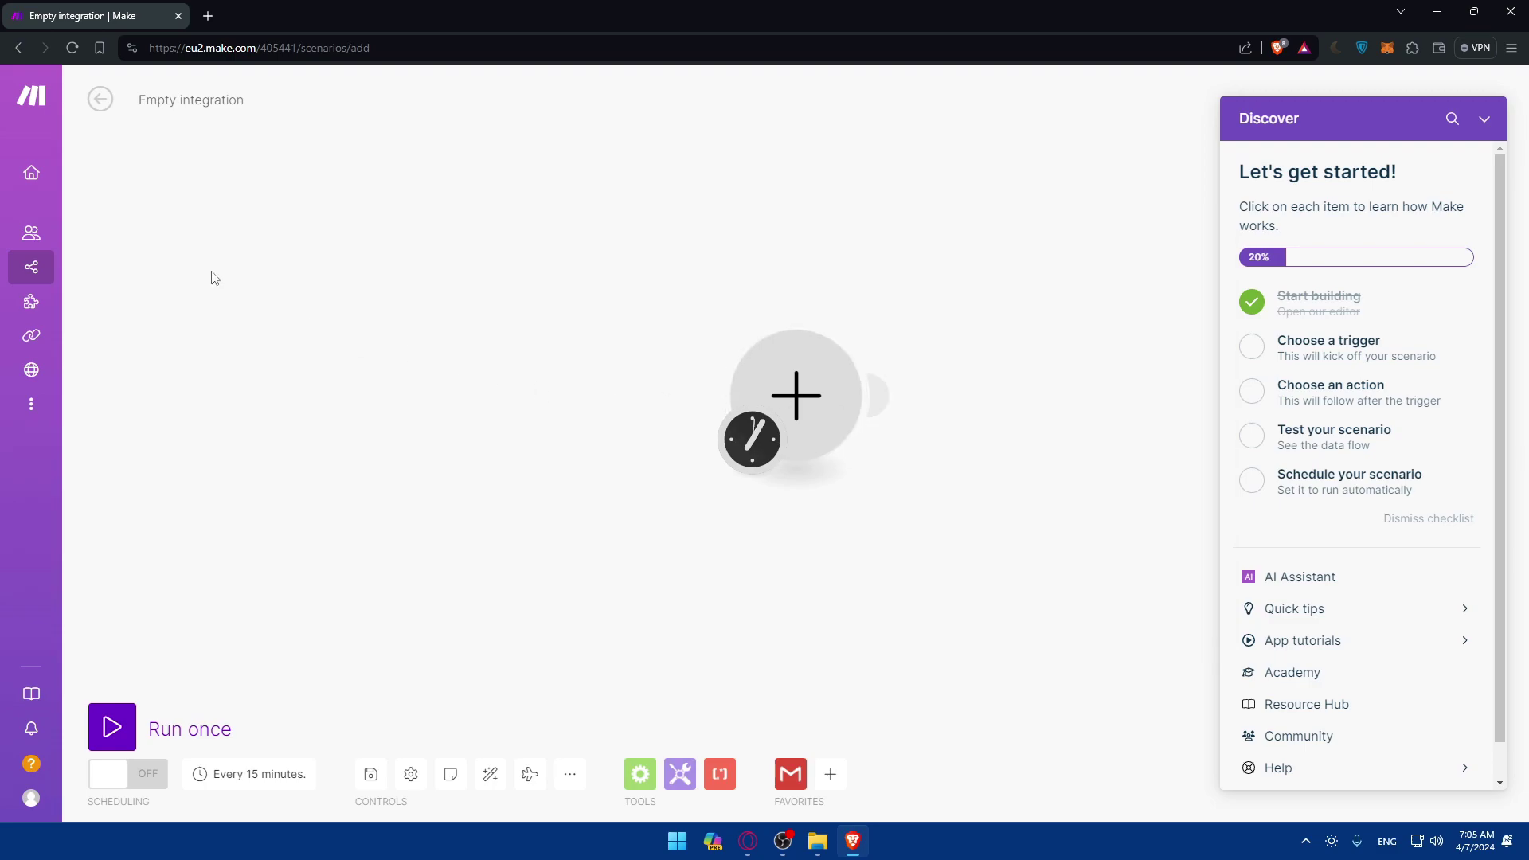
click(40, 178)
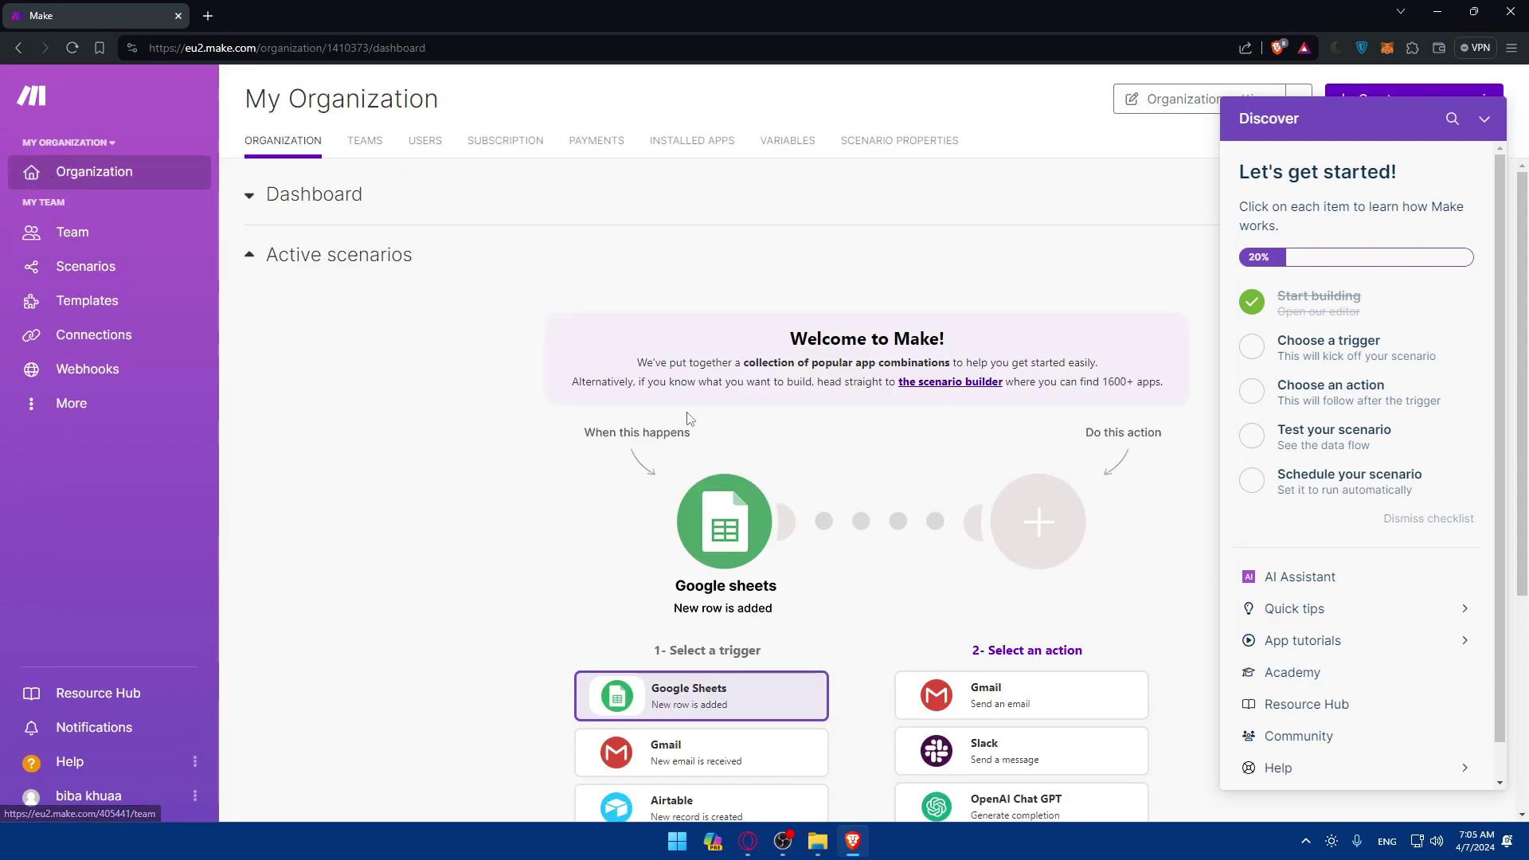
scroll(705, 425, down, 2)
scroll(734, 413, down, 3)
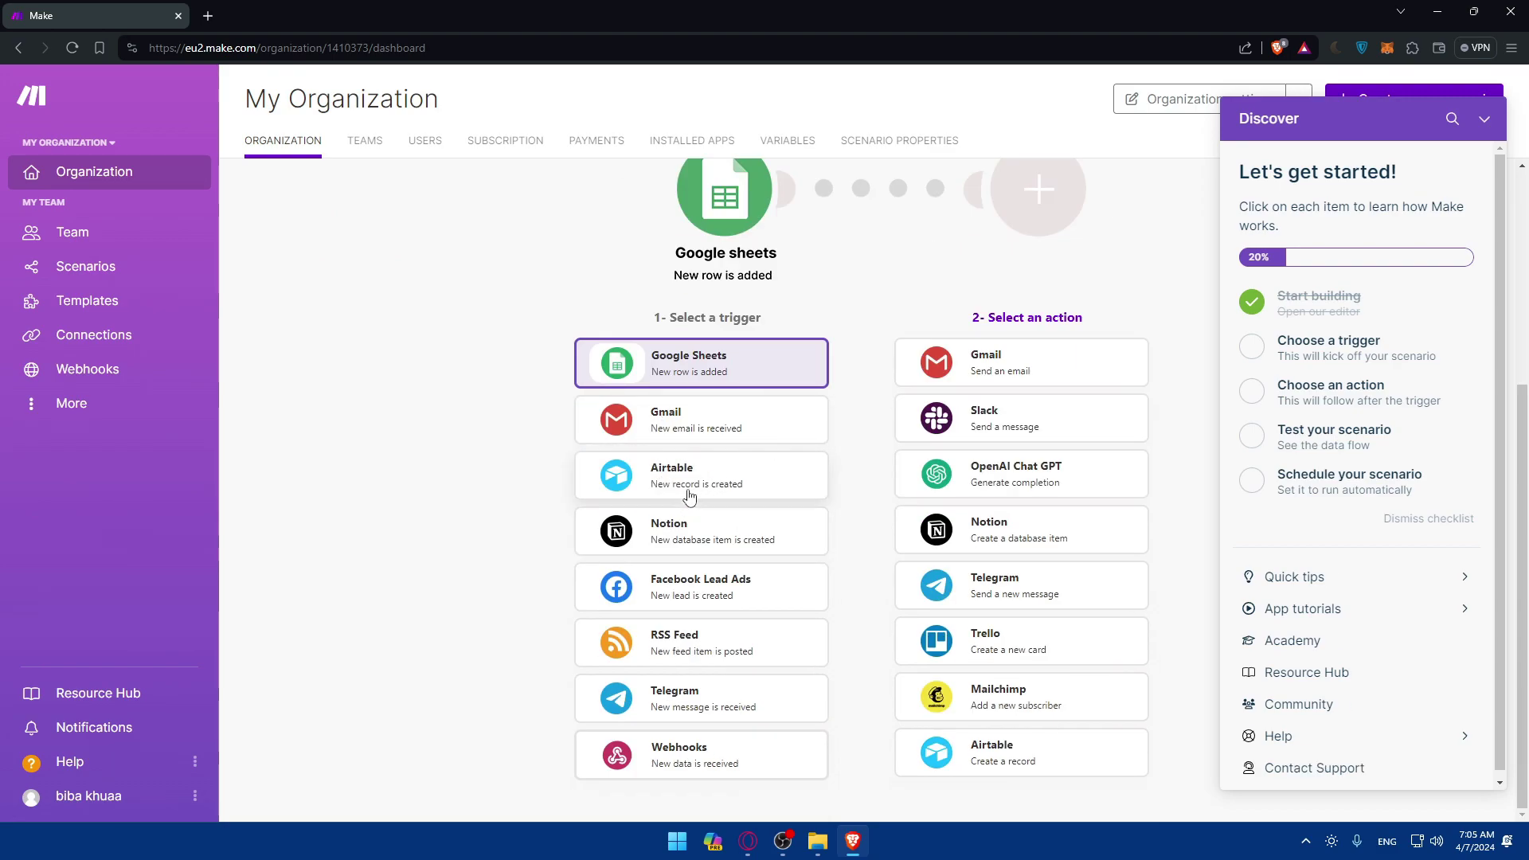
scroll(796, 489, up, 4)
scroll(785, 481, down, 4)
scroll(748, 472, up, 2)
scroll(725, 475, down, 2)
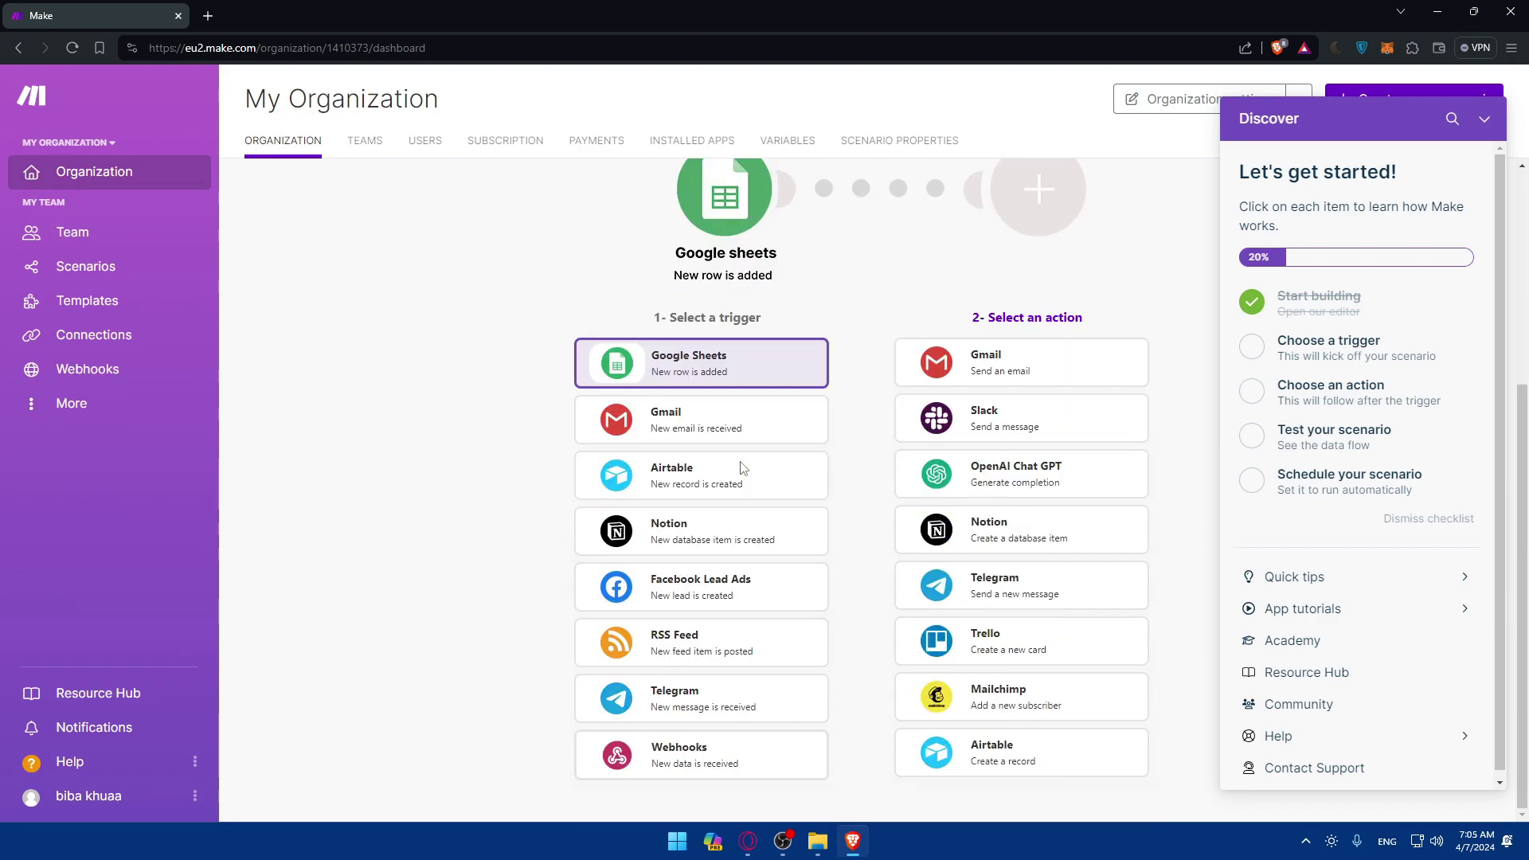
Pick Telegram as the trigger in popular combinations and open the Telegram-to-Discord template.
click(690, 711)
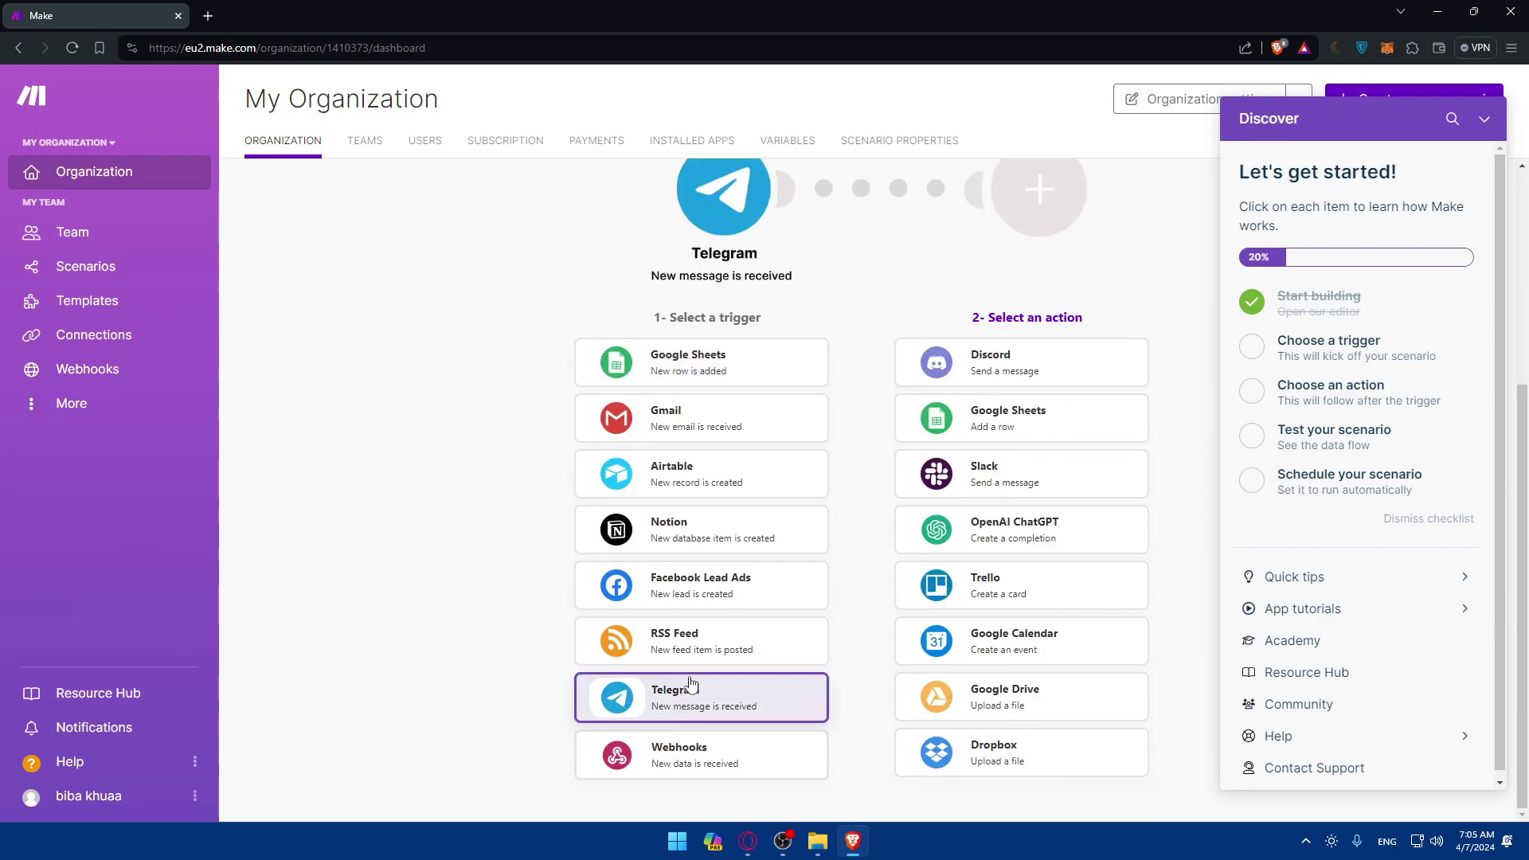
scroll(701, 653, up, 2)
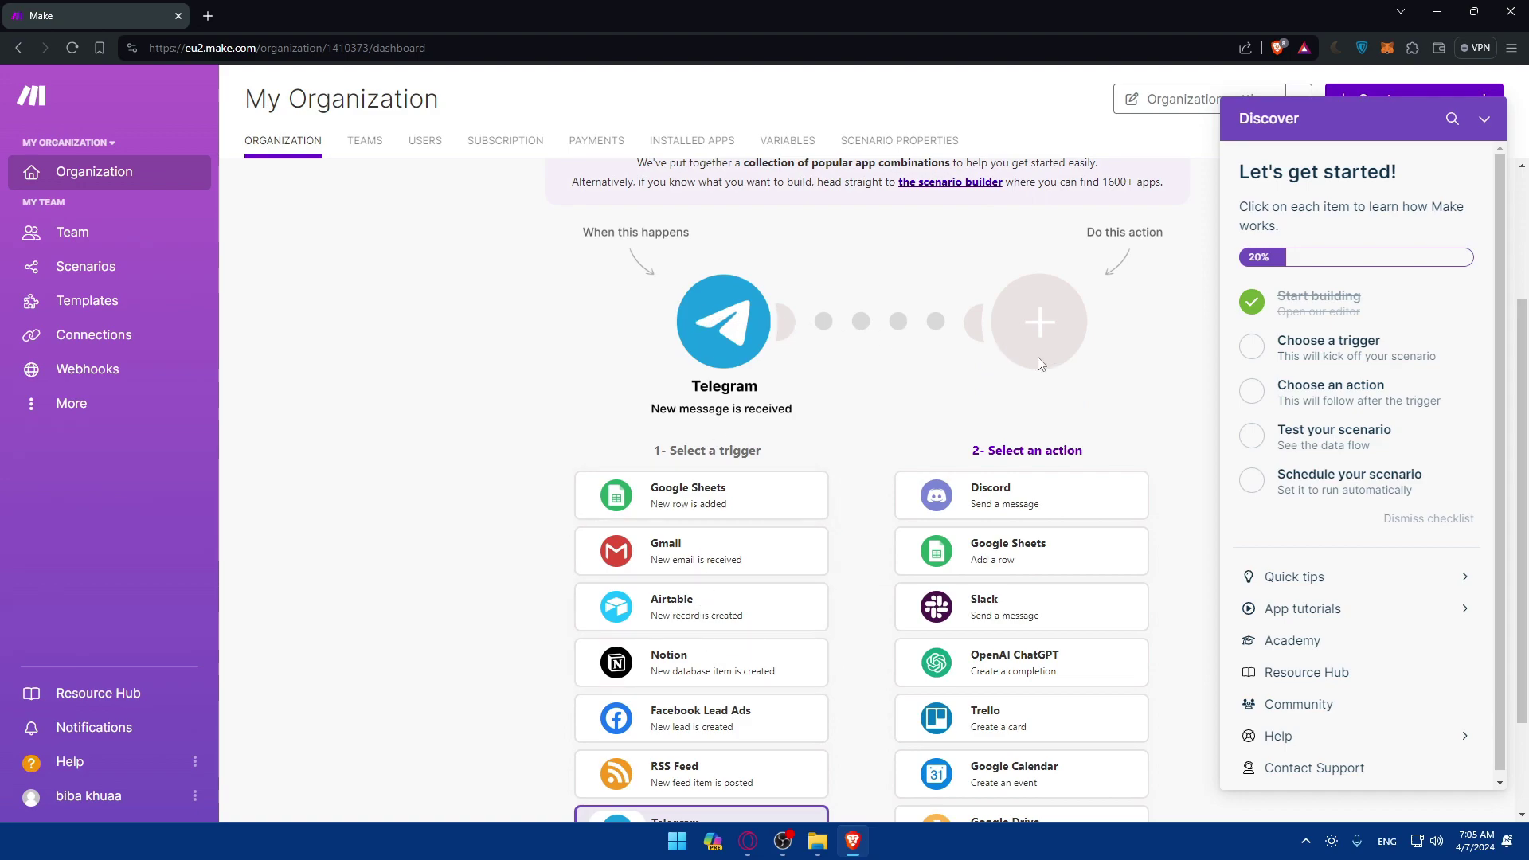
scroll(1039, 442, down, 2)
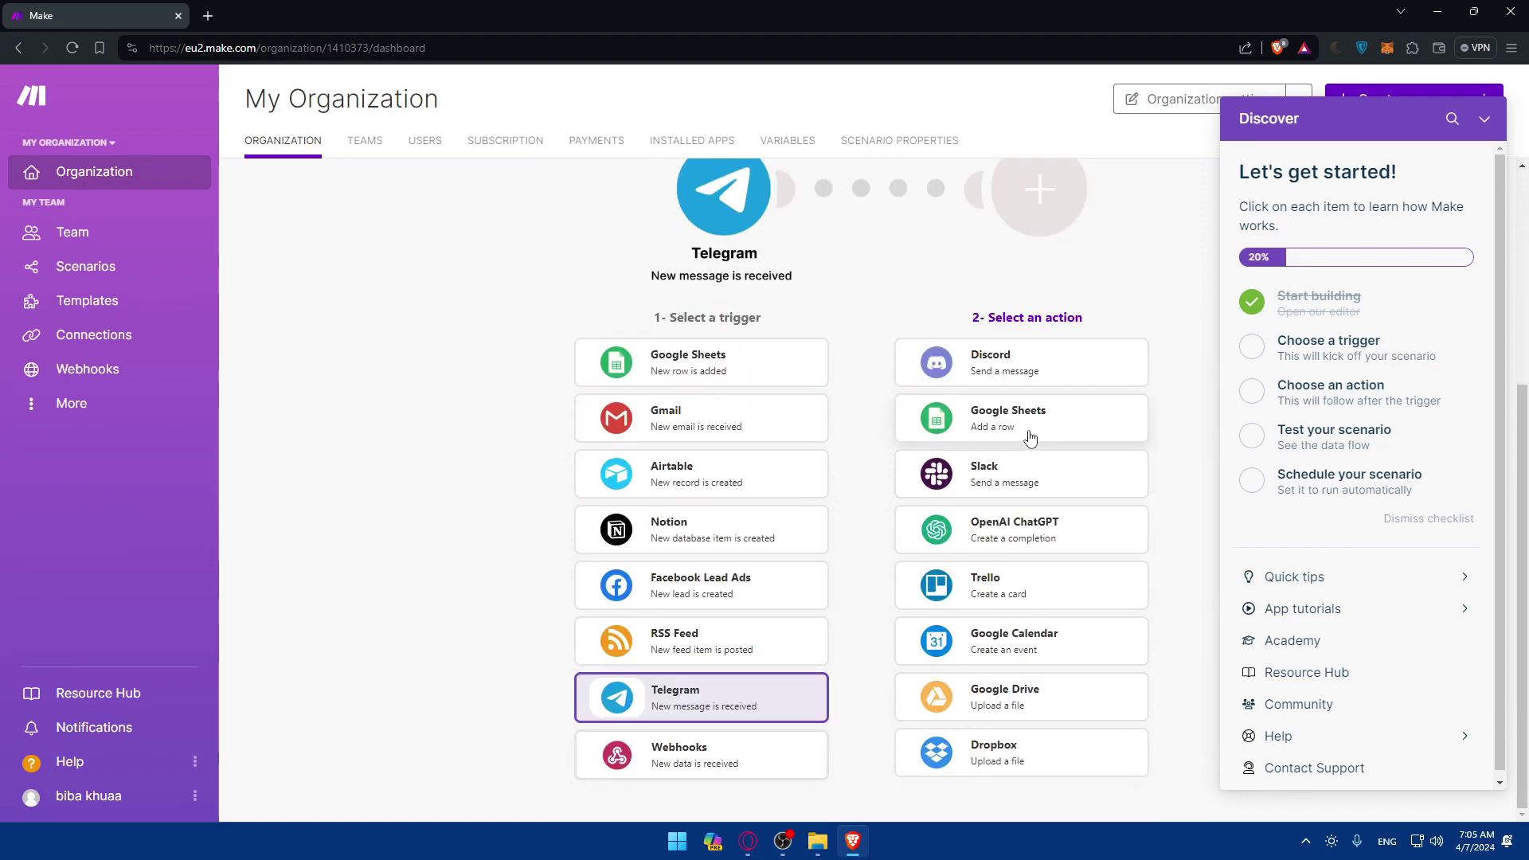
scroll(1028, 434, up, 2)
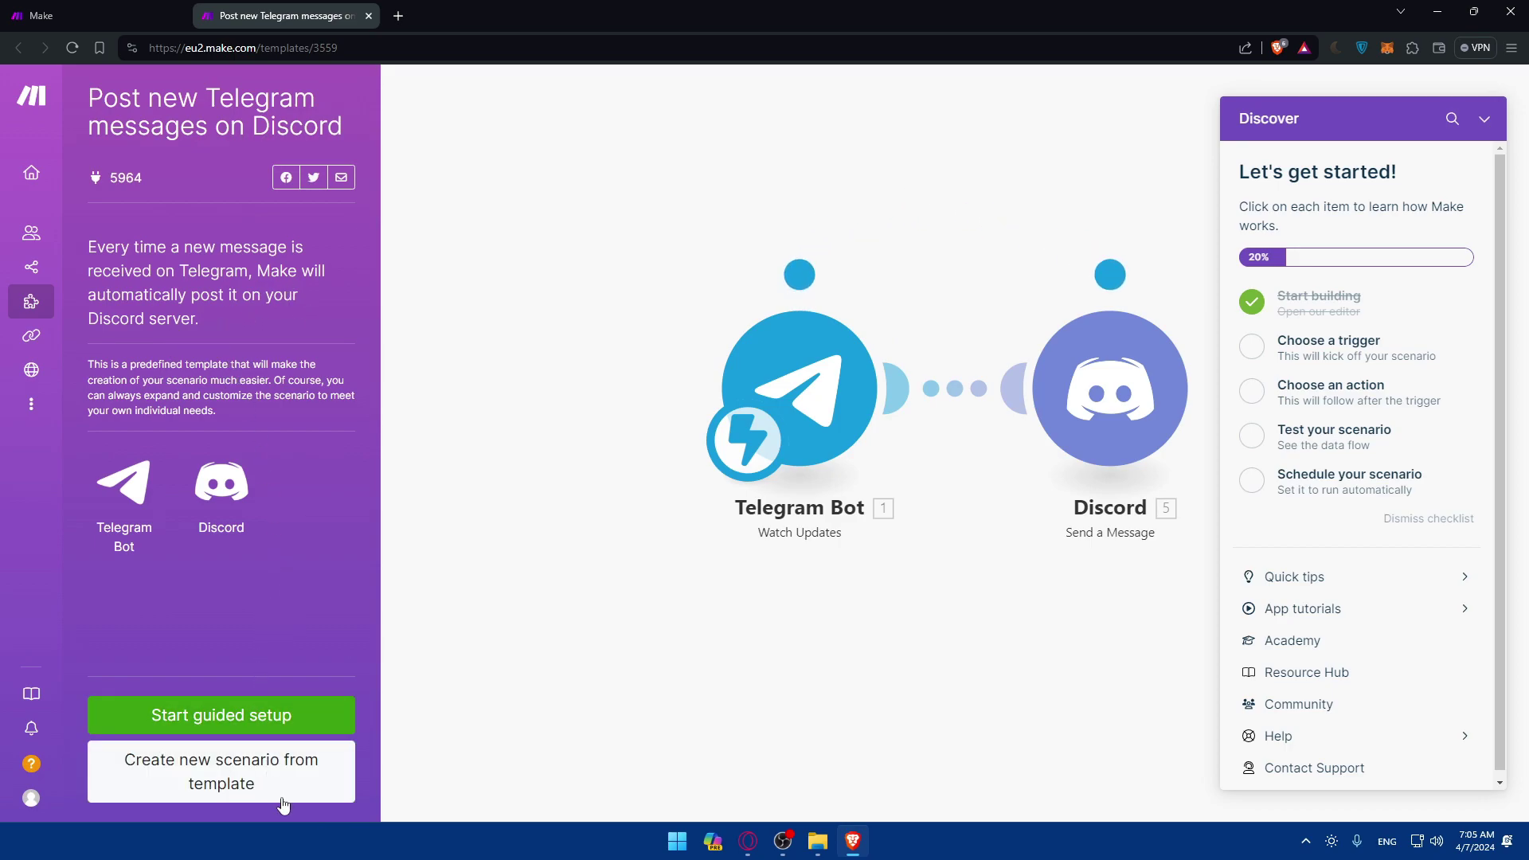
Launch the template's guided setup, opening and closing the Telegram Bot webhook step.
click(253, 727)
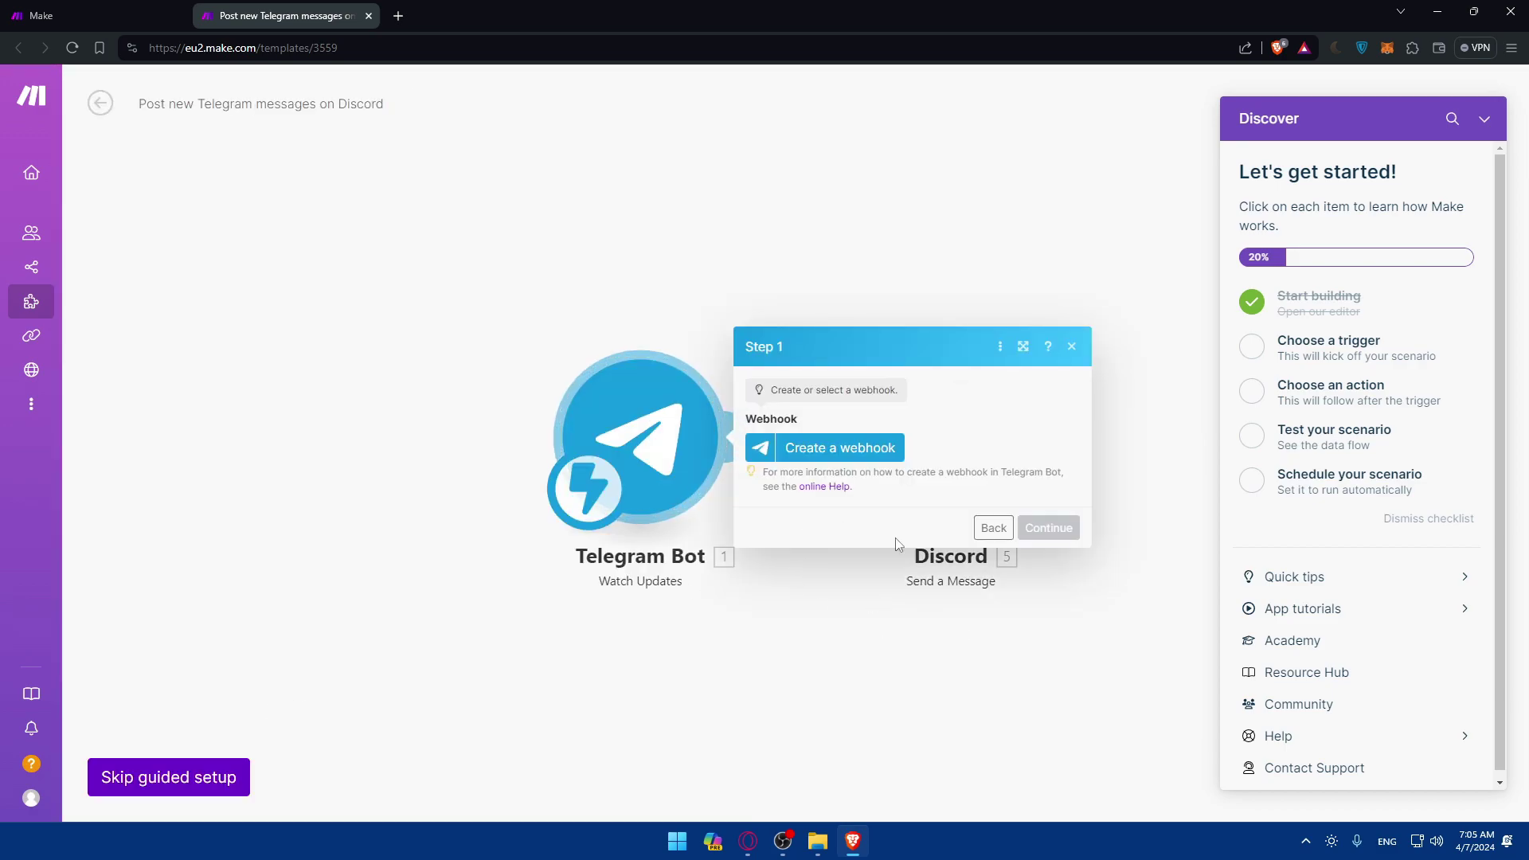
click(1075, 349)
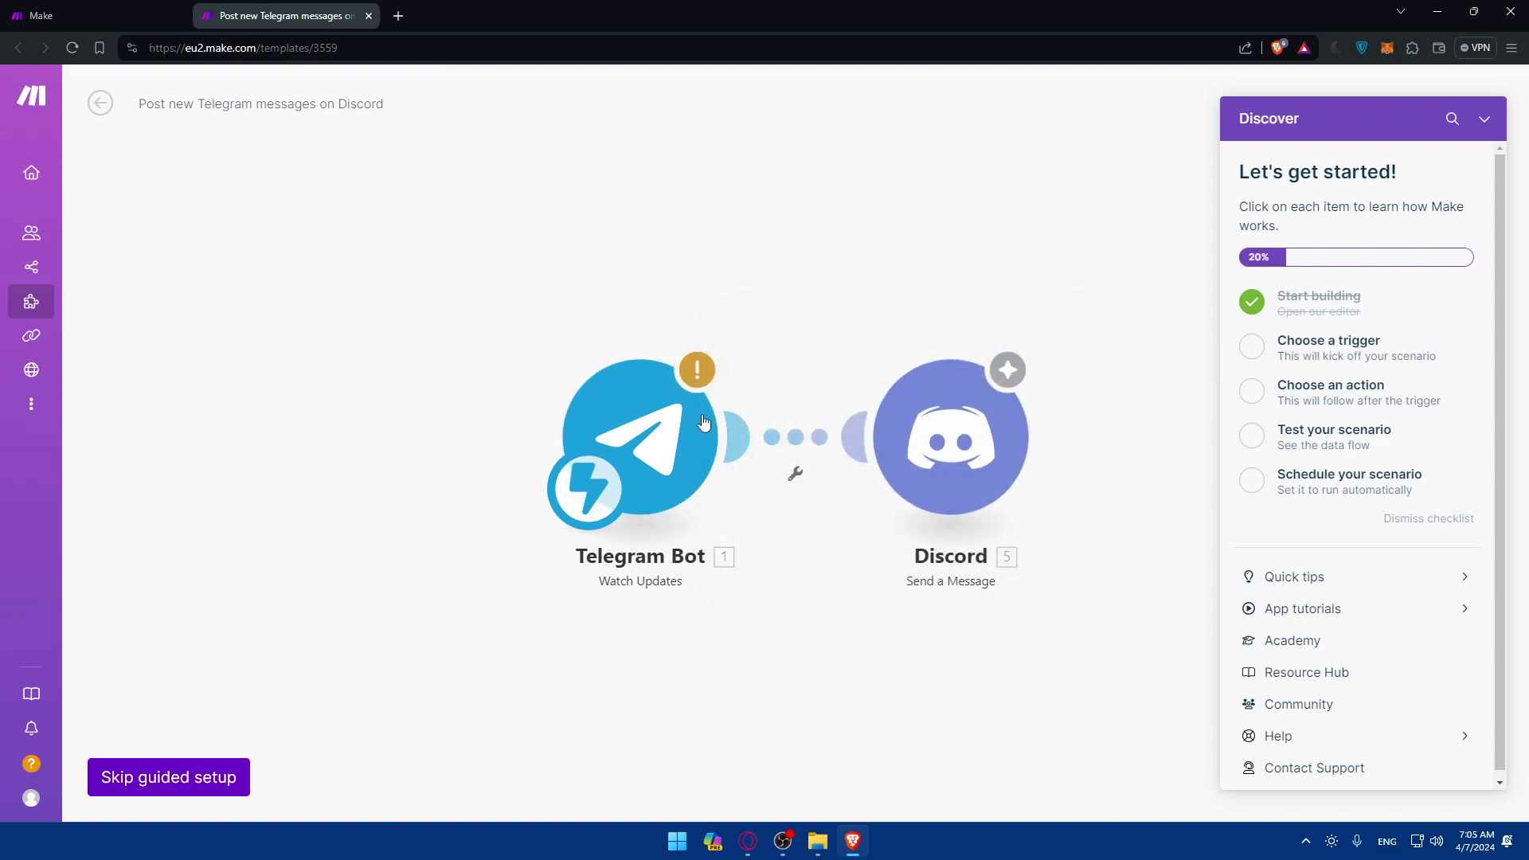
click(960, 443)
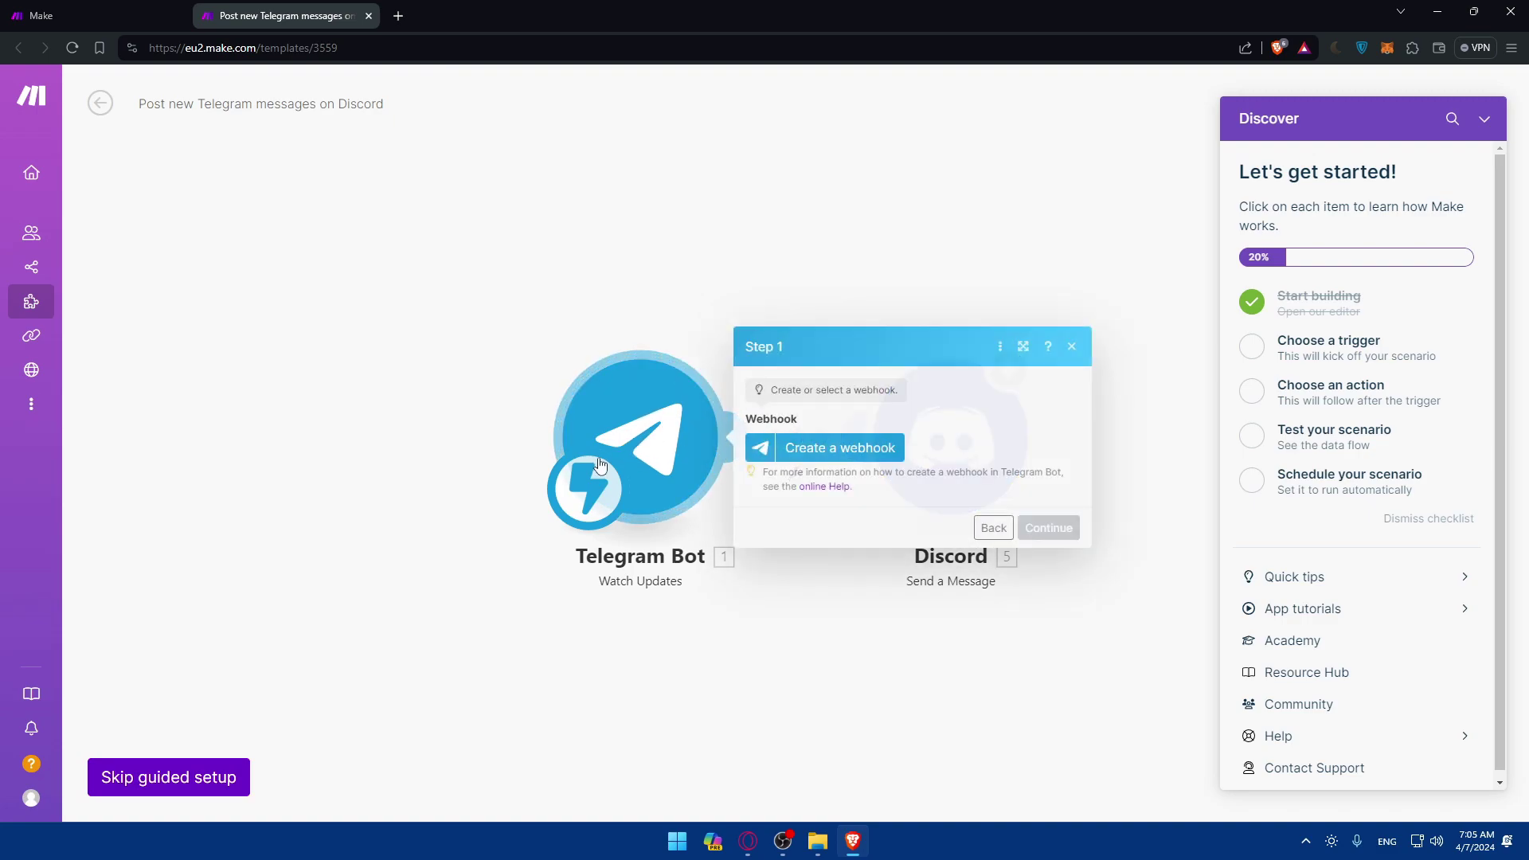
click(1073, 349)
Reopen the Telegram Bot settings and start creating a new webhook.
click(704, 430)
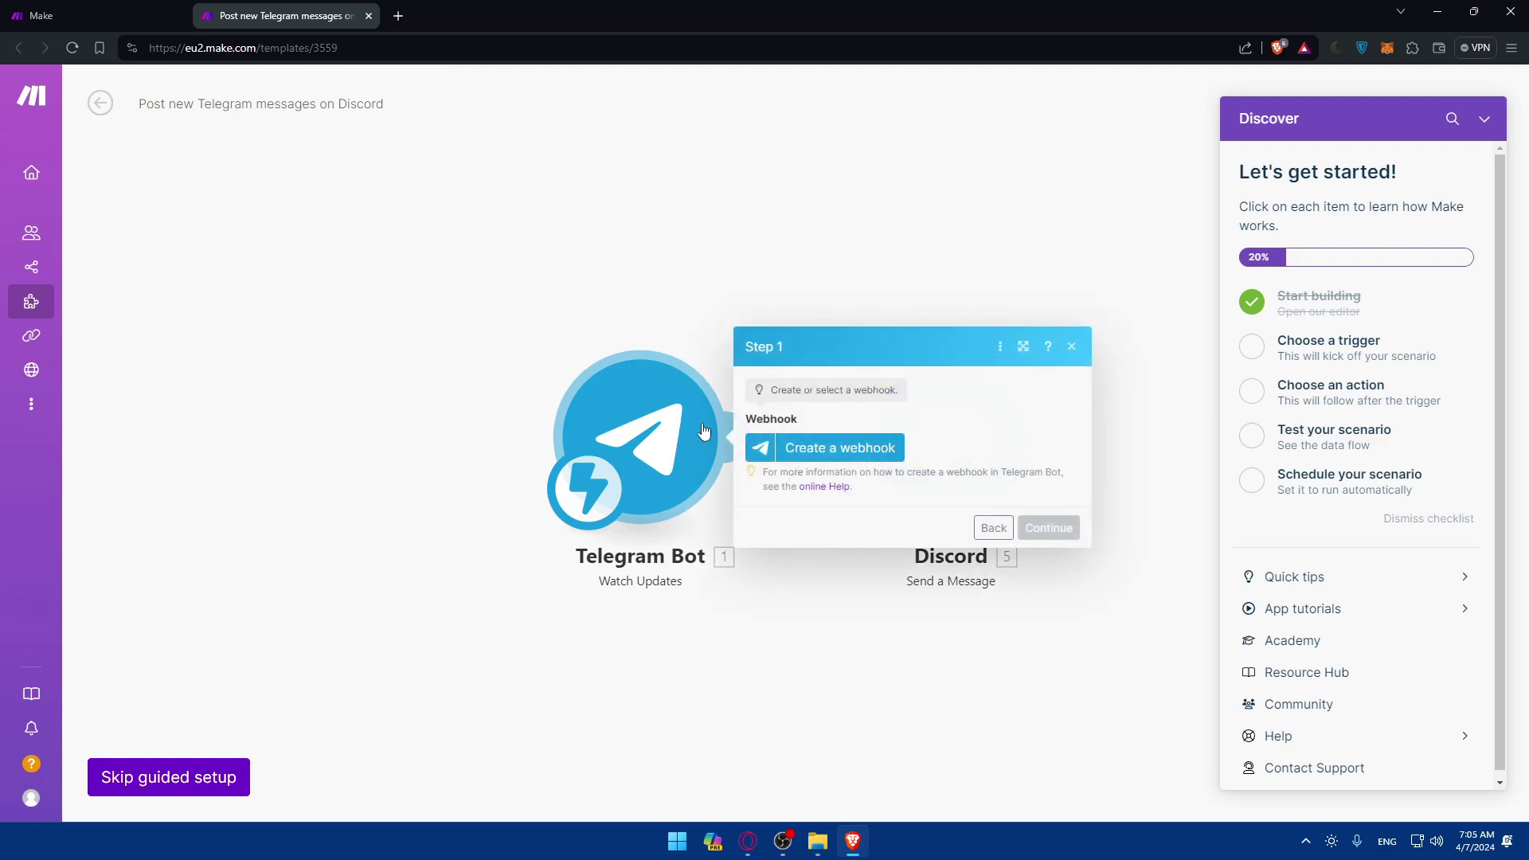
click(852, 460)
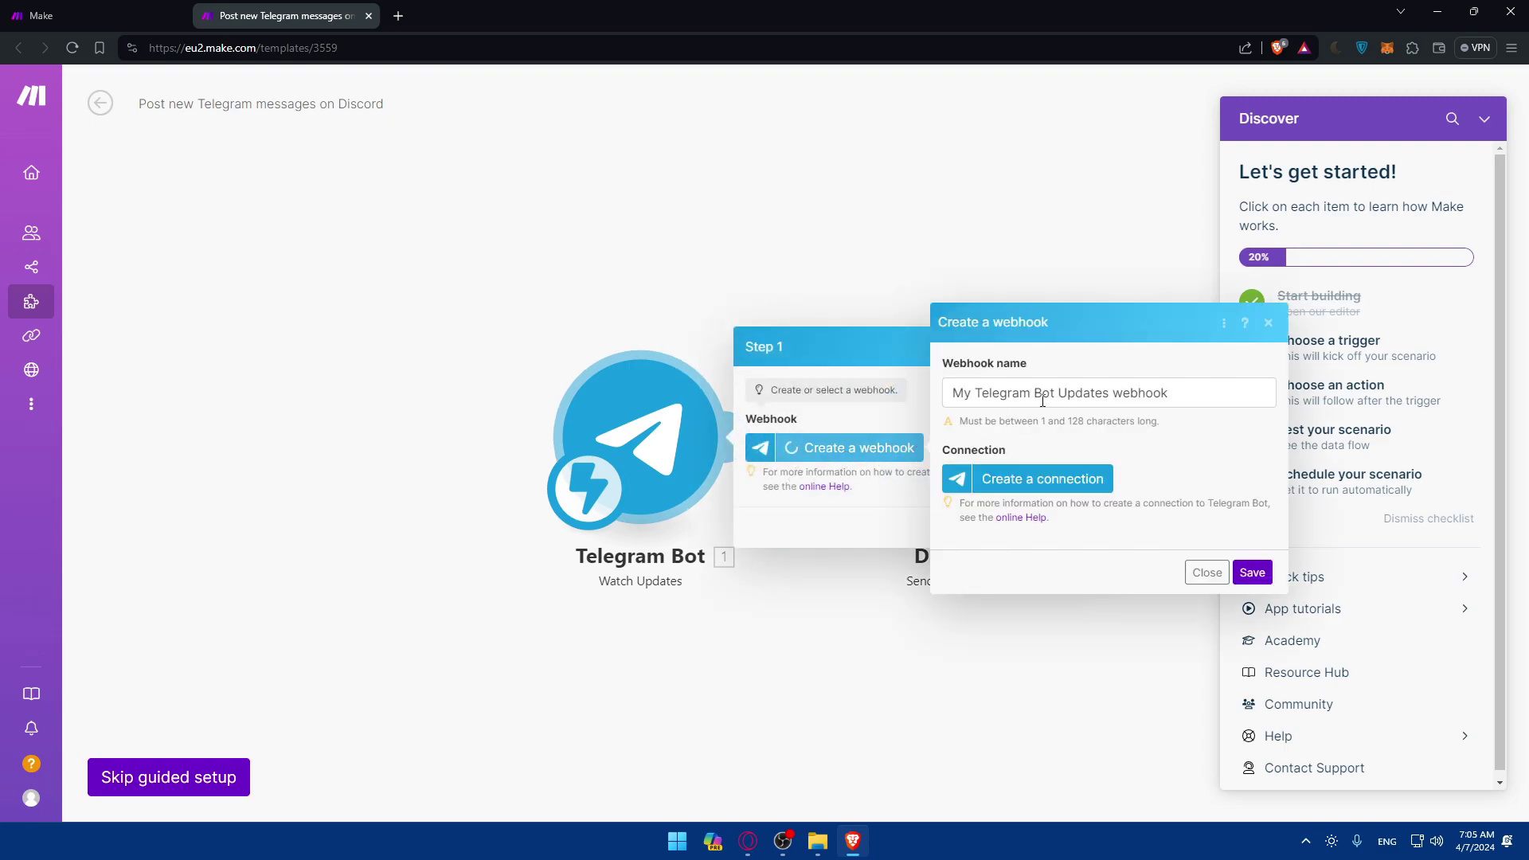
click(1059, 390)
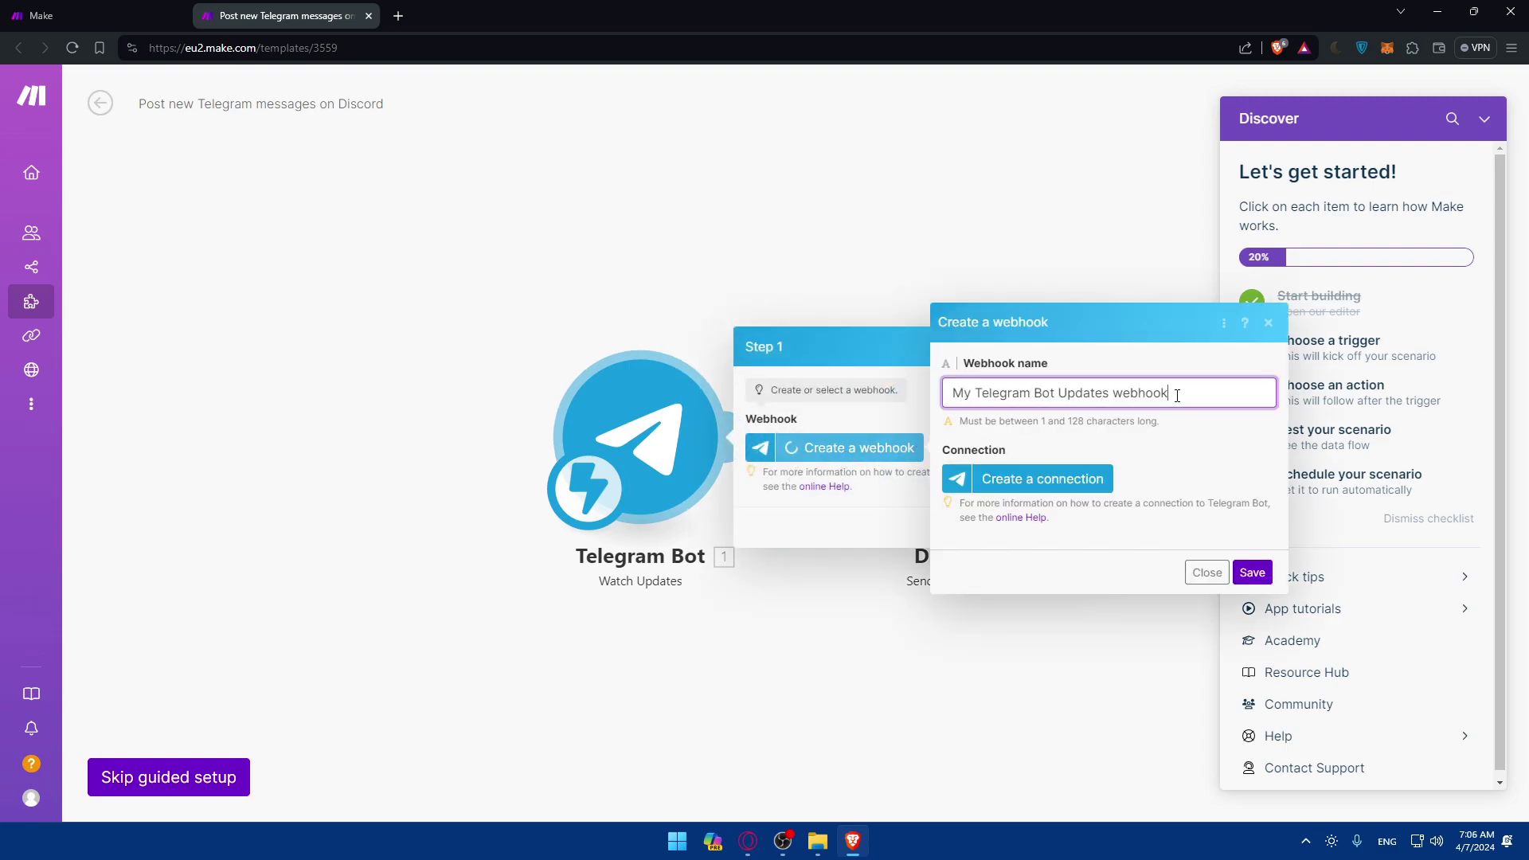
Start a Telegram Bot connection, checking its default name and empty token field.
click(1062, 480)
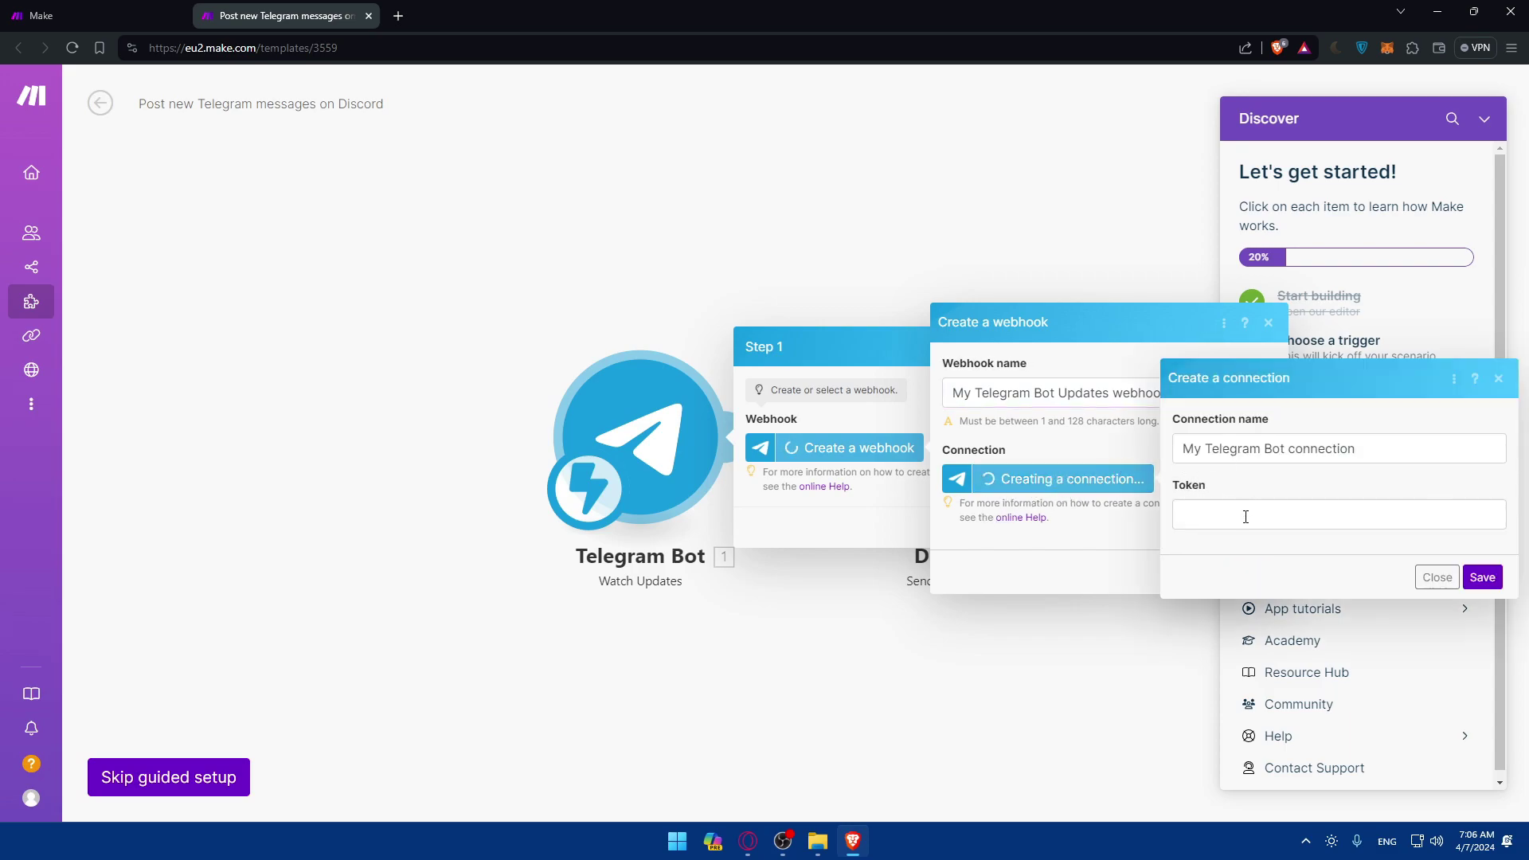
click(1278, 519)
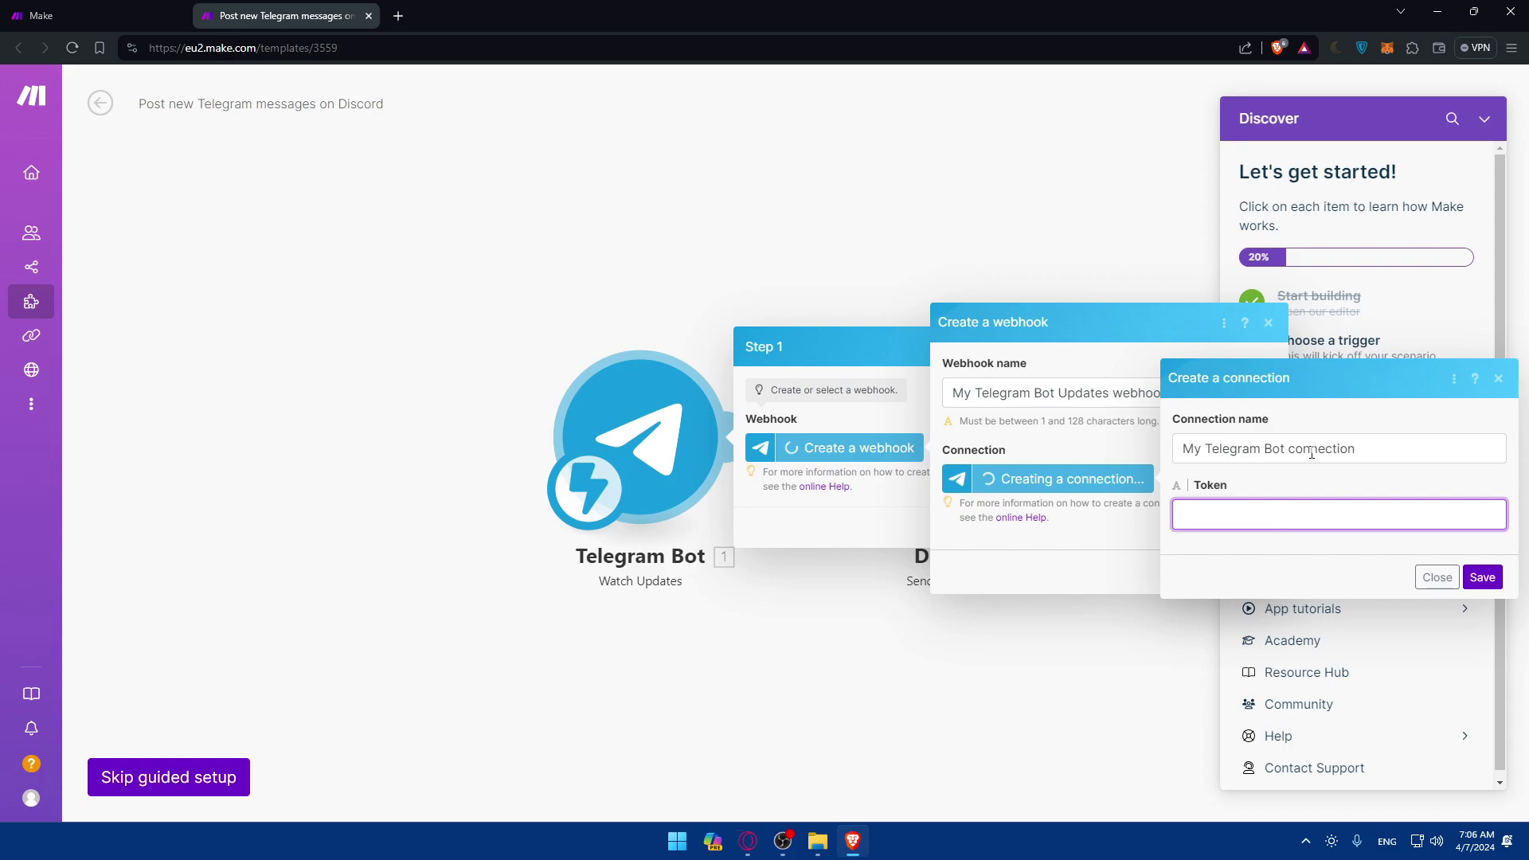
click(1311, 453)
drag(1354, 448, 1204, 448)
click(1220, 515)
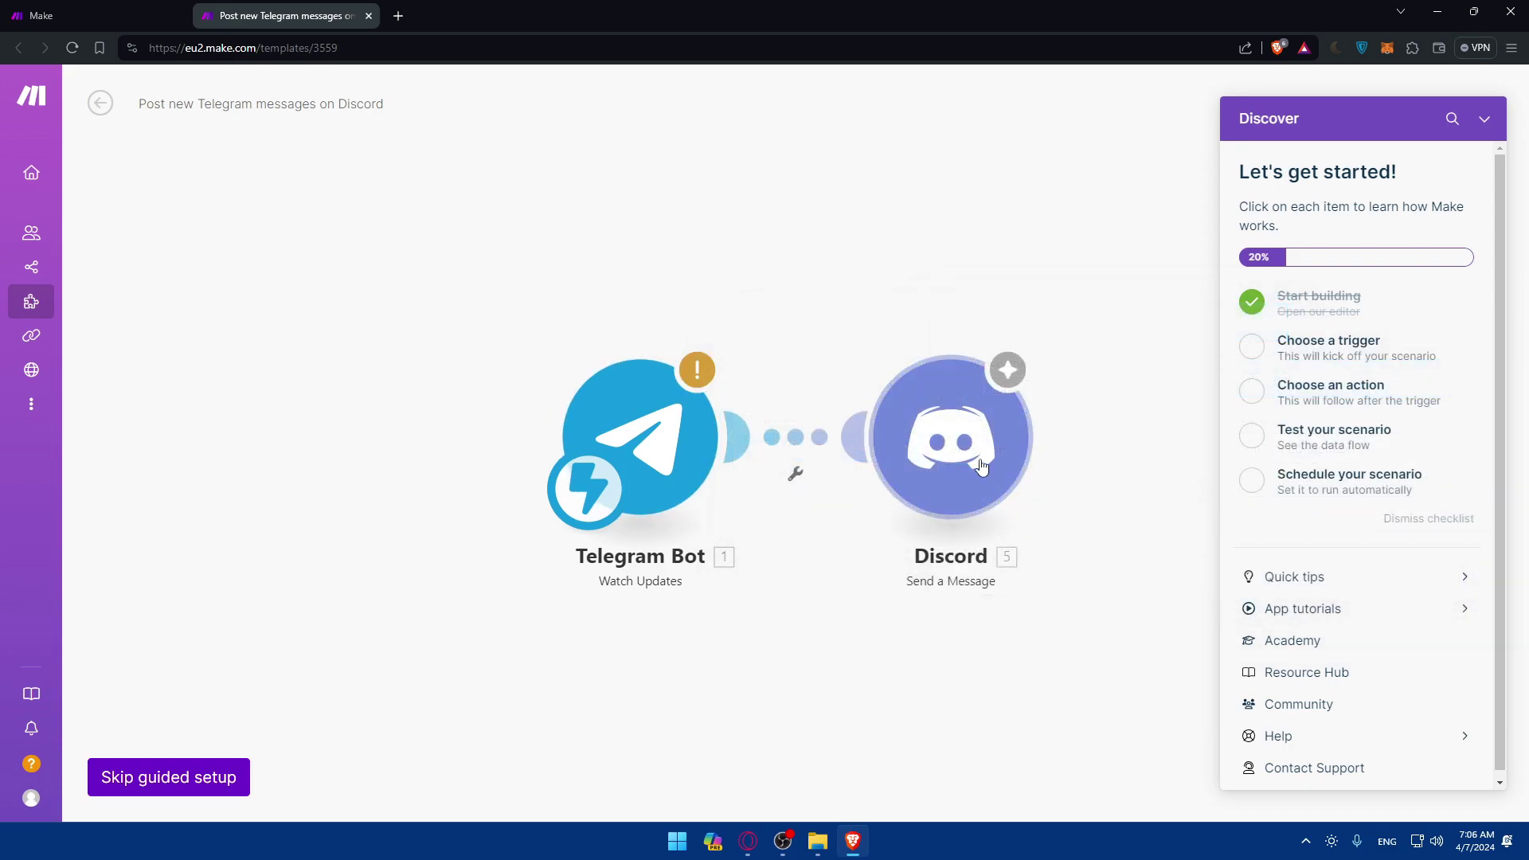
click(980, 466)
click(1177, 449)
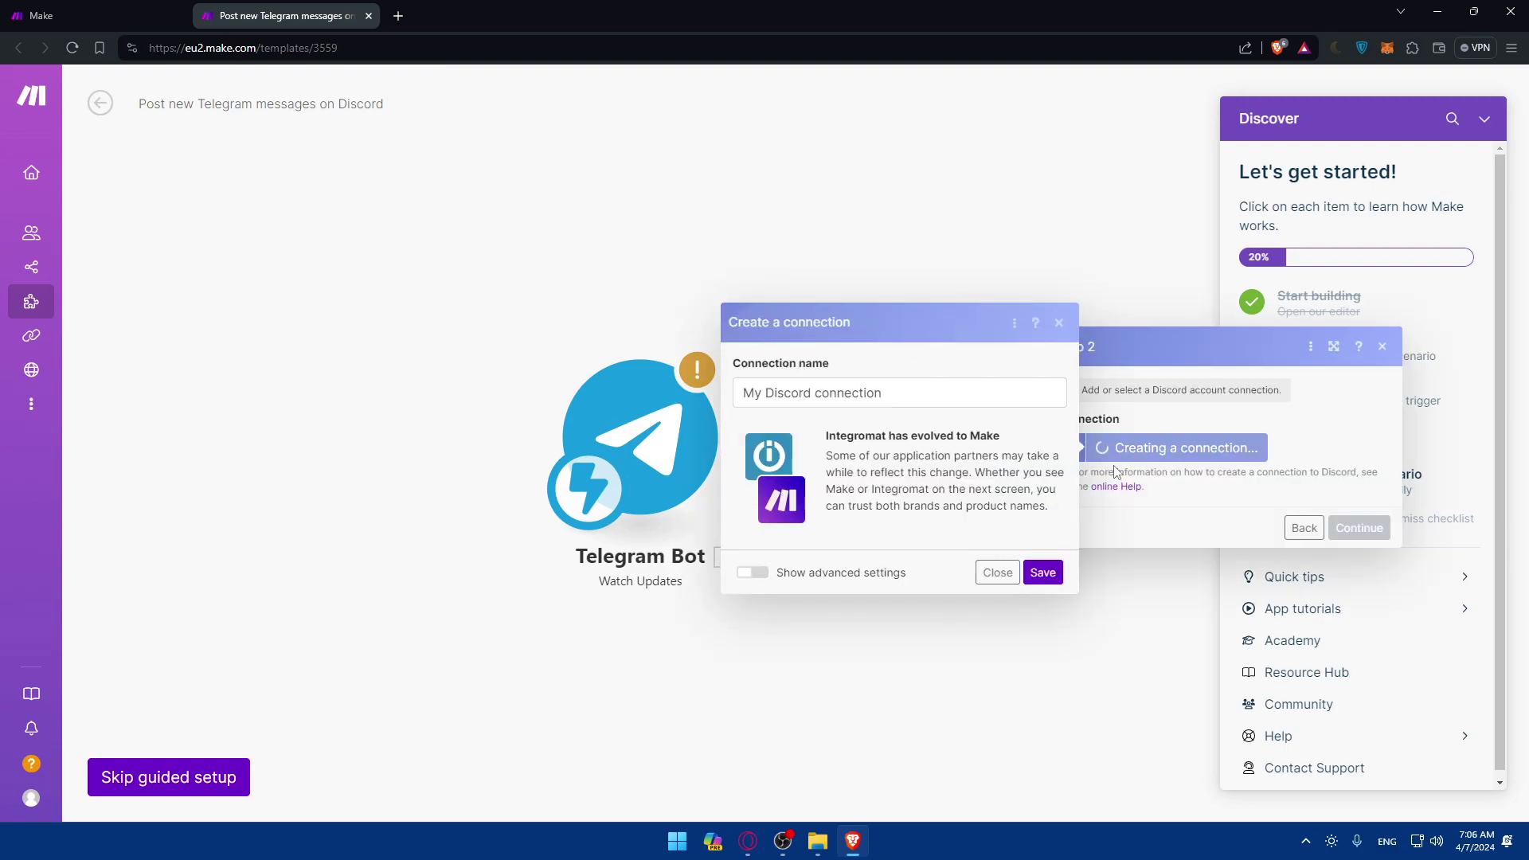
drag(904, 396, 738, 392)
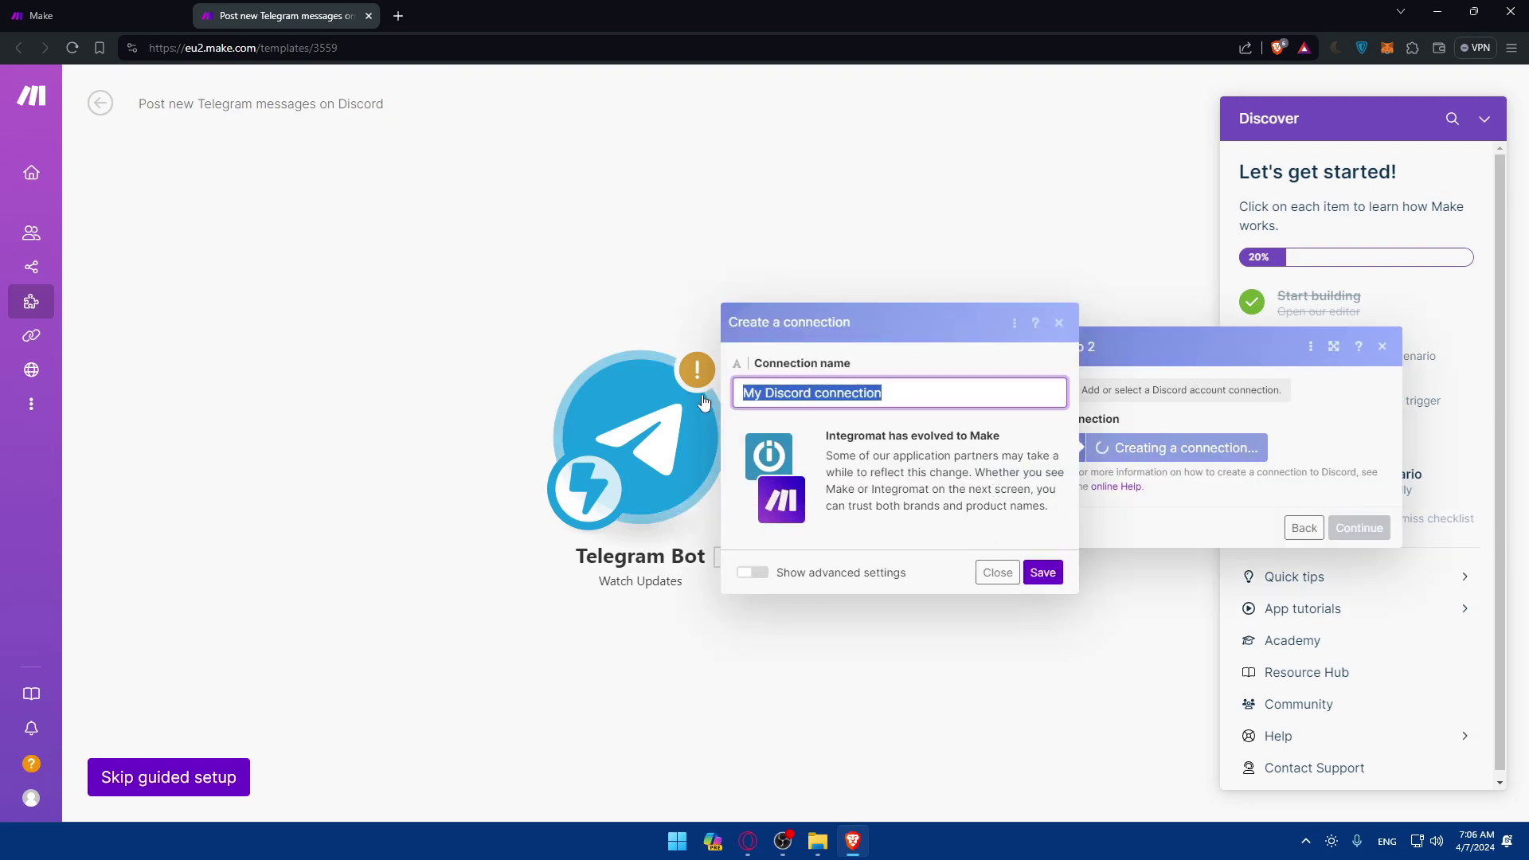
click(899, 394)
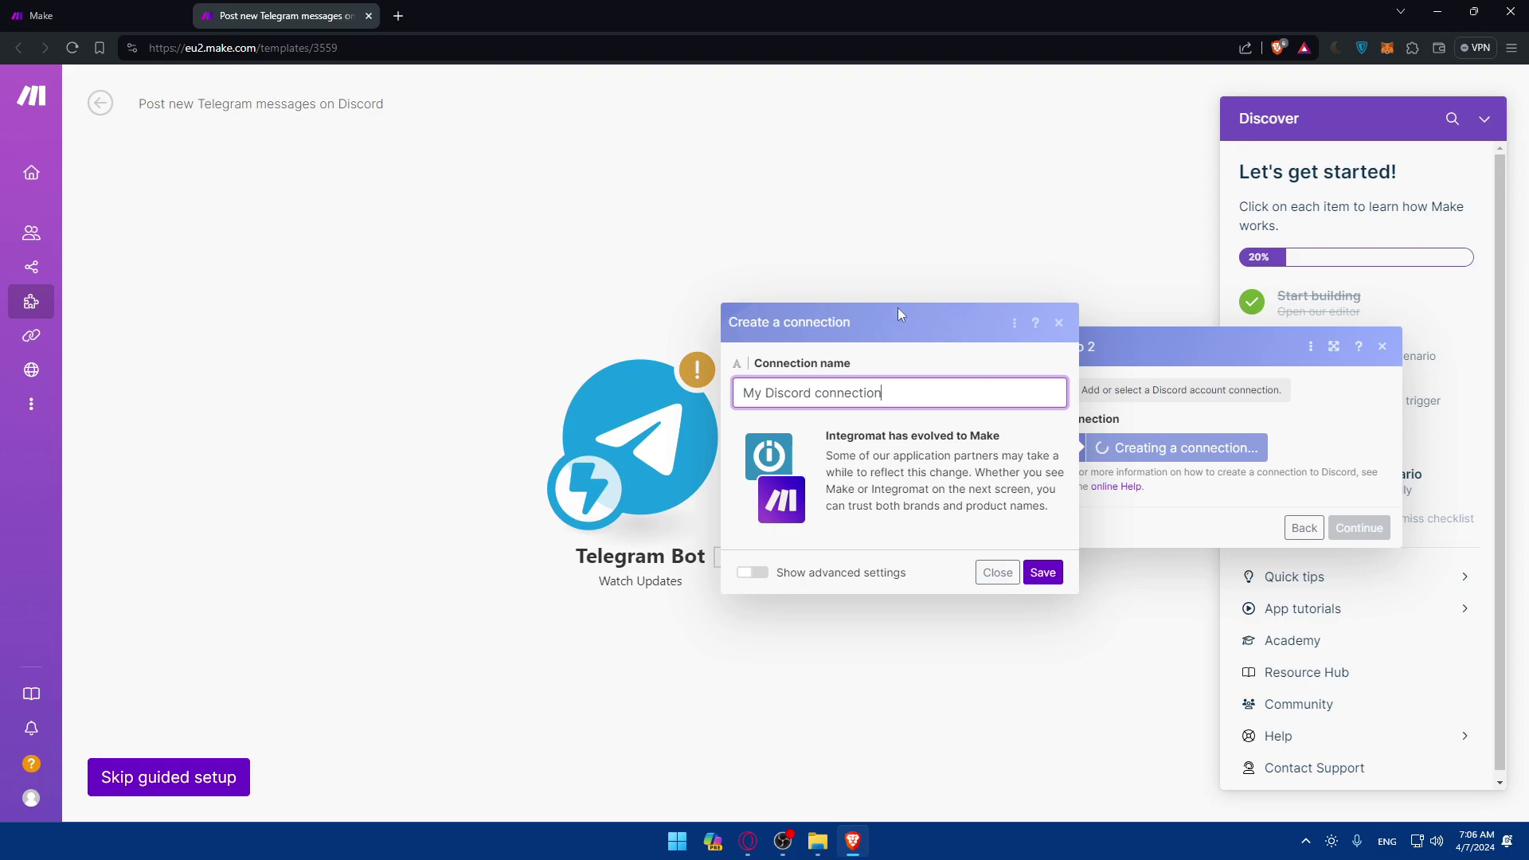
click(922, 221)
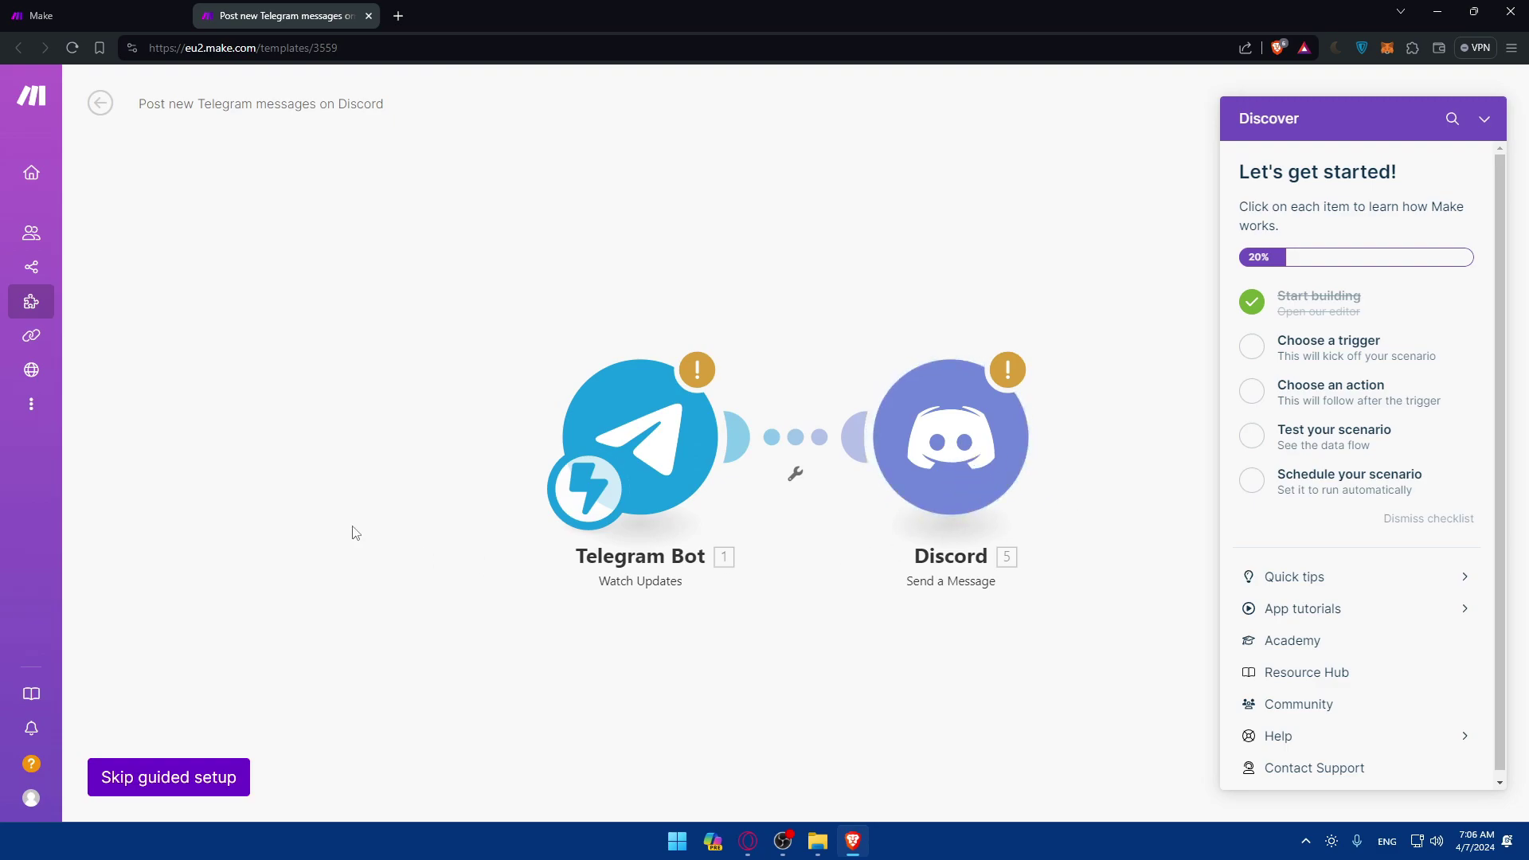
Skip the guided setup and bring up the Telegram Bot module's action menu.
click(178, 779)
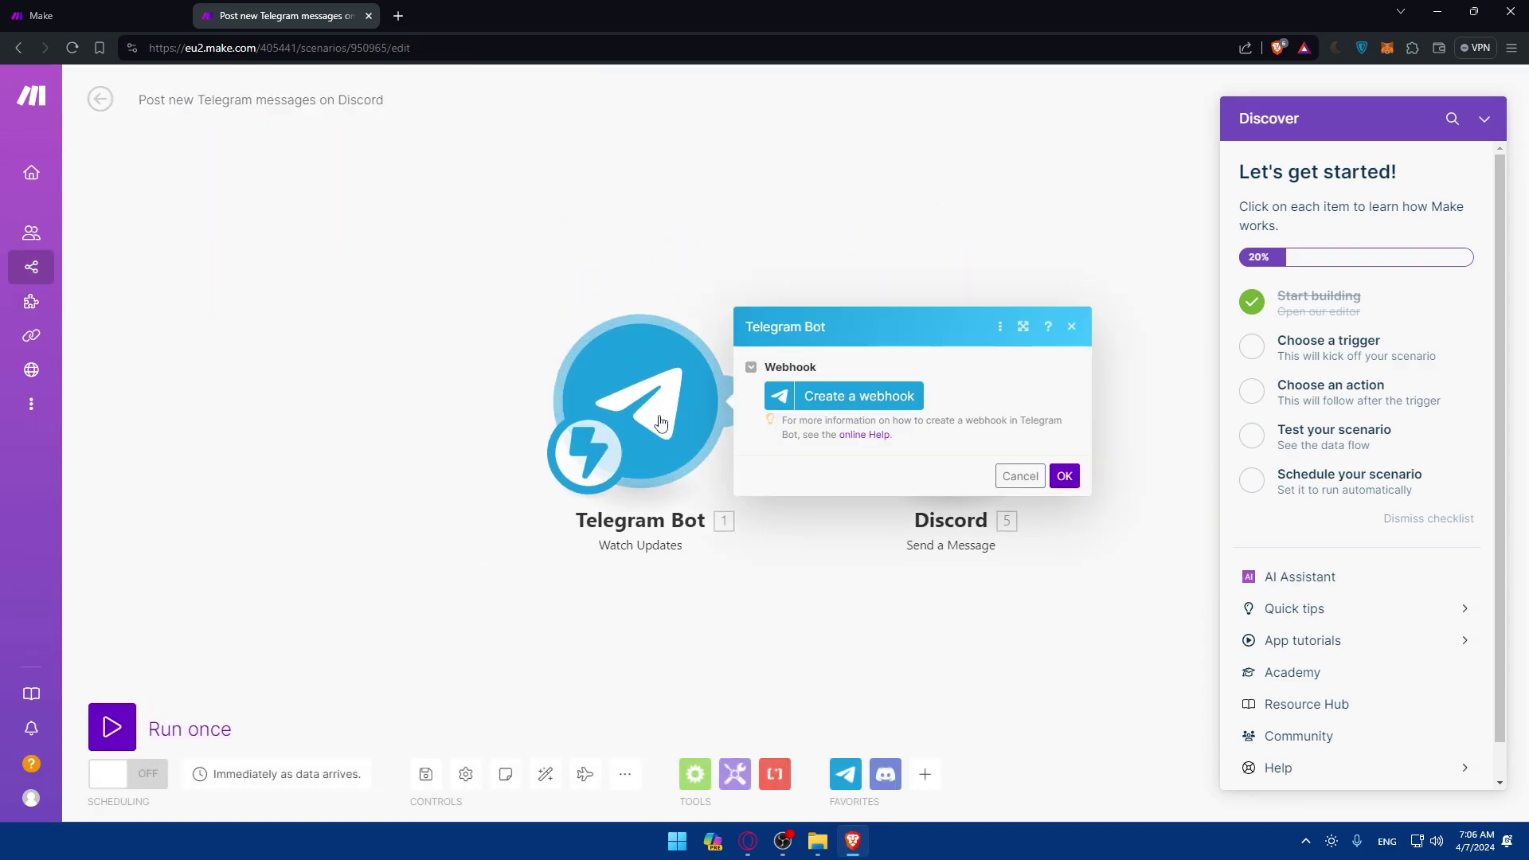
click(1000, 326)
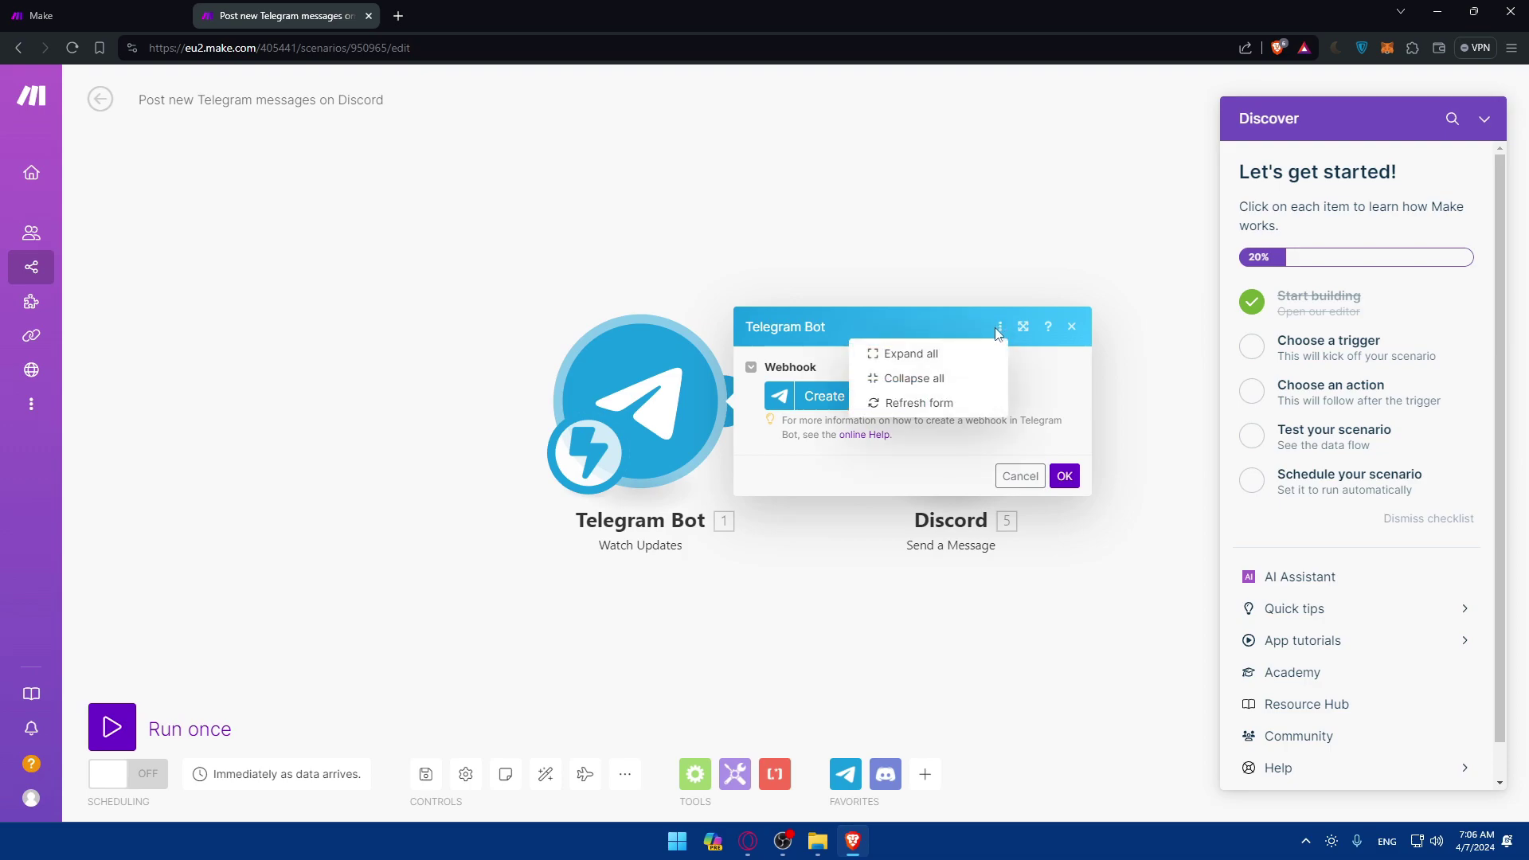
right_click(647, 386)
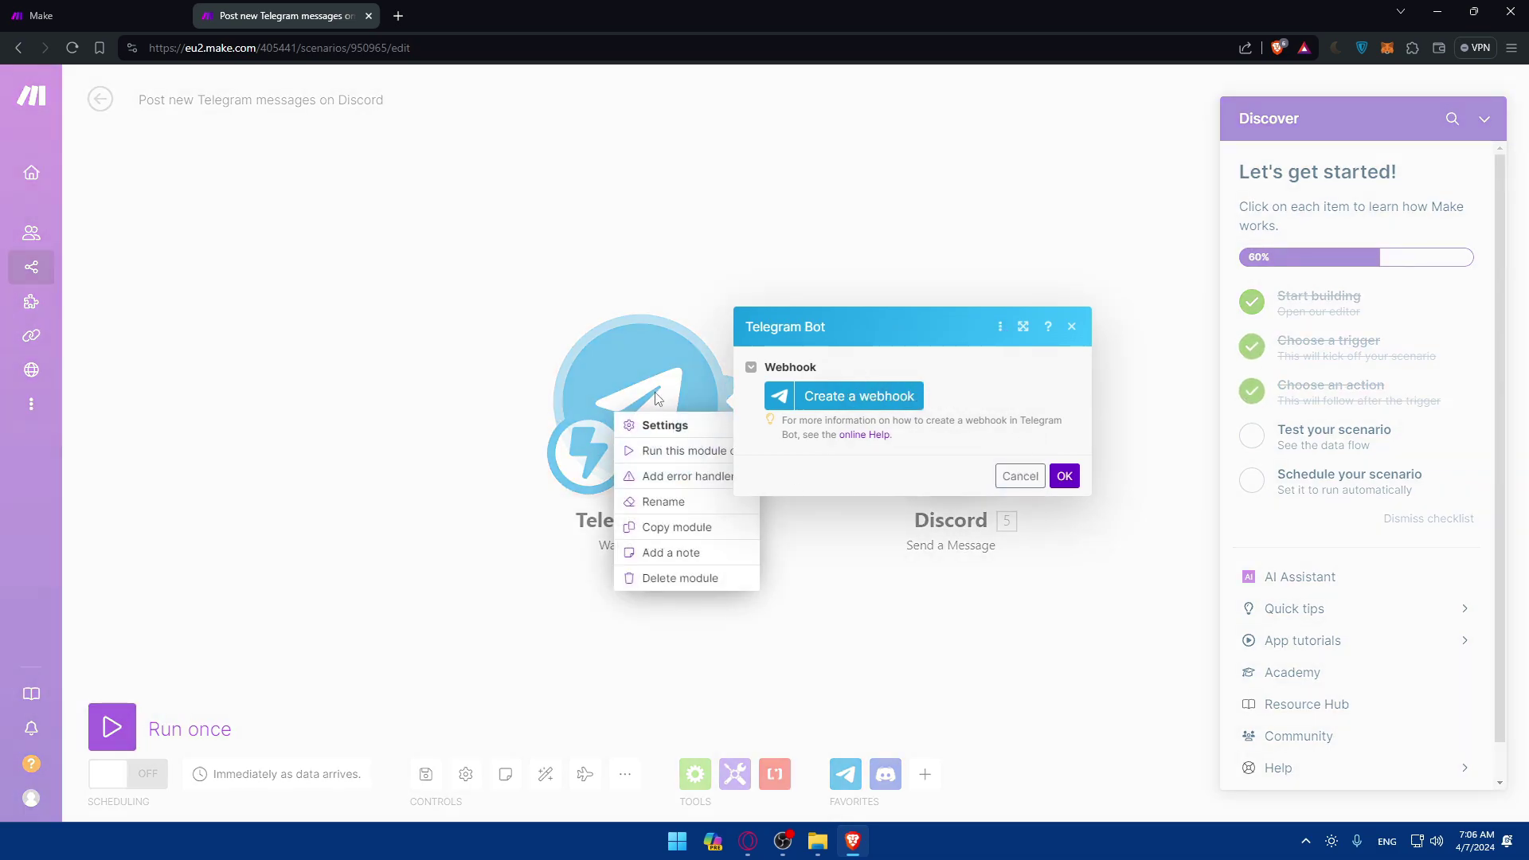
right_click(646, 378)
click(1072, 327)
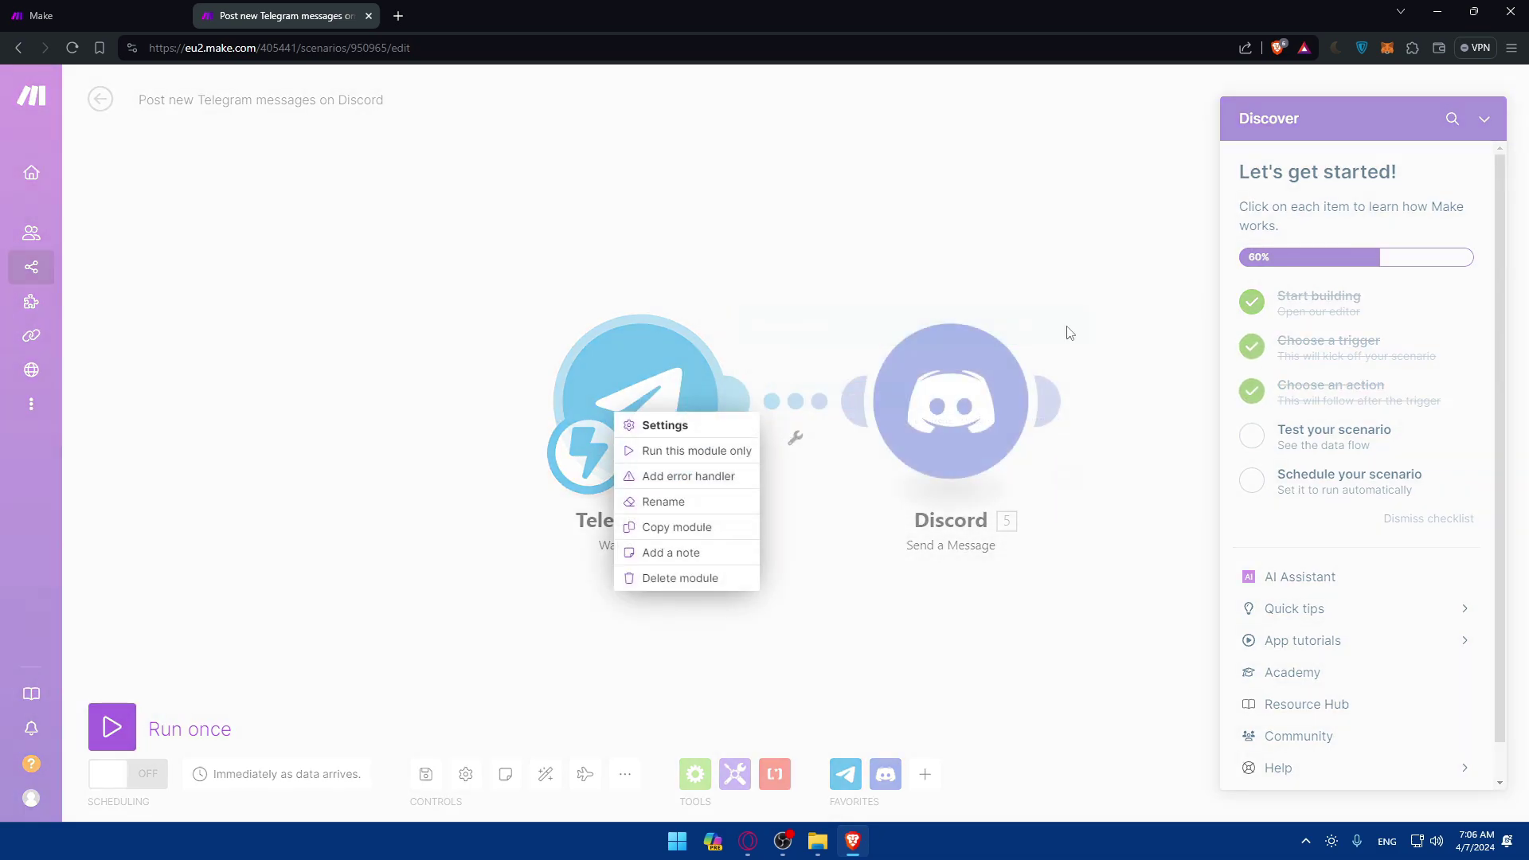
Run the Telegram Bot module alone, close its settings, and reopen its action menu.
right_click(633, 376)
click(634, 376)
right_click(638, 381)
click(675, 410)
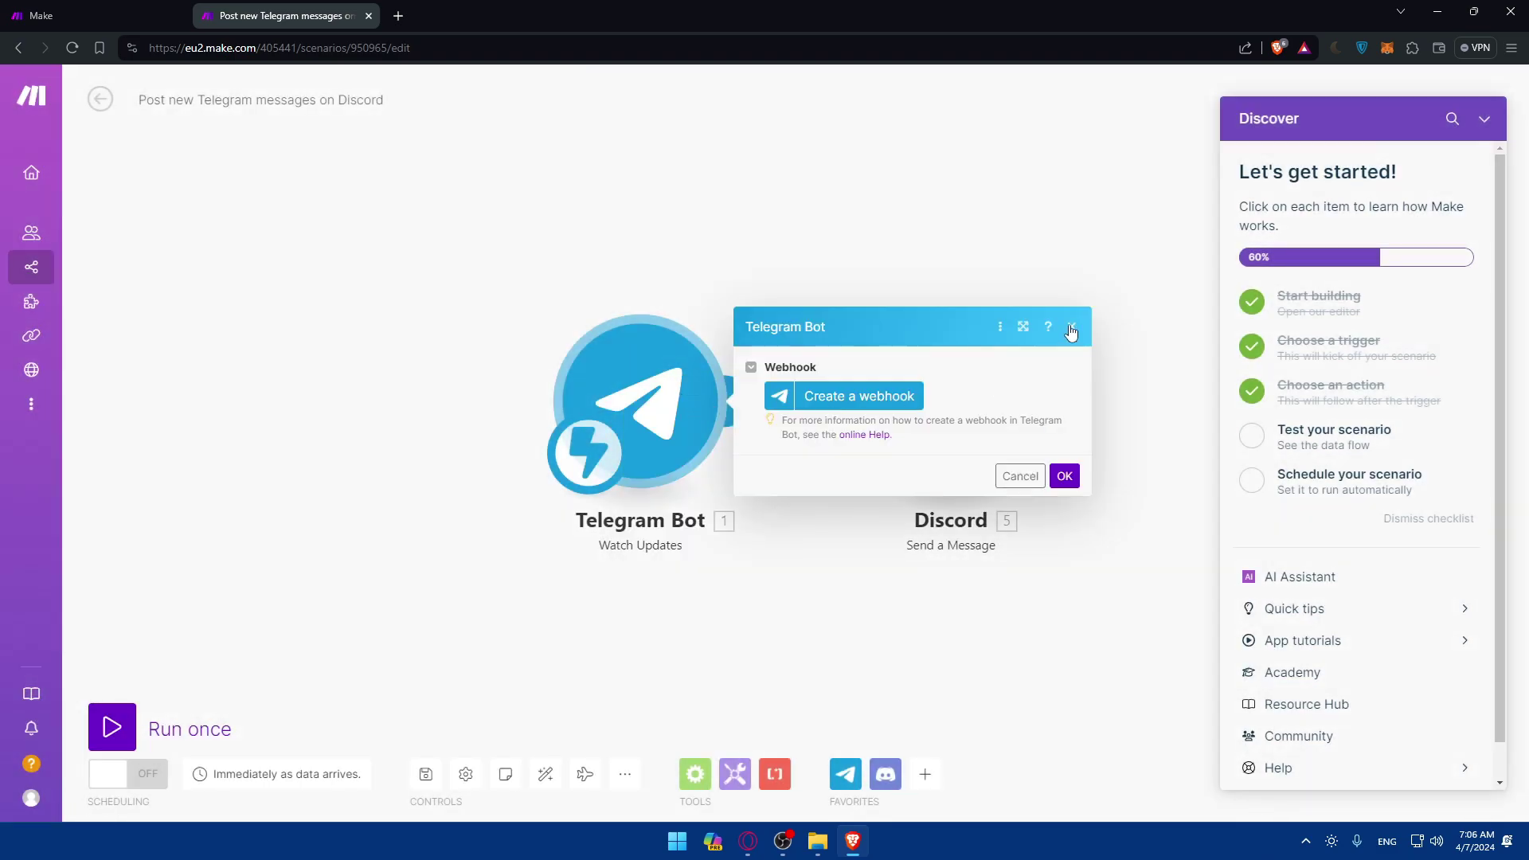
click(1072, 328)
click(697, 423)
right_click(640, 389)
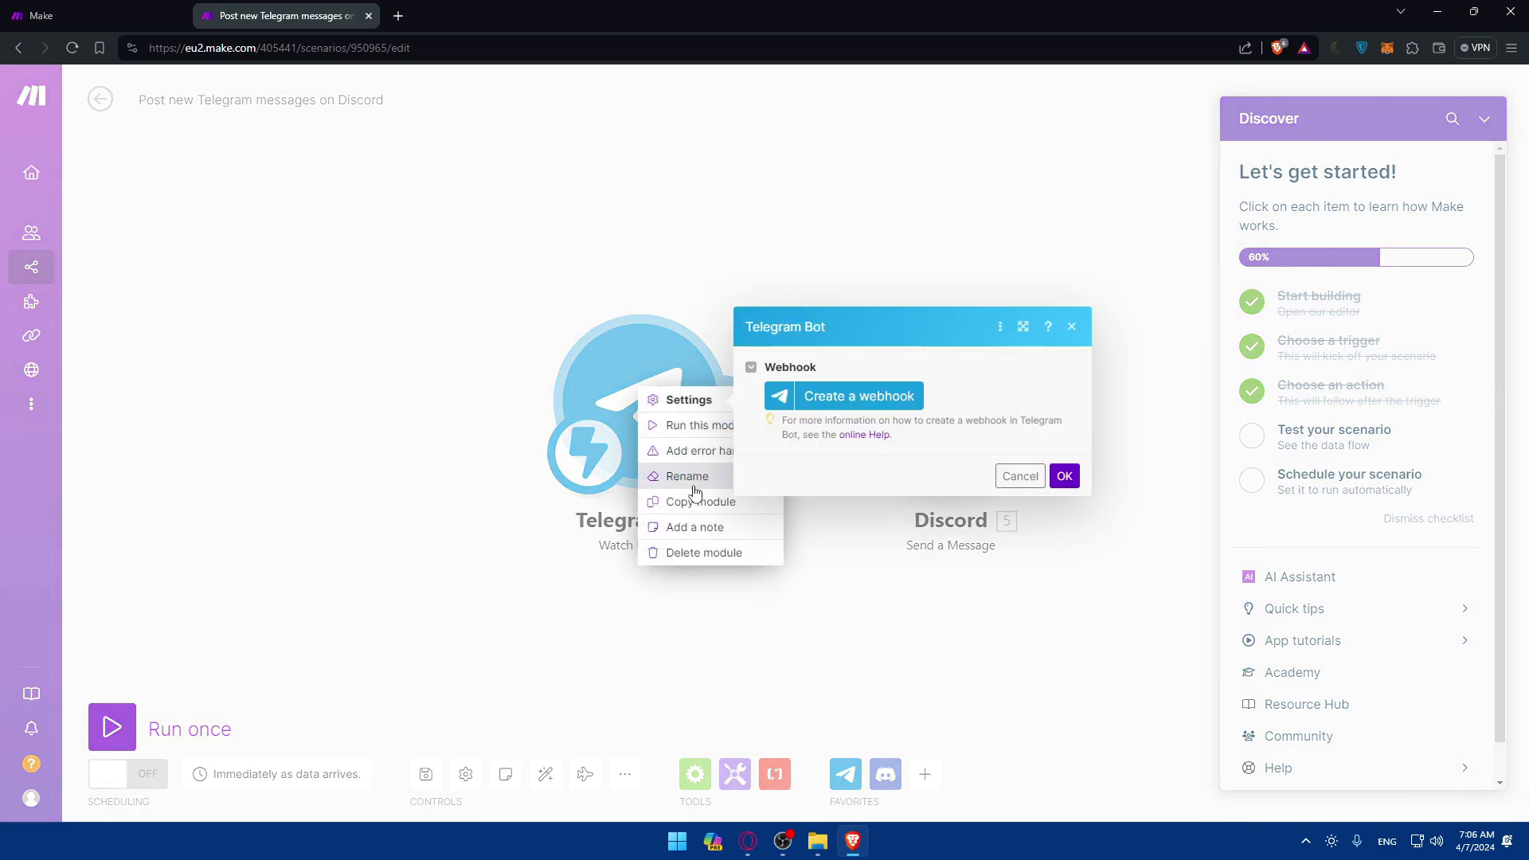
Delete the Telegram Bot and Discord modules, leaving an empty trigger slot.
click(1065, 475)
click(704, 553)
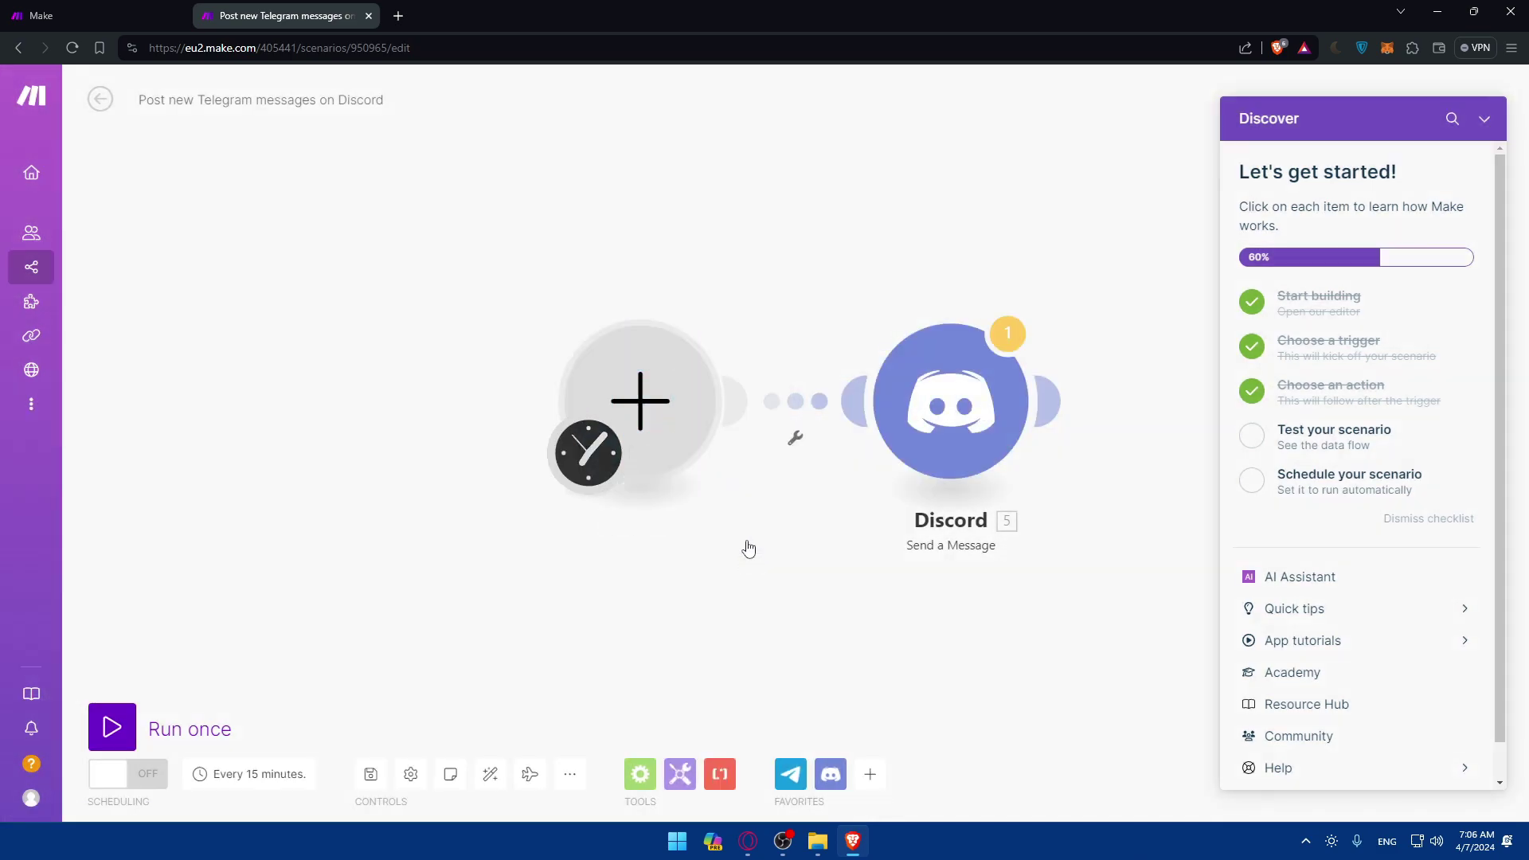
click(627, 408)
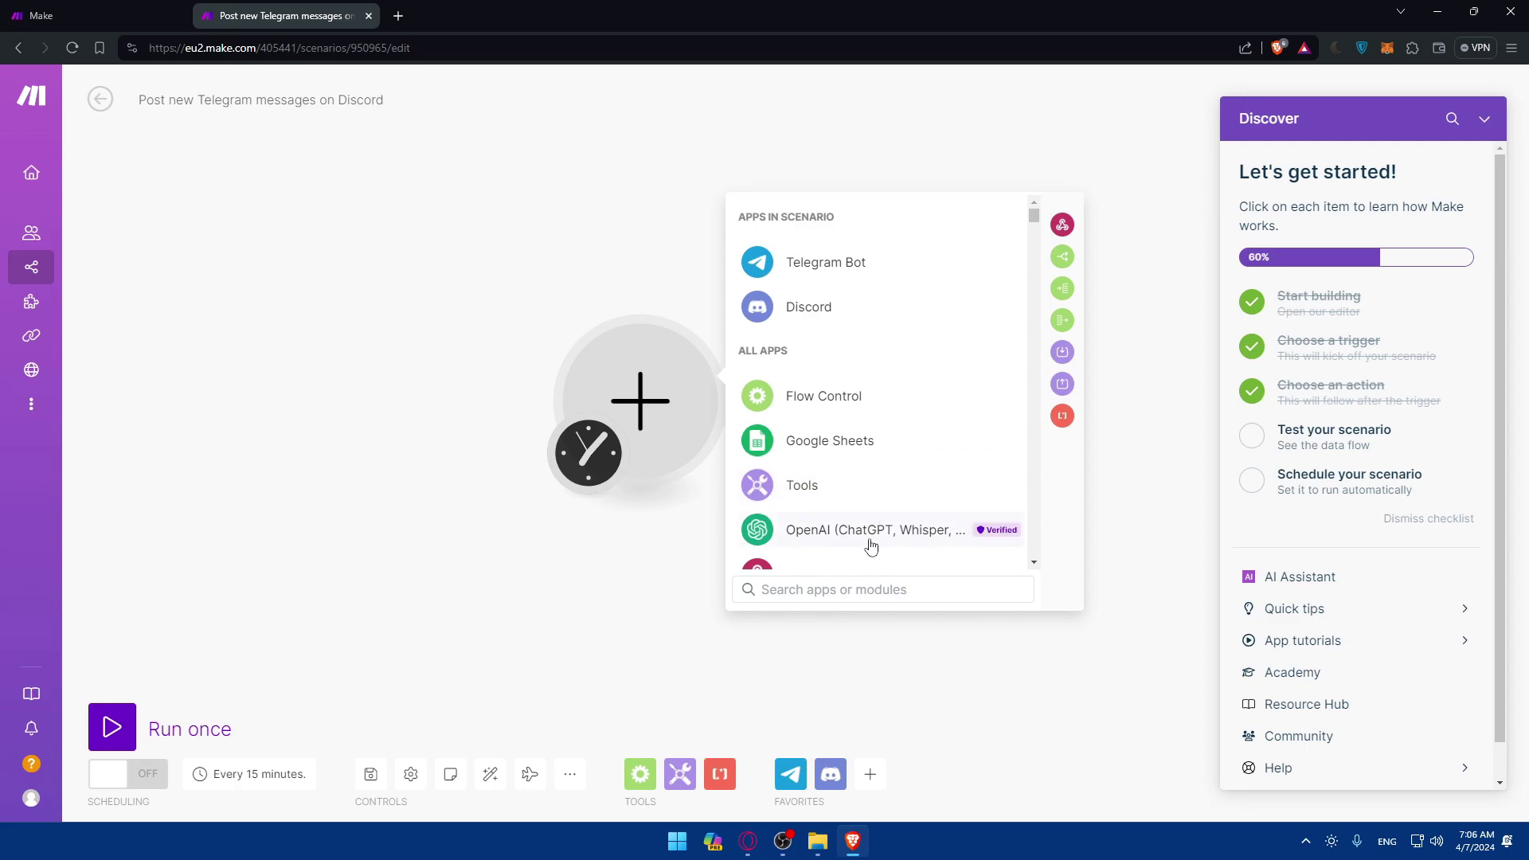
scroll(848, 488, down, 2)
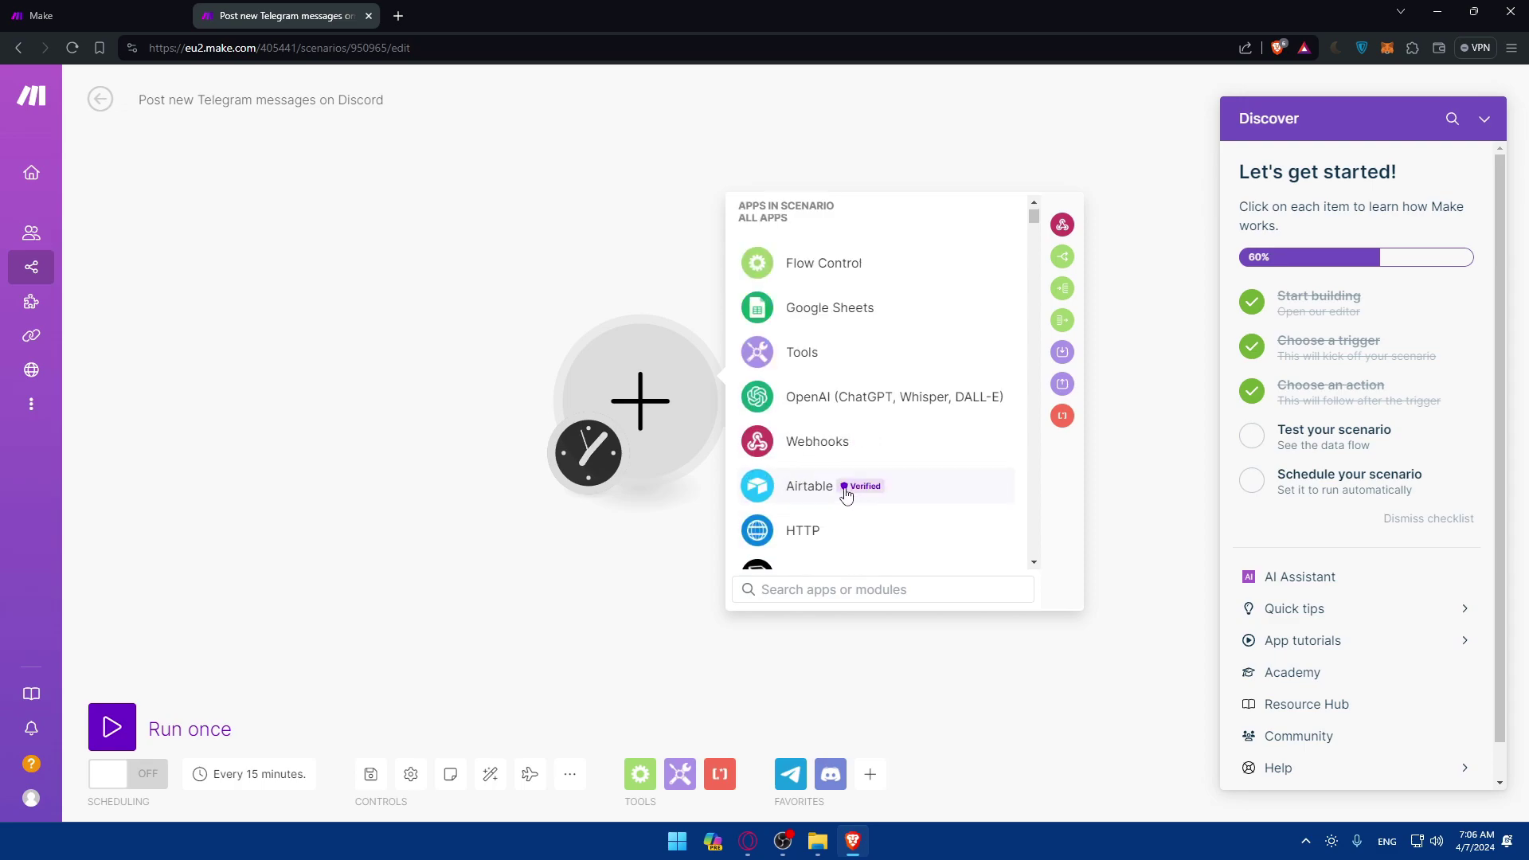
click(355, 324)
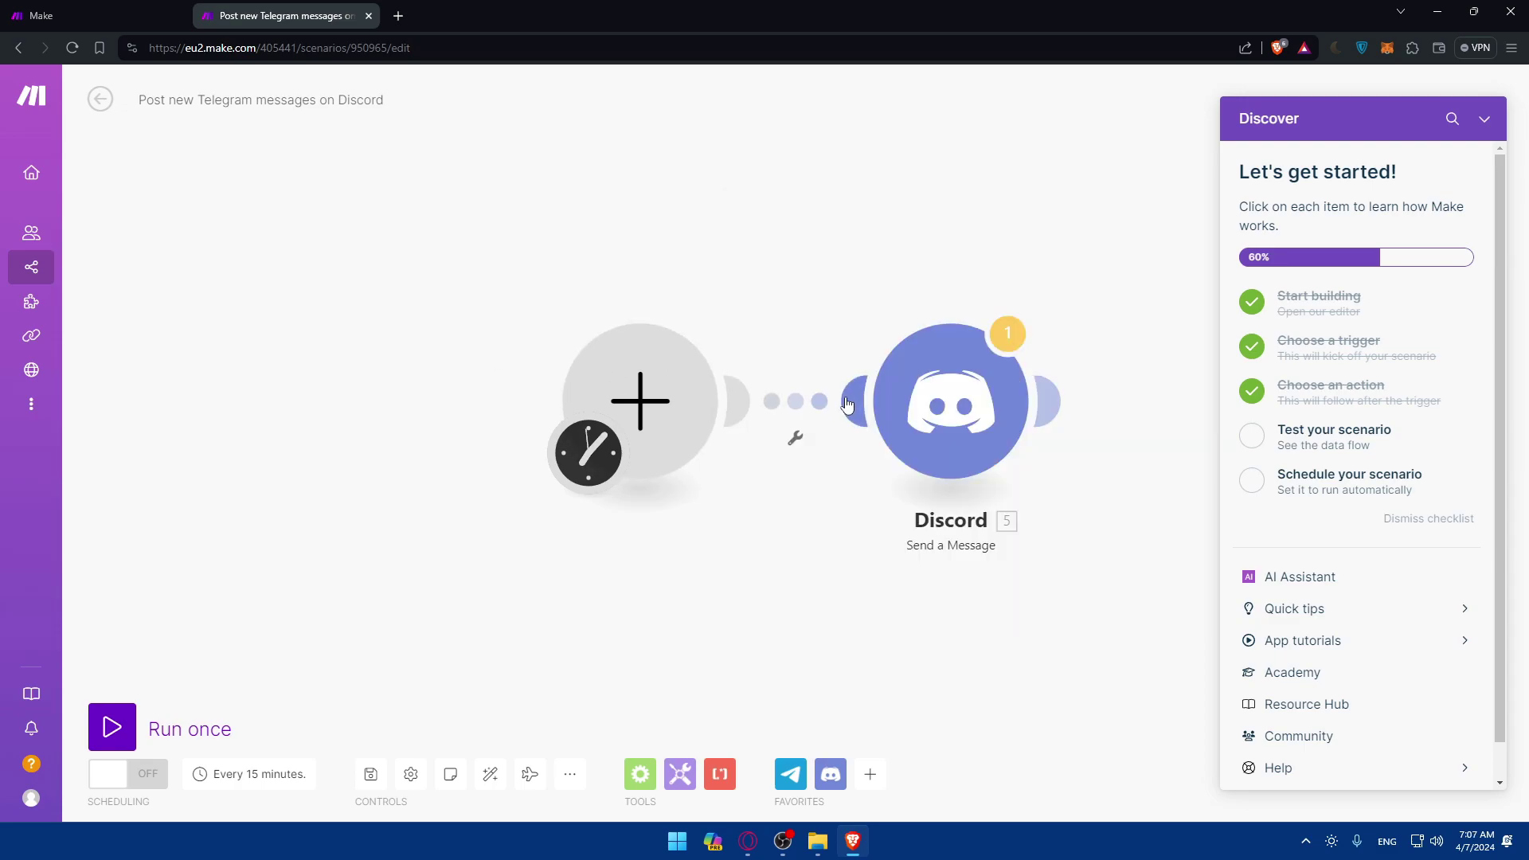
right_click(937, 392)
click(955, 576)
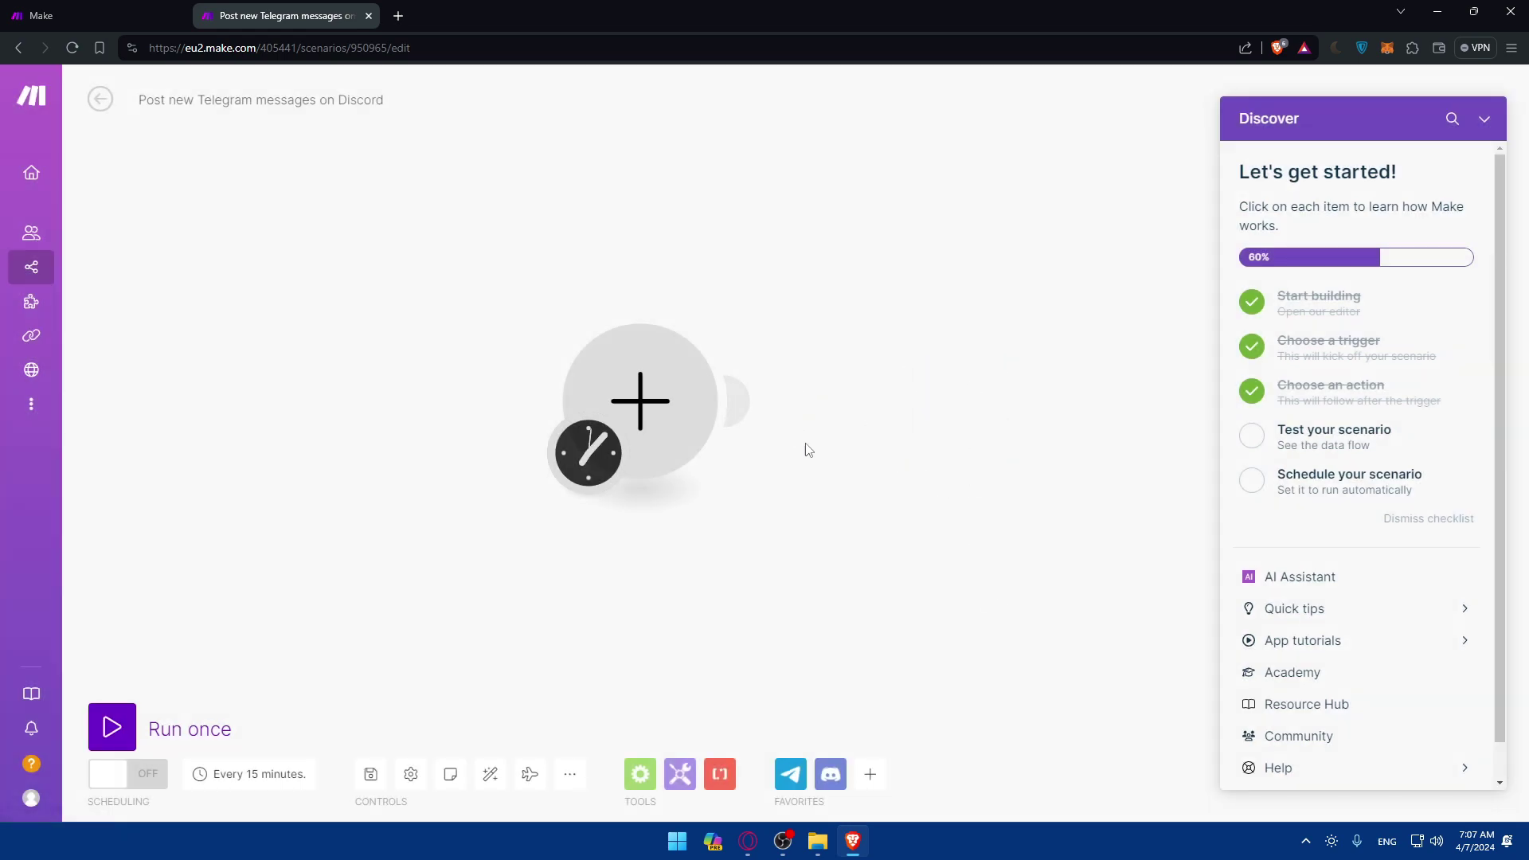
click(651, 404)
scroll(829, 444, down, 5)
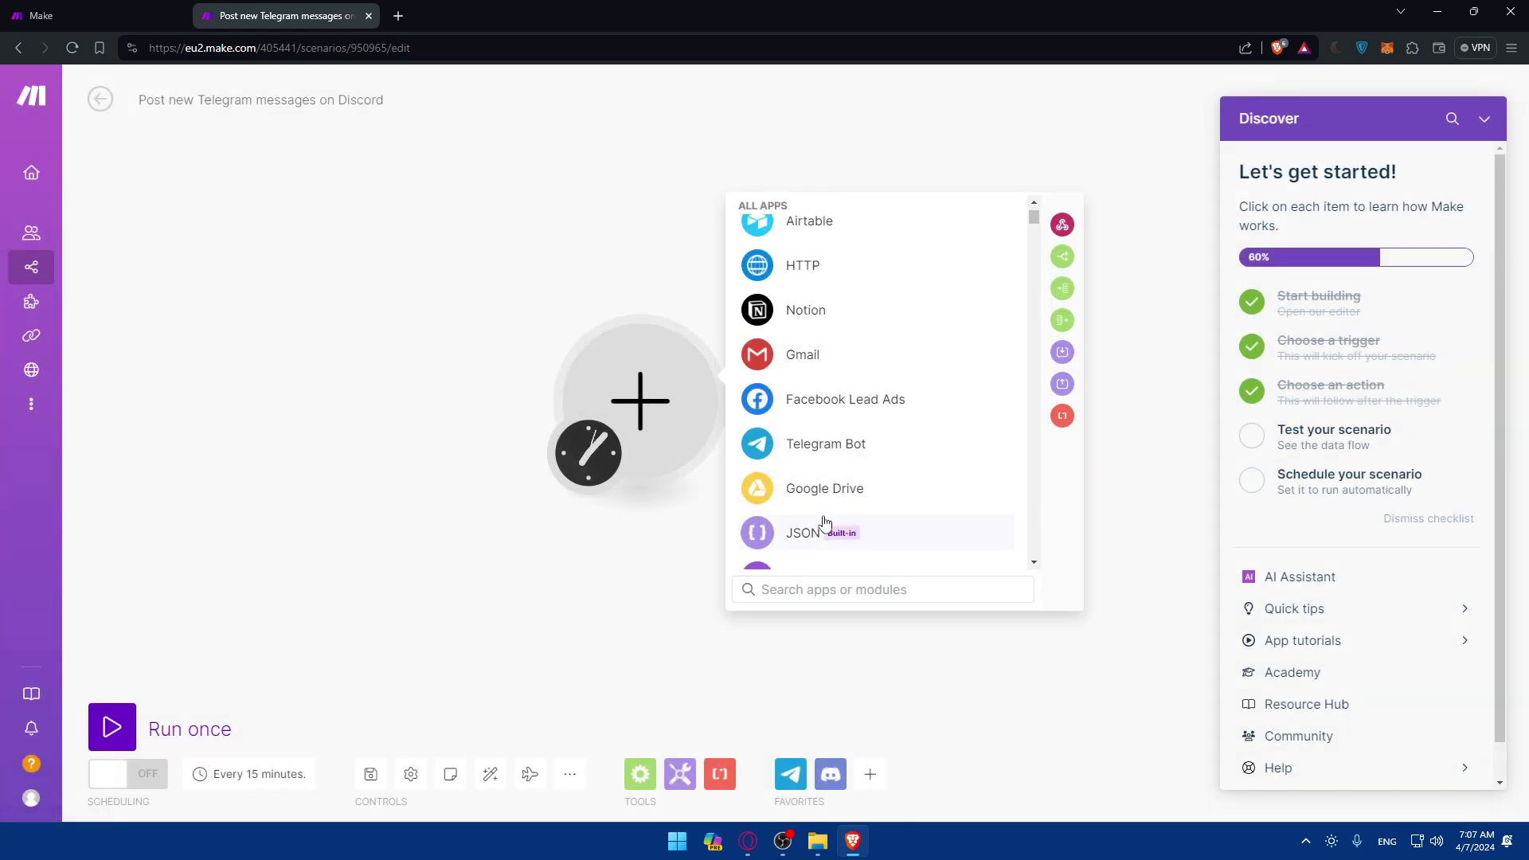
click(844, 487)
click(848, 351)
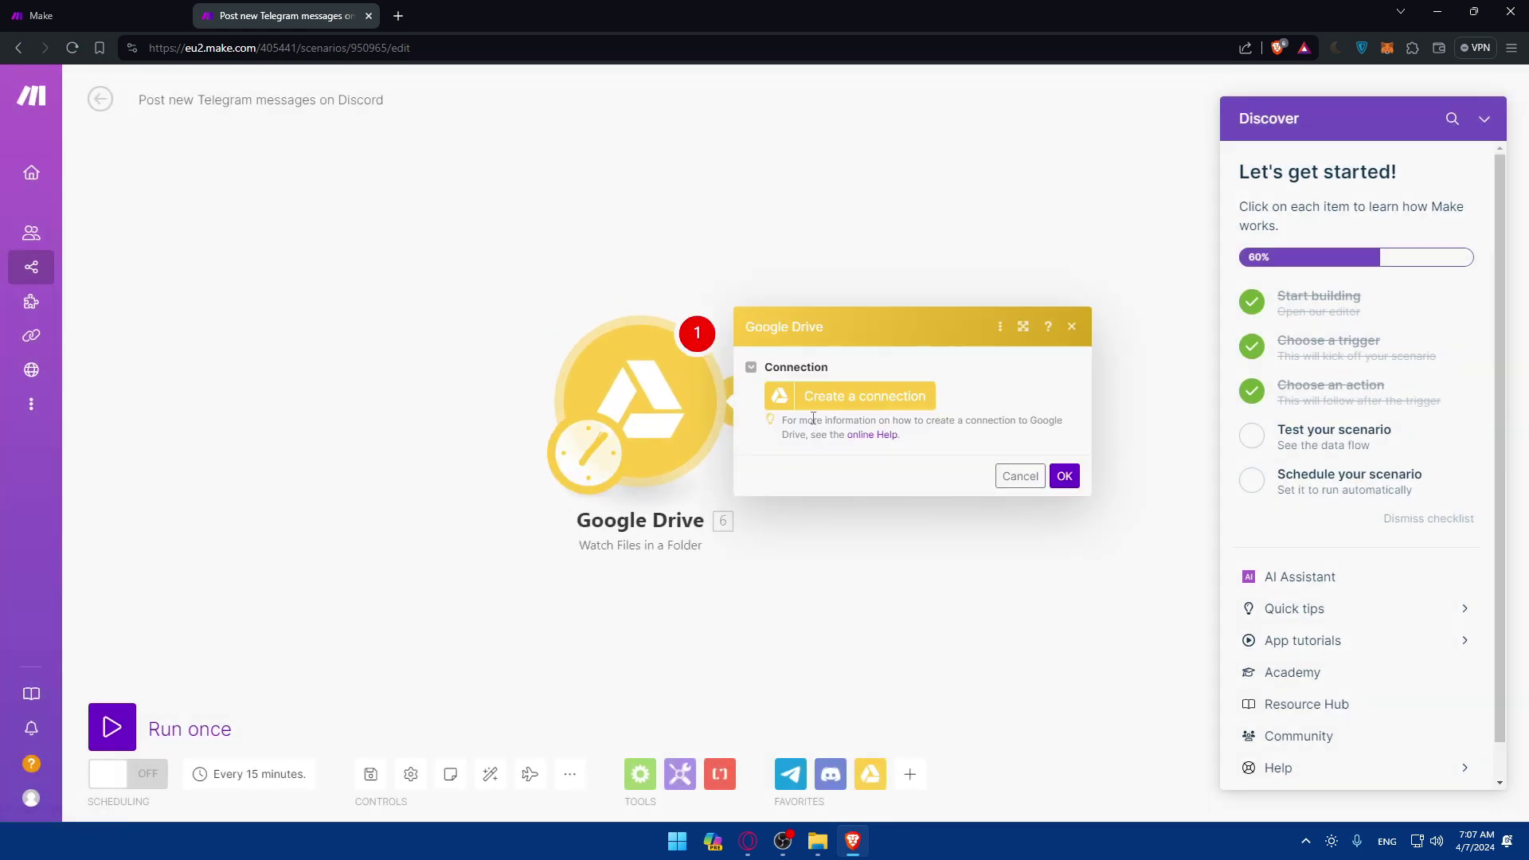
click(851, 603)
click(749, 403)
click(368, 362)
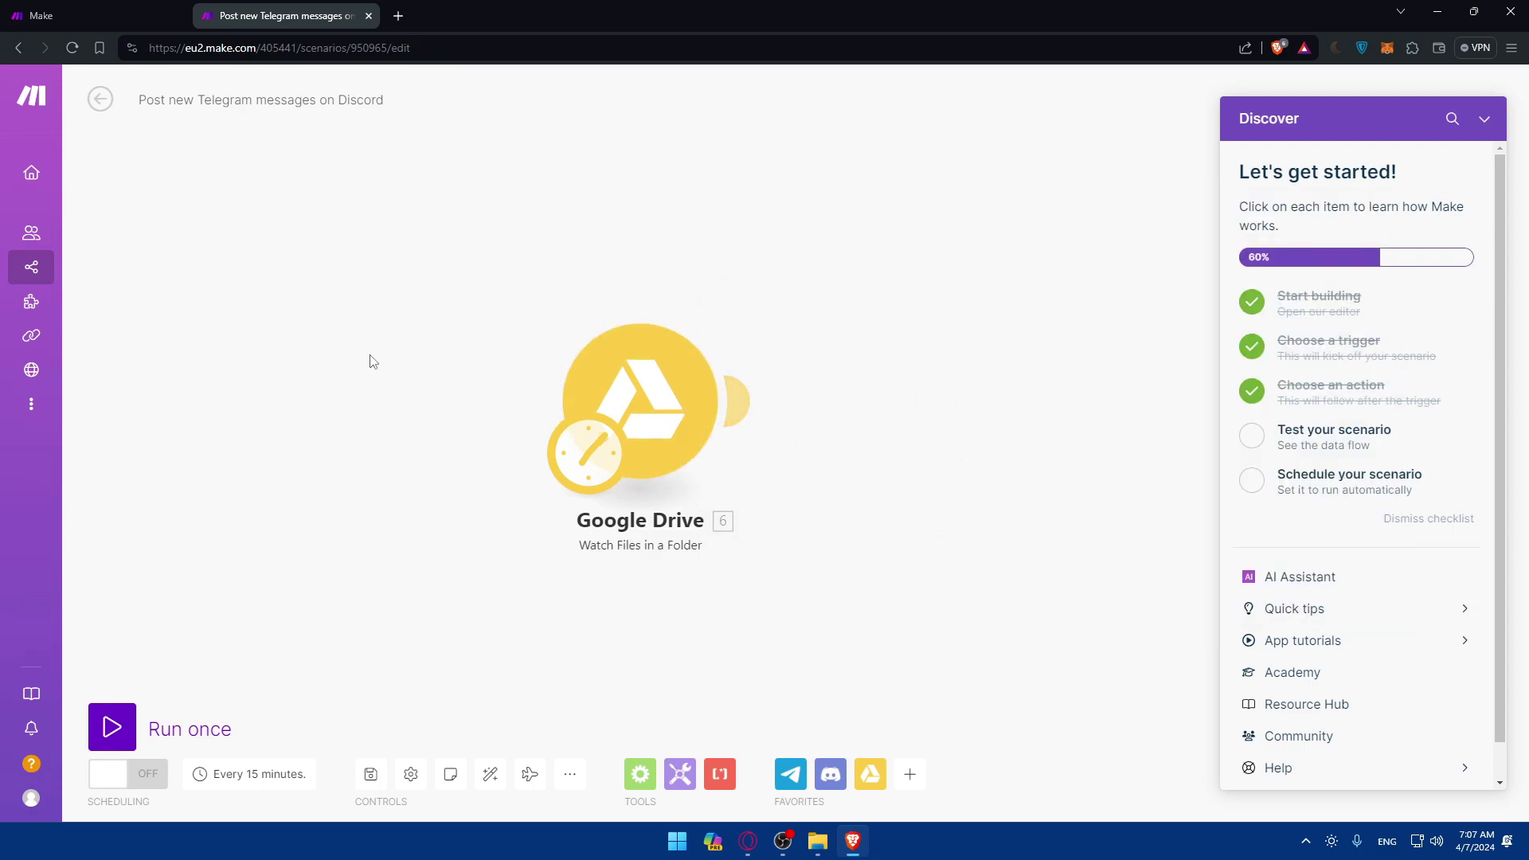